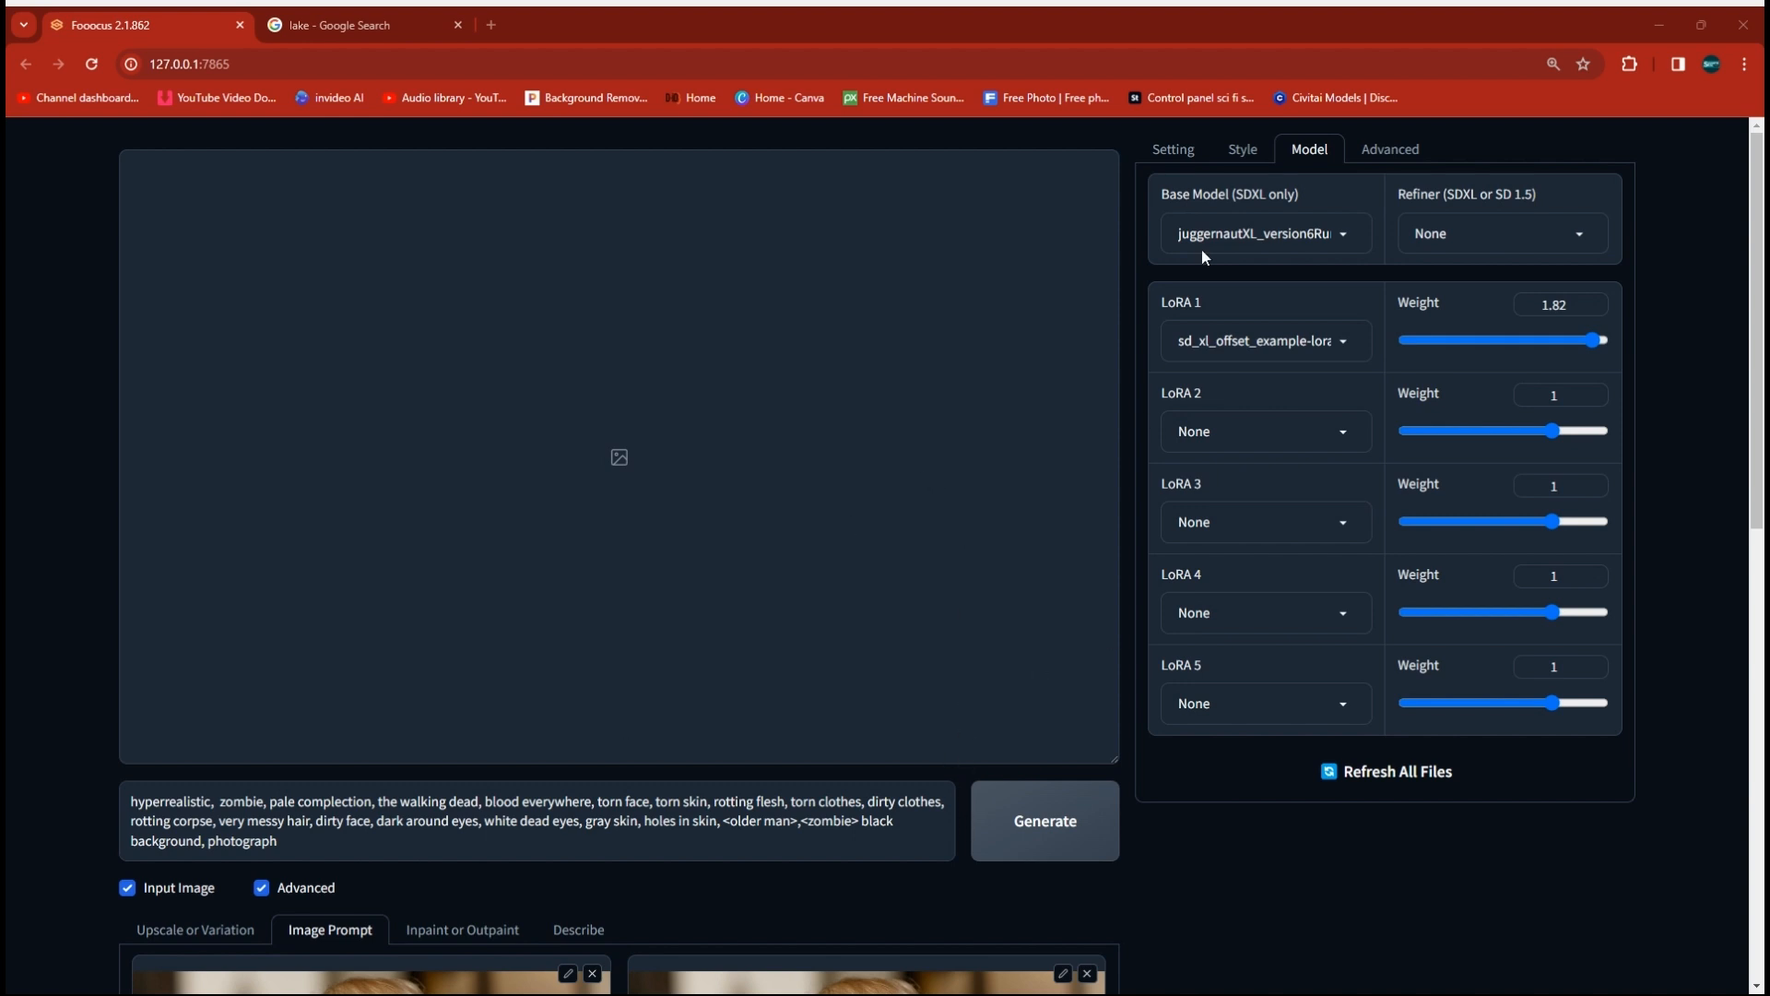
Review the performance and aspect ratio settings, the selected styles, and the base model and LoRA configuration
{"action": "left_click", "coordinate": [1187, 153]}
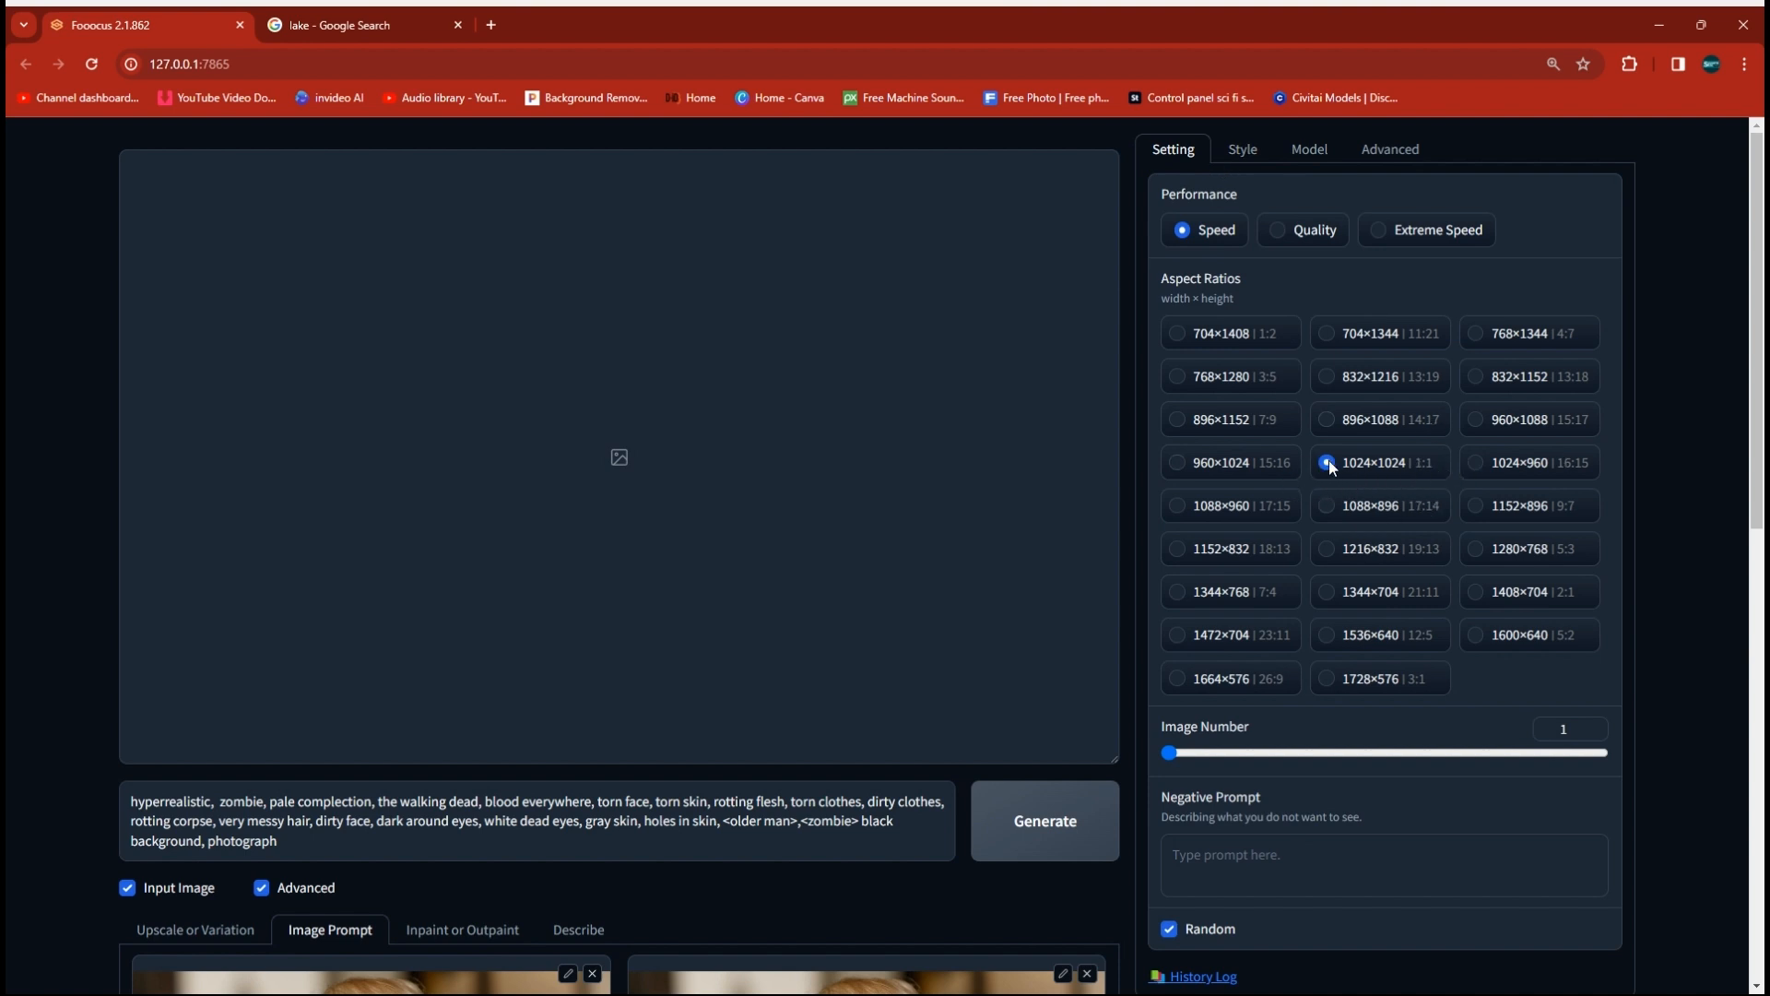
{"action": "left_click", "coordinate": [1240, 155]}
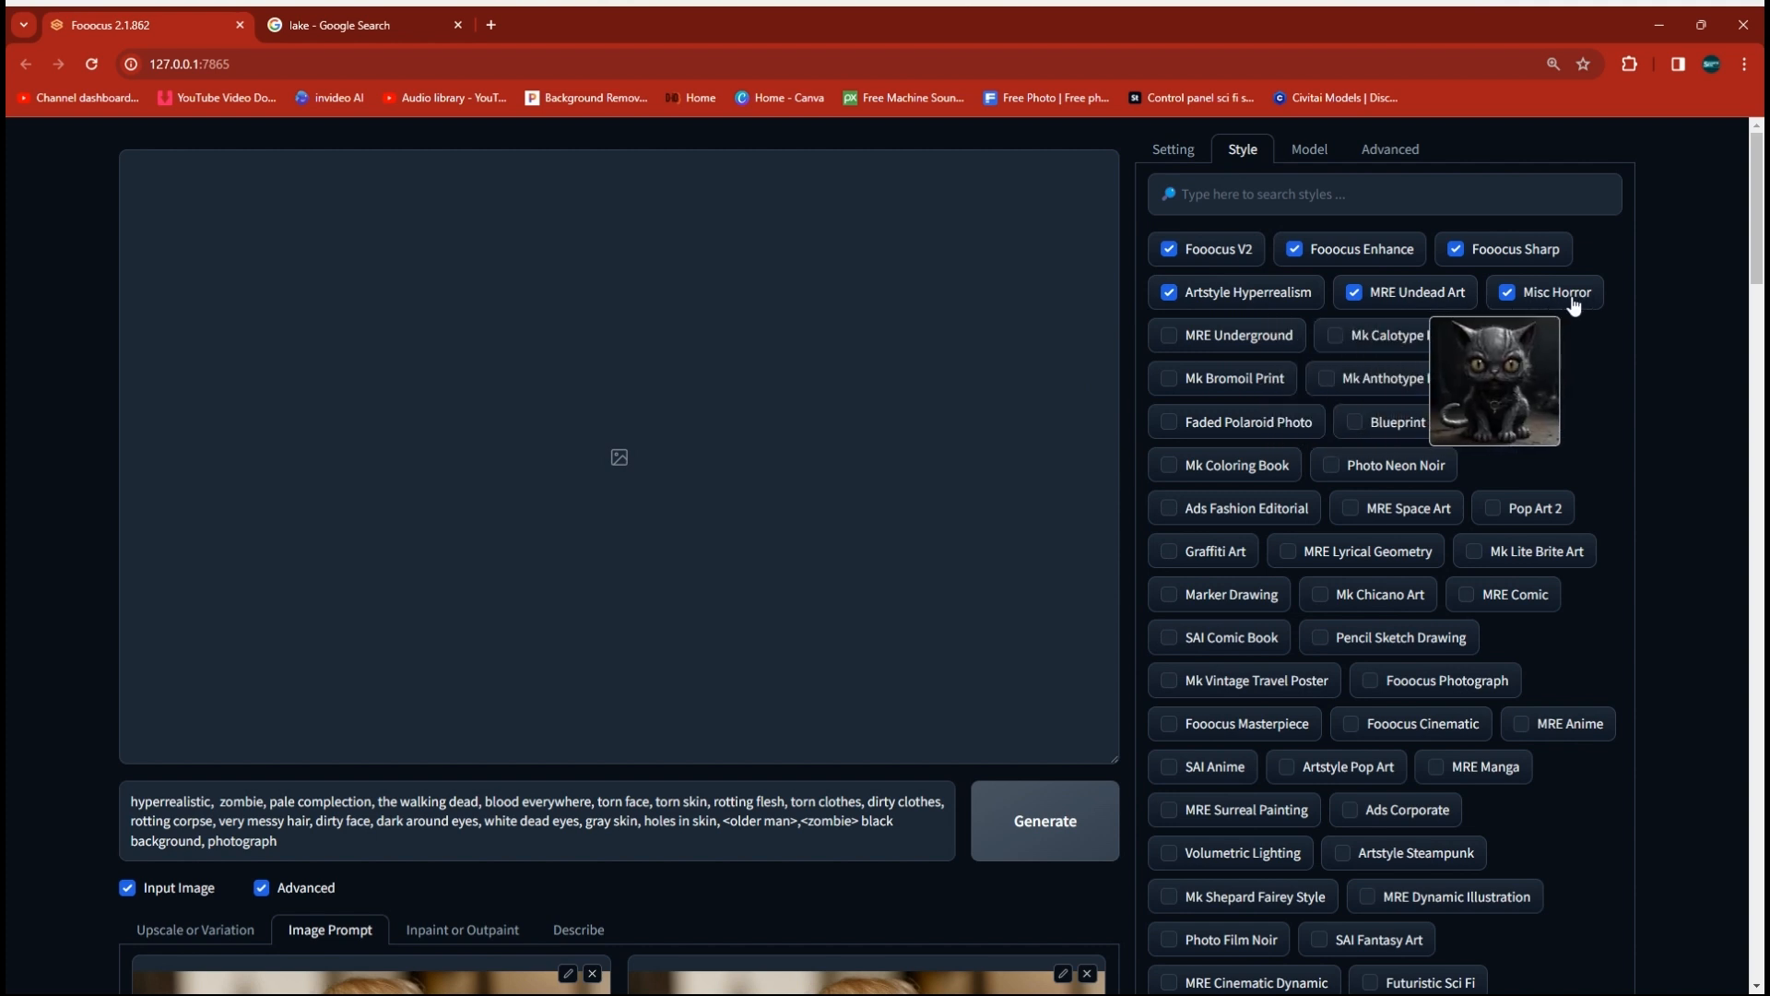
{"action": "left_click", "coordinate": [1309, 151]}
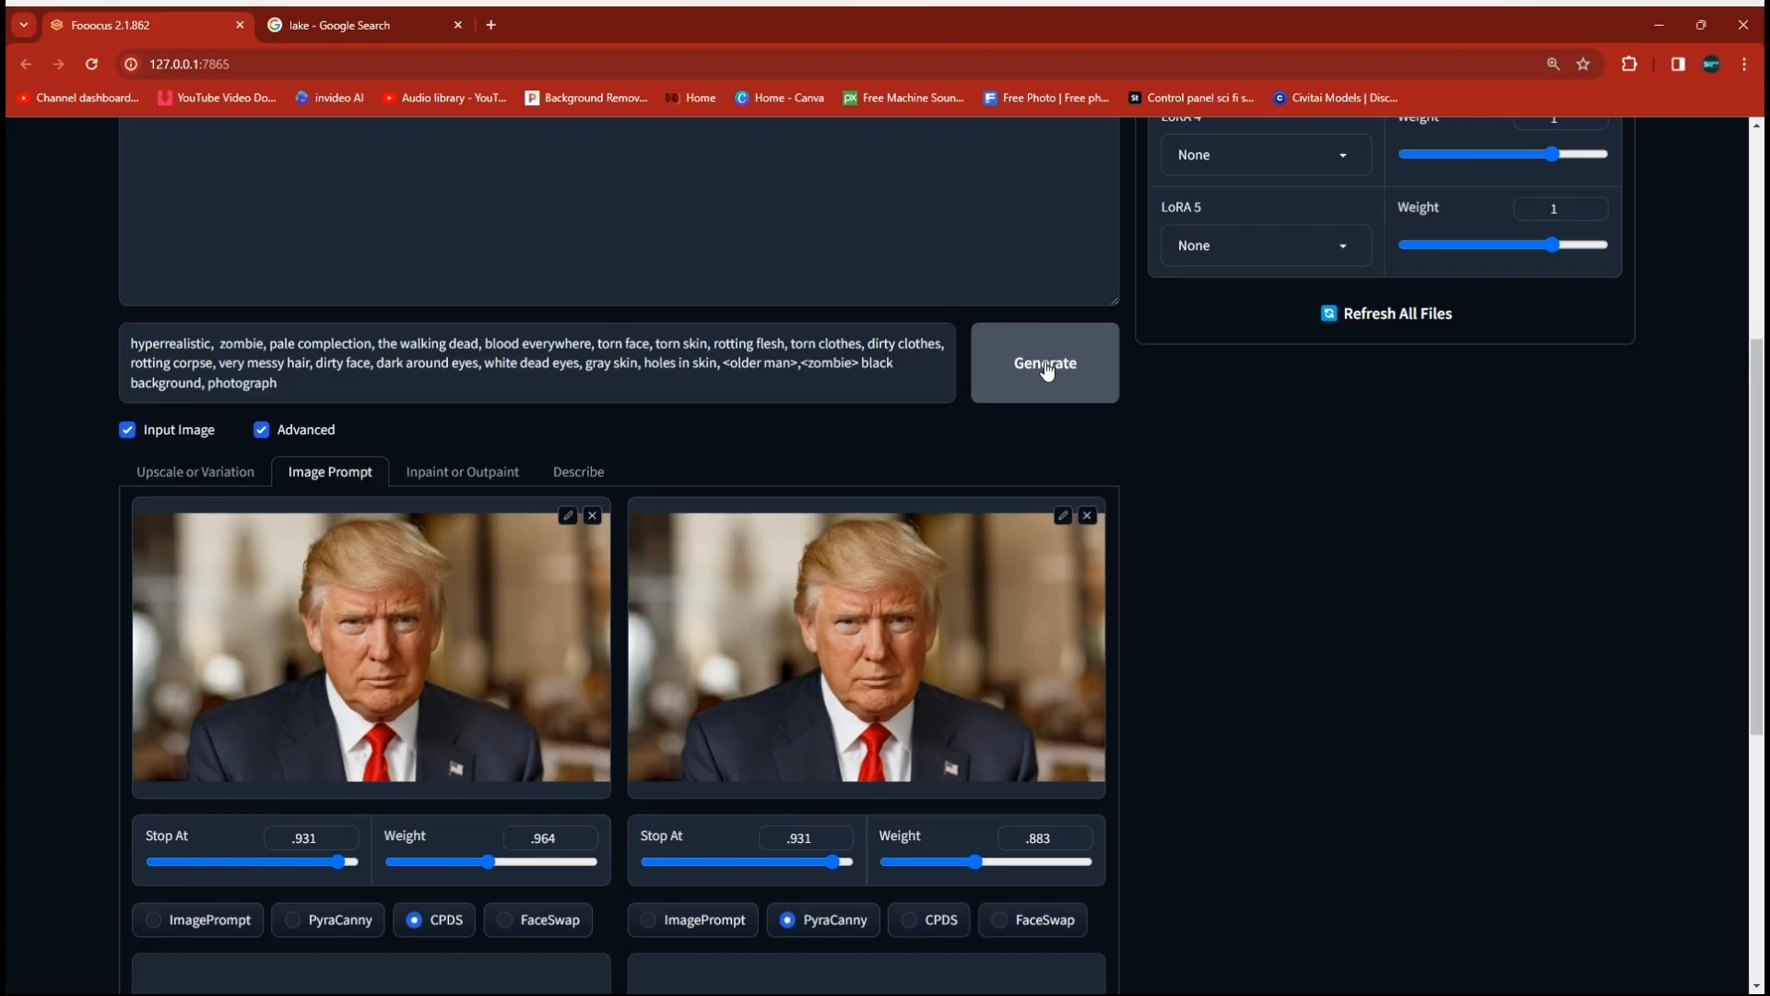
Generate a zombie image from the existing prompt and the two suited-man portraits, and compare it with the source portraits
{"action": "left_click", "coordinate": [1044, 369]}
{"action": "left_click", "coordinate": [1046, 365]}
{"action": "scroll", "coordinate": [960, 644], "scroll_direction": "up", "scroll_amount": 5}
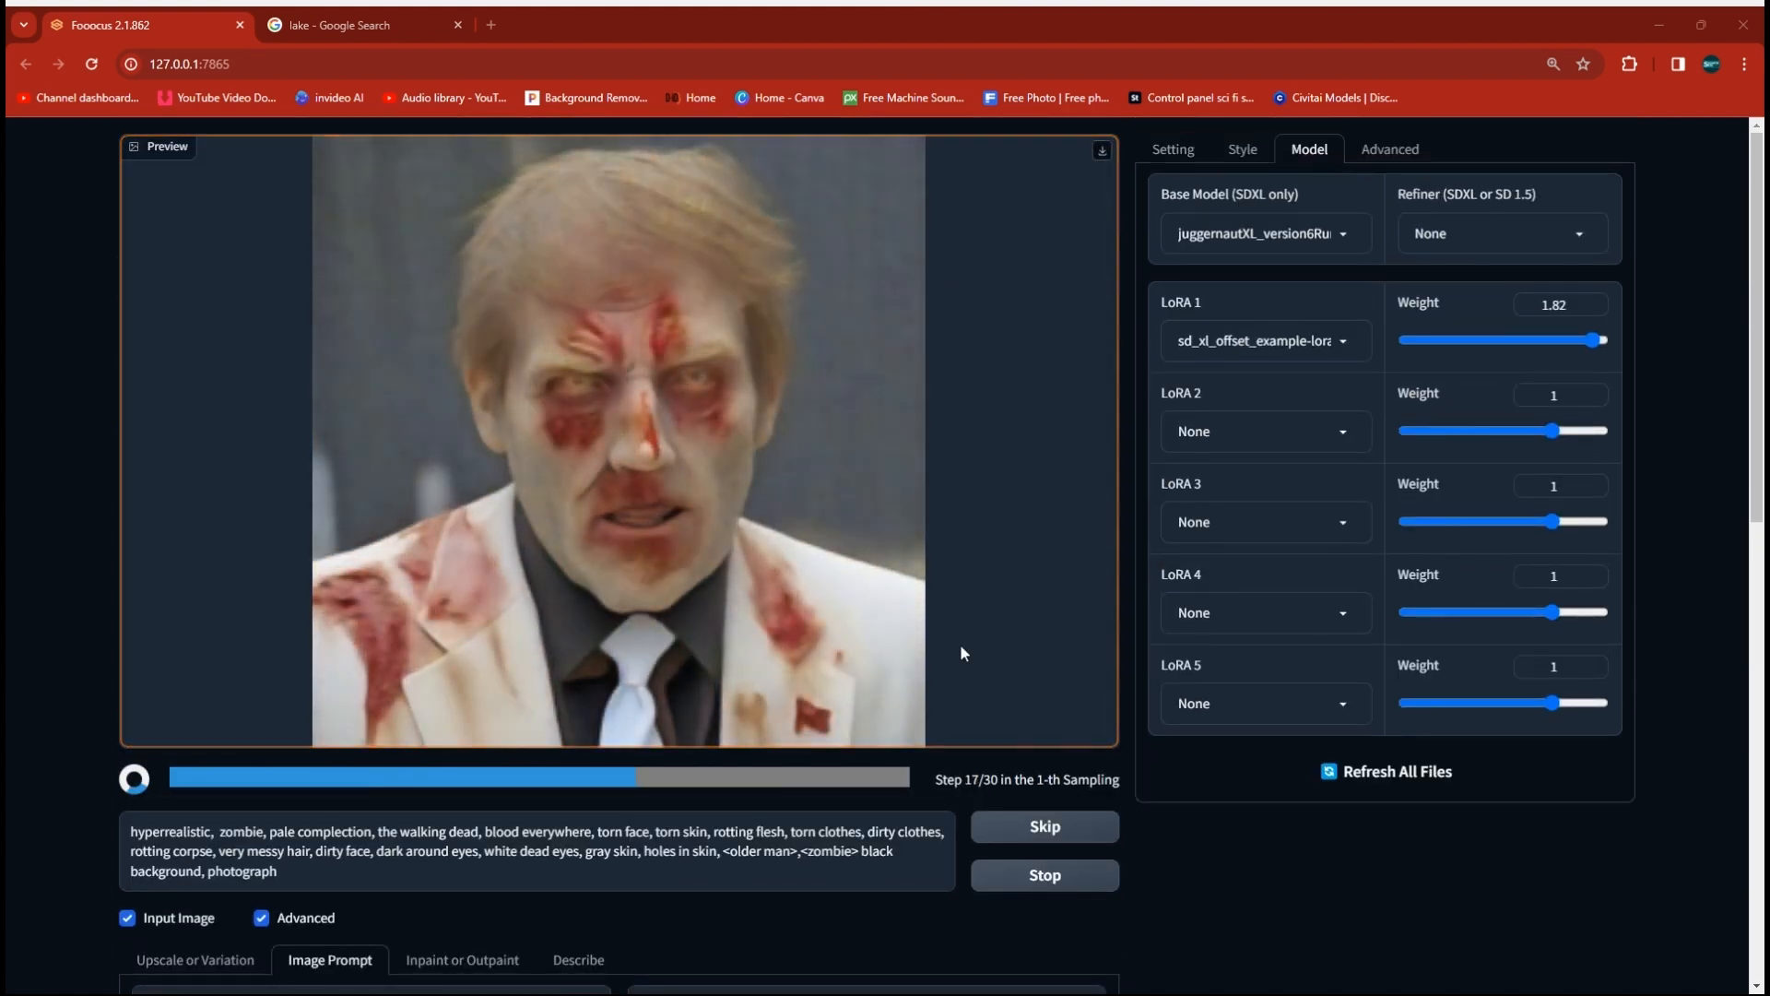
{"action": "left_click", "coordinate": [1042, 829]}
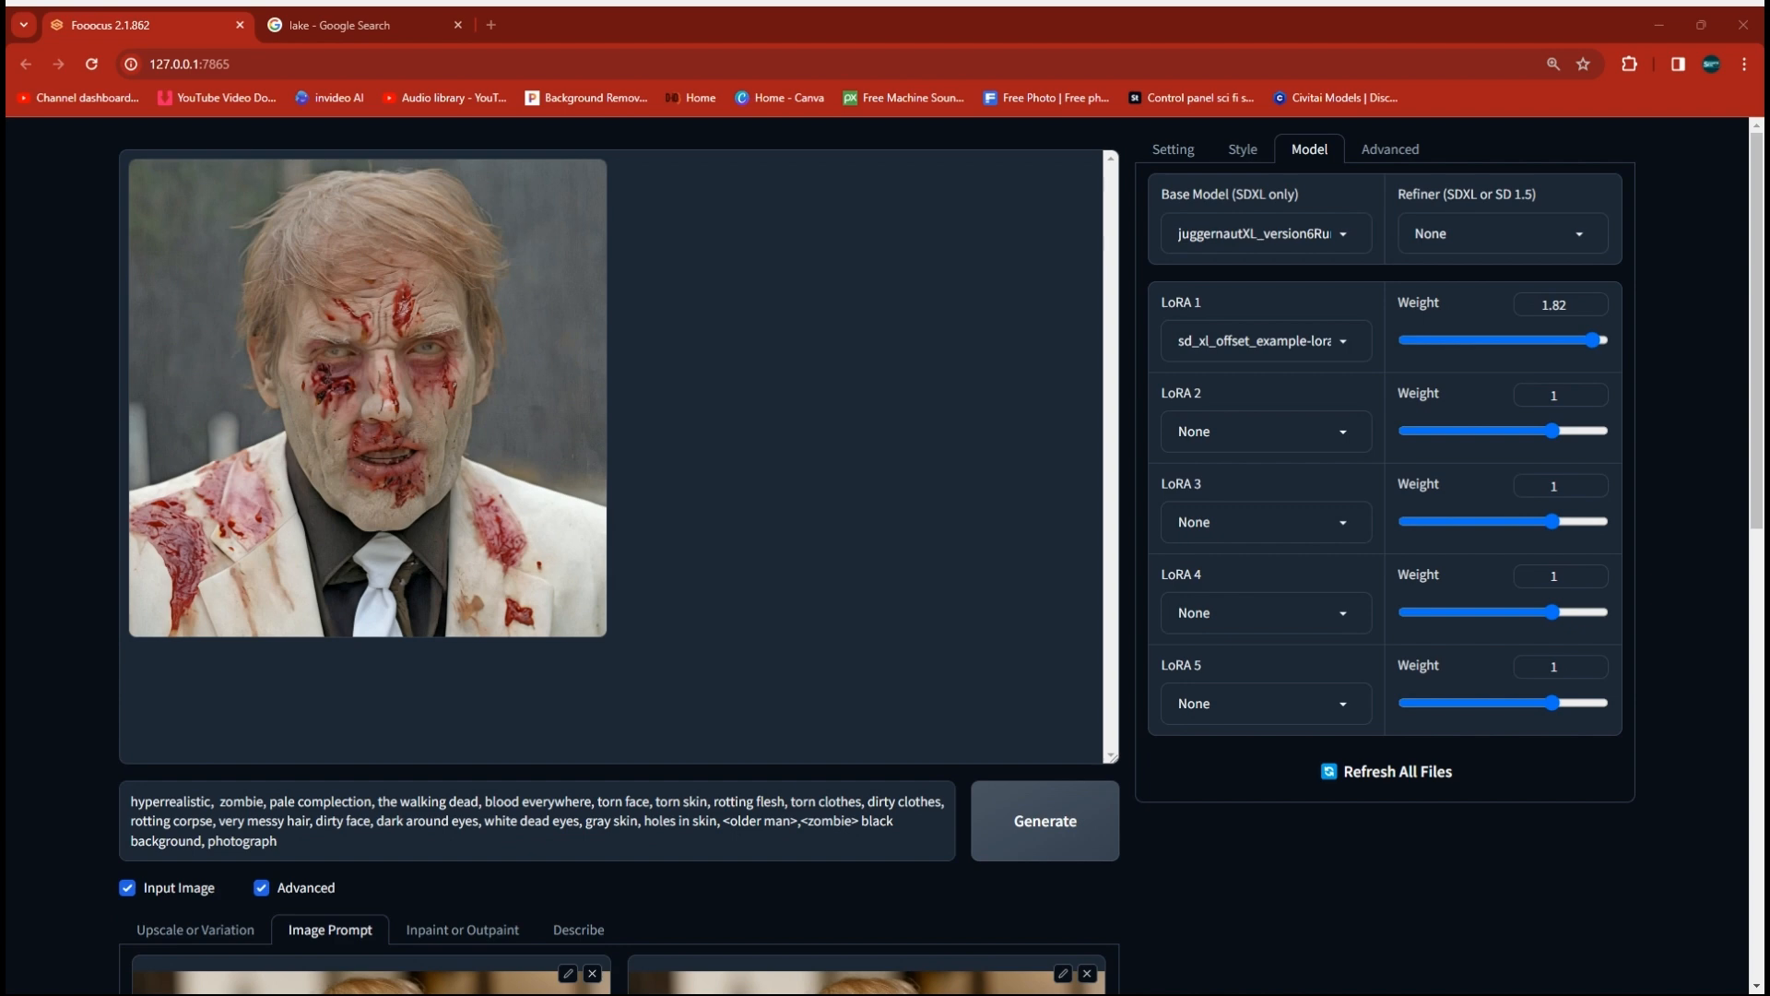
{"action": "scroll", "coordinate": [543, 472], "scroll_direction": "down", "scroll_amount": 3}
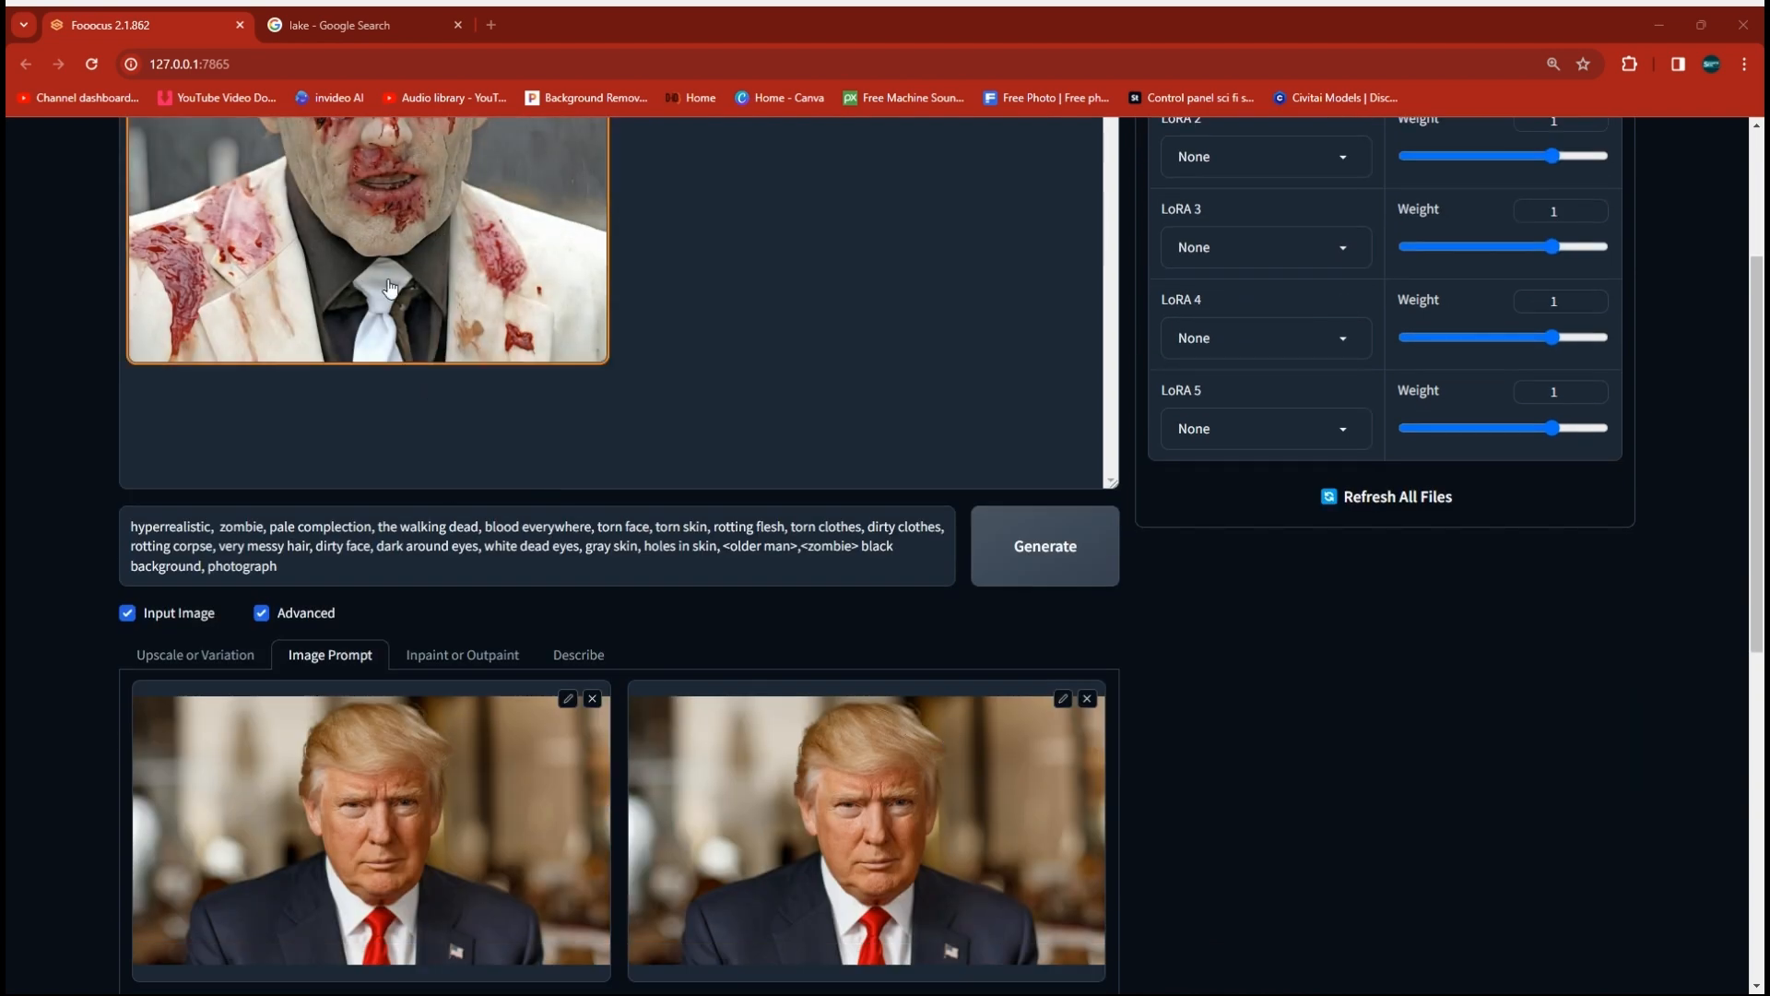
{"action": "scroll", "coordinate": [391, 287], "scroll_direction": "up", "scroll_amount": 2}
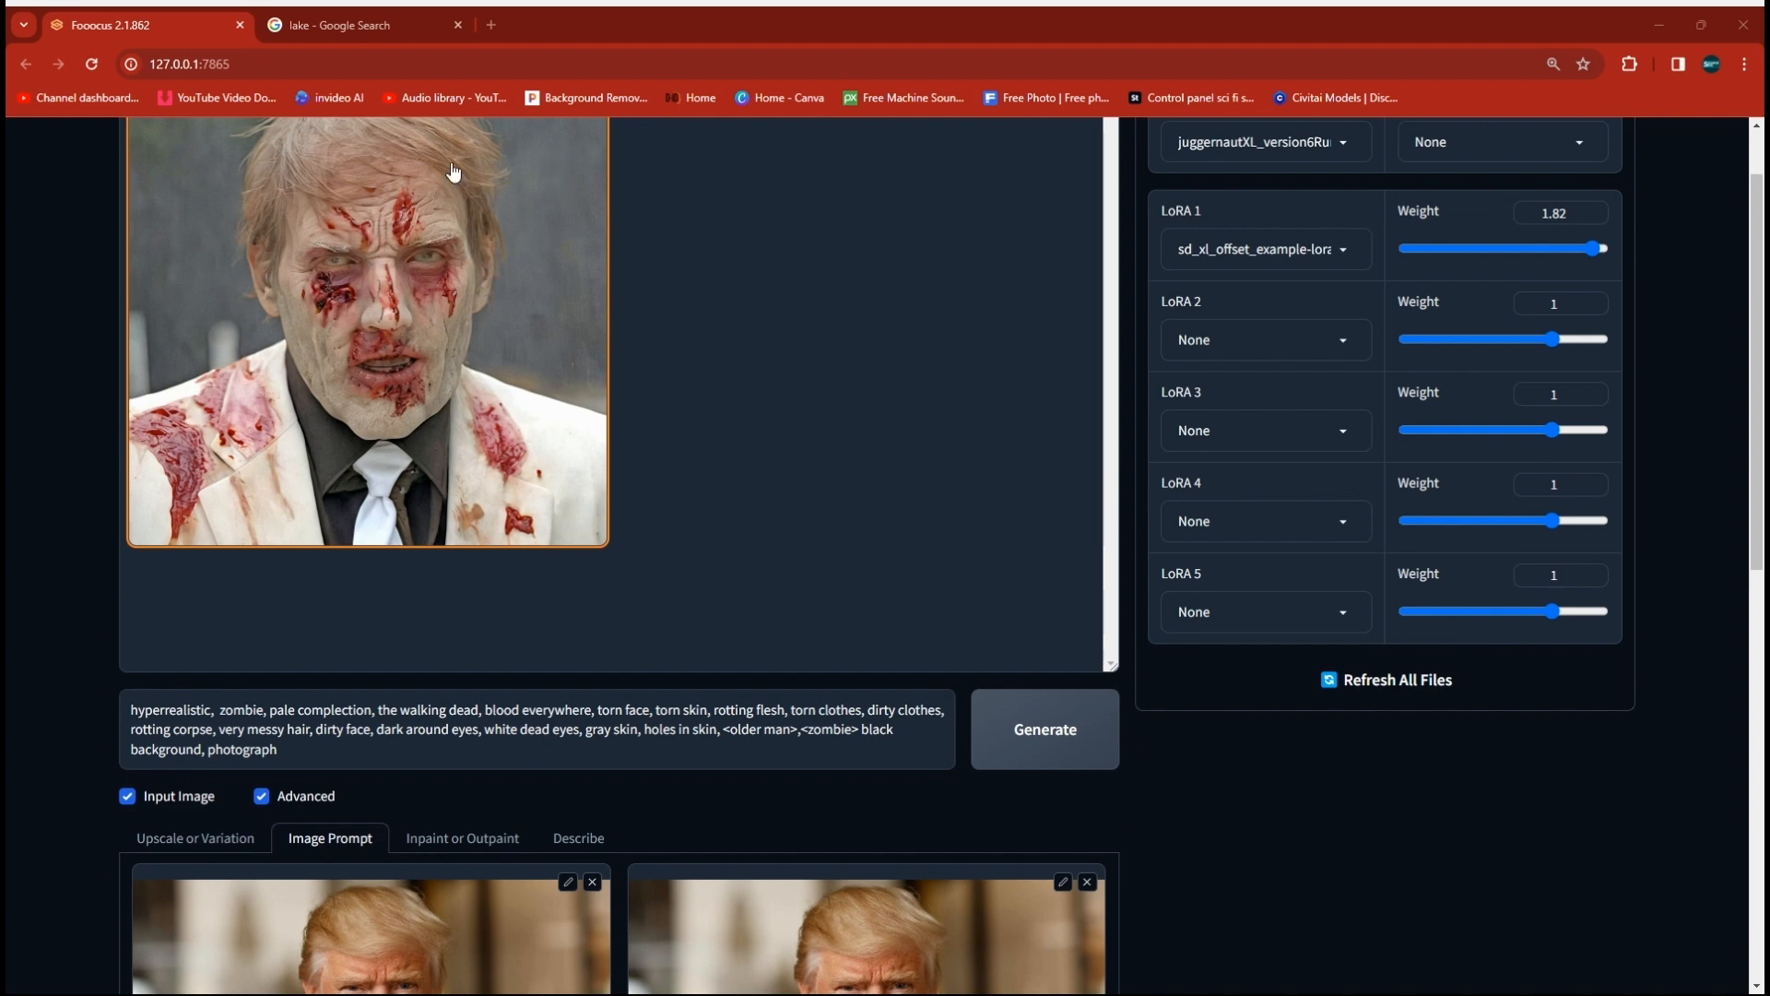
{"action": "scroll", "coordinate": [442, 282], "scroll_direction": "up", "scroll_amount": 1}
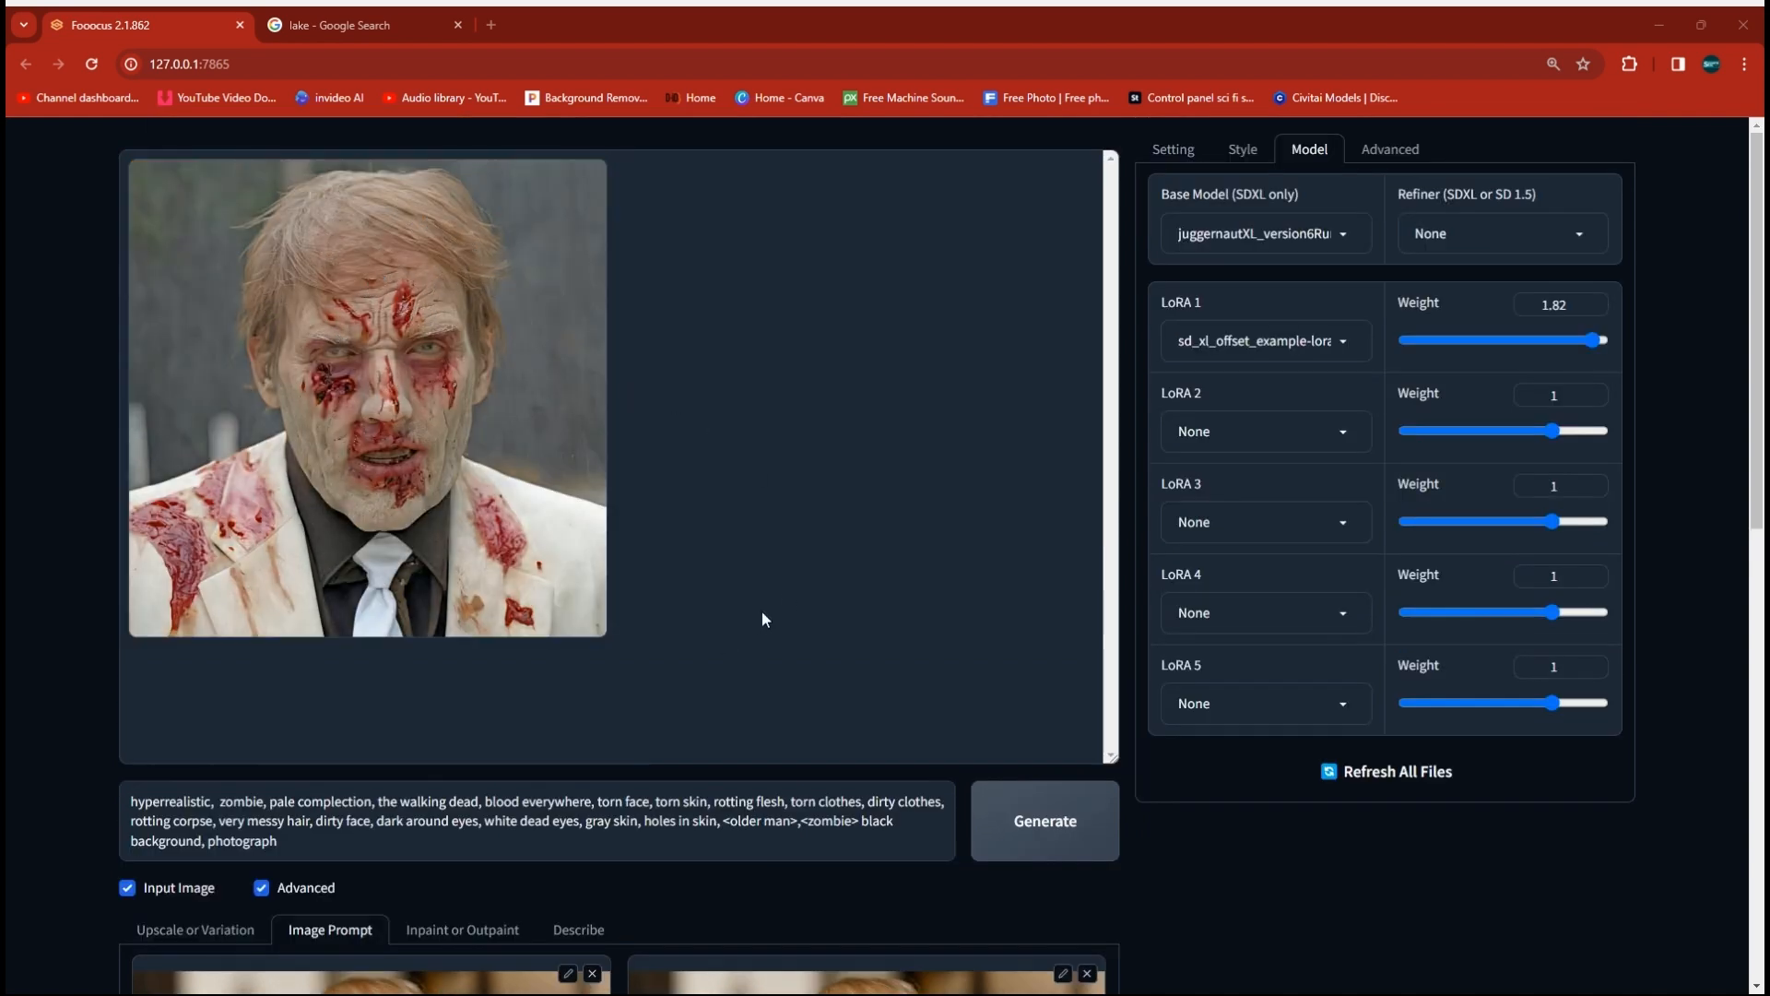
Replace both image prompt pictures with the portrait file a7mji5ggi3041 from the builds folder
{"action": "scroll", "coordinate": [769, 608], "scroll_direction": "down", "scroll_amount": 5}
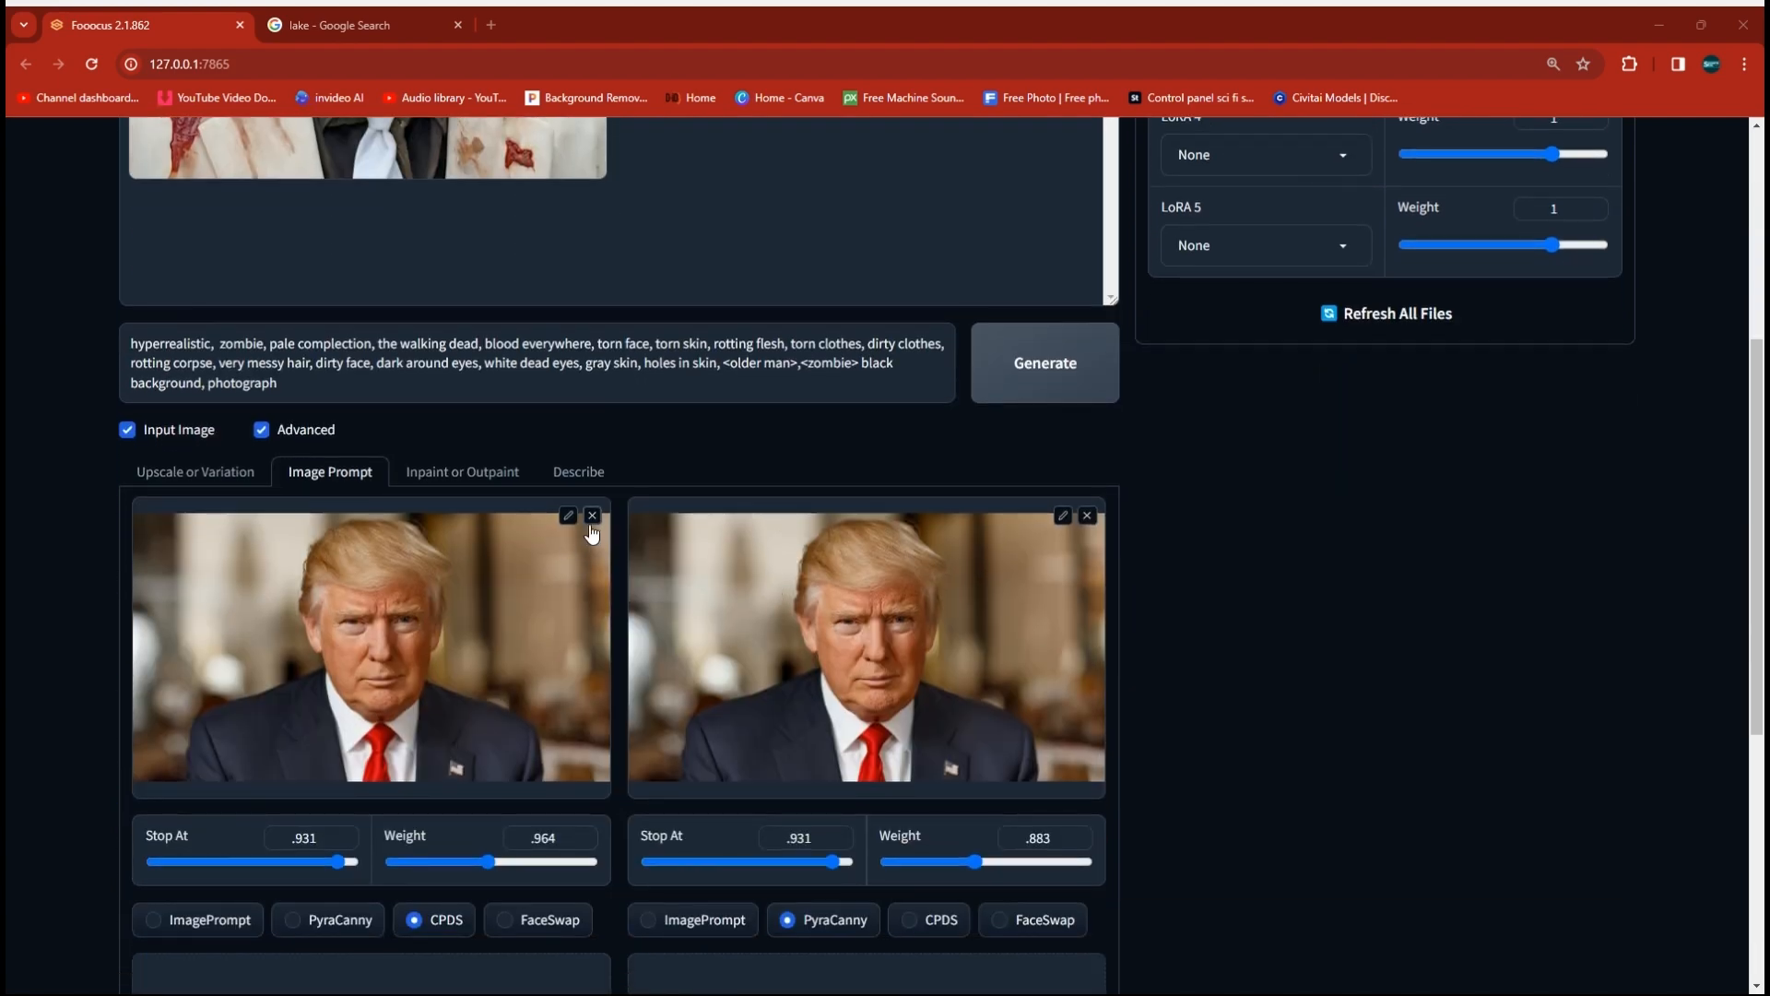
{"action": "left_click", "coordinate": [591, 521]}
{"action": "left_click", "coordinate": [383, 662]}
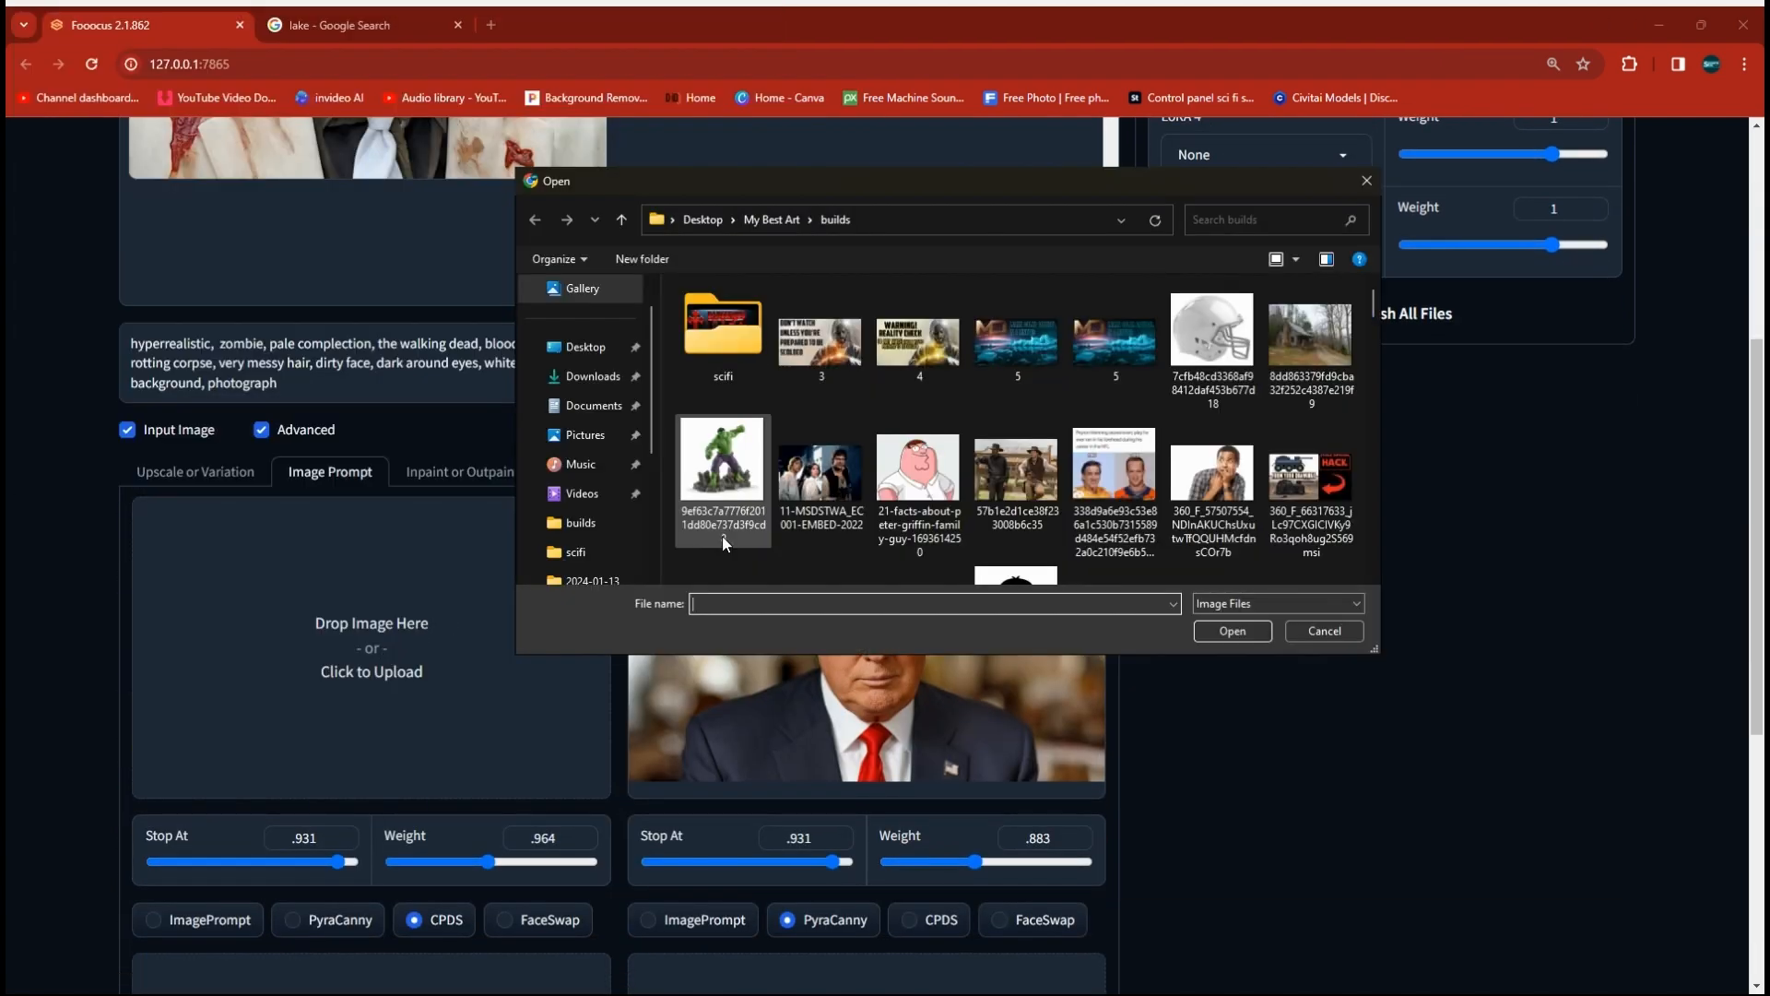
{"action": "scroll", "coordinate": [1154, 430], "scroll_direction": "down", "scroll_amount": 5}
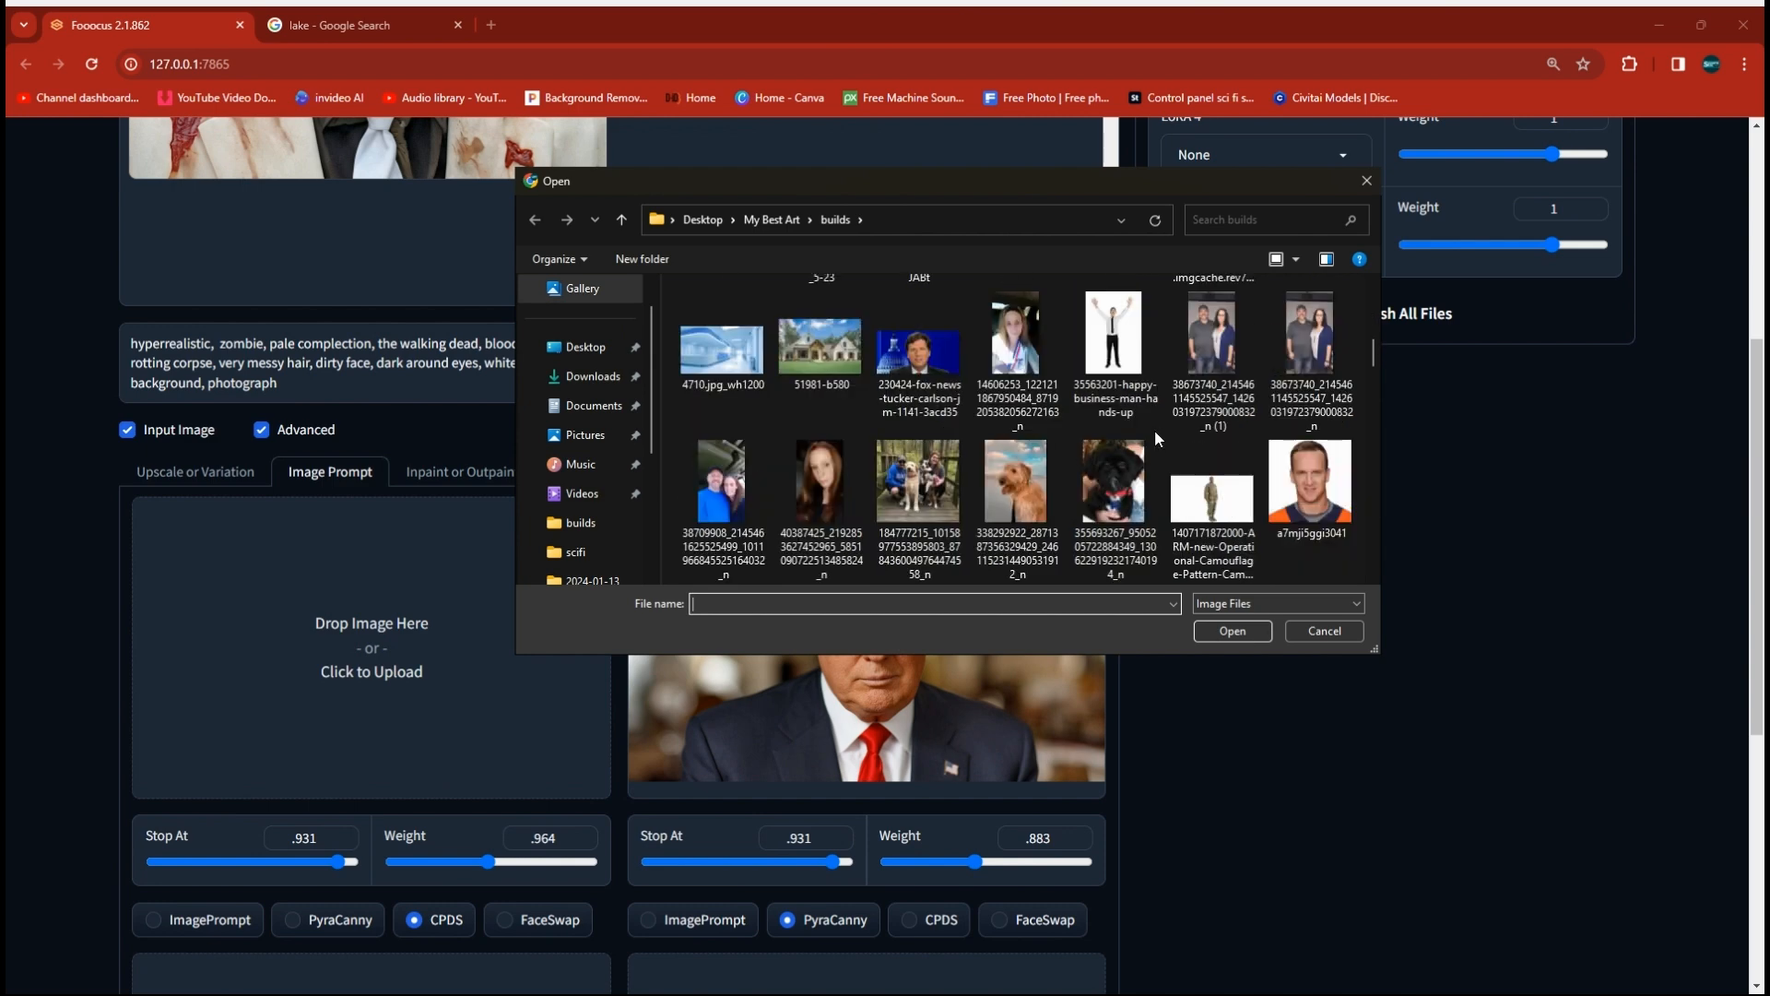
{"action": "left_click", "coordinate": [1319, 472]}
{"action": "left_click_drag", "start_coordinate": [352, 671], "coordinate": [379, 671]}
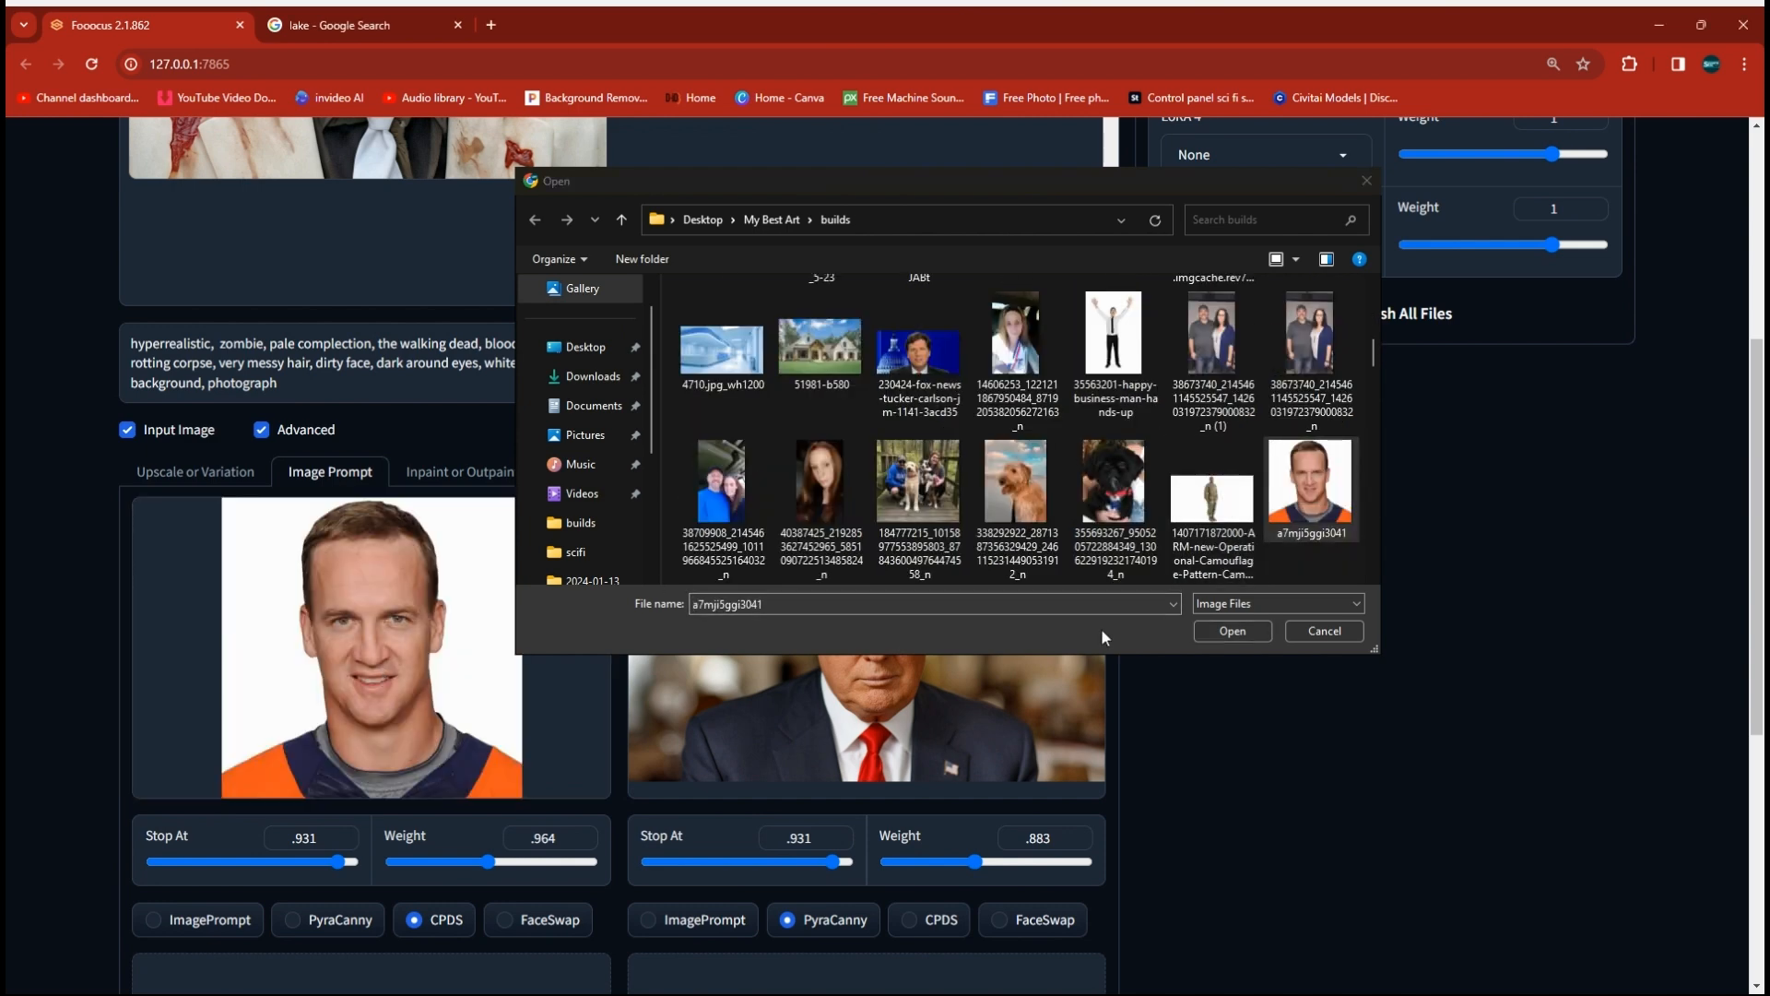
{"action": "left_click_drag", "start_coordinate": [1325, 491], "coordinate": [933, 739]}
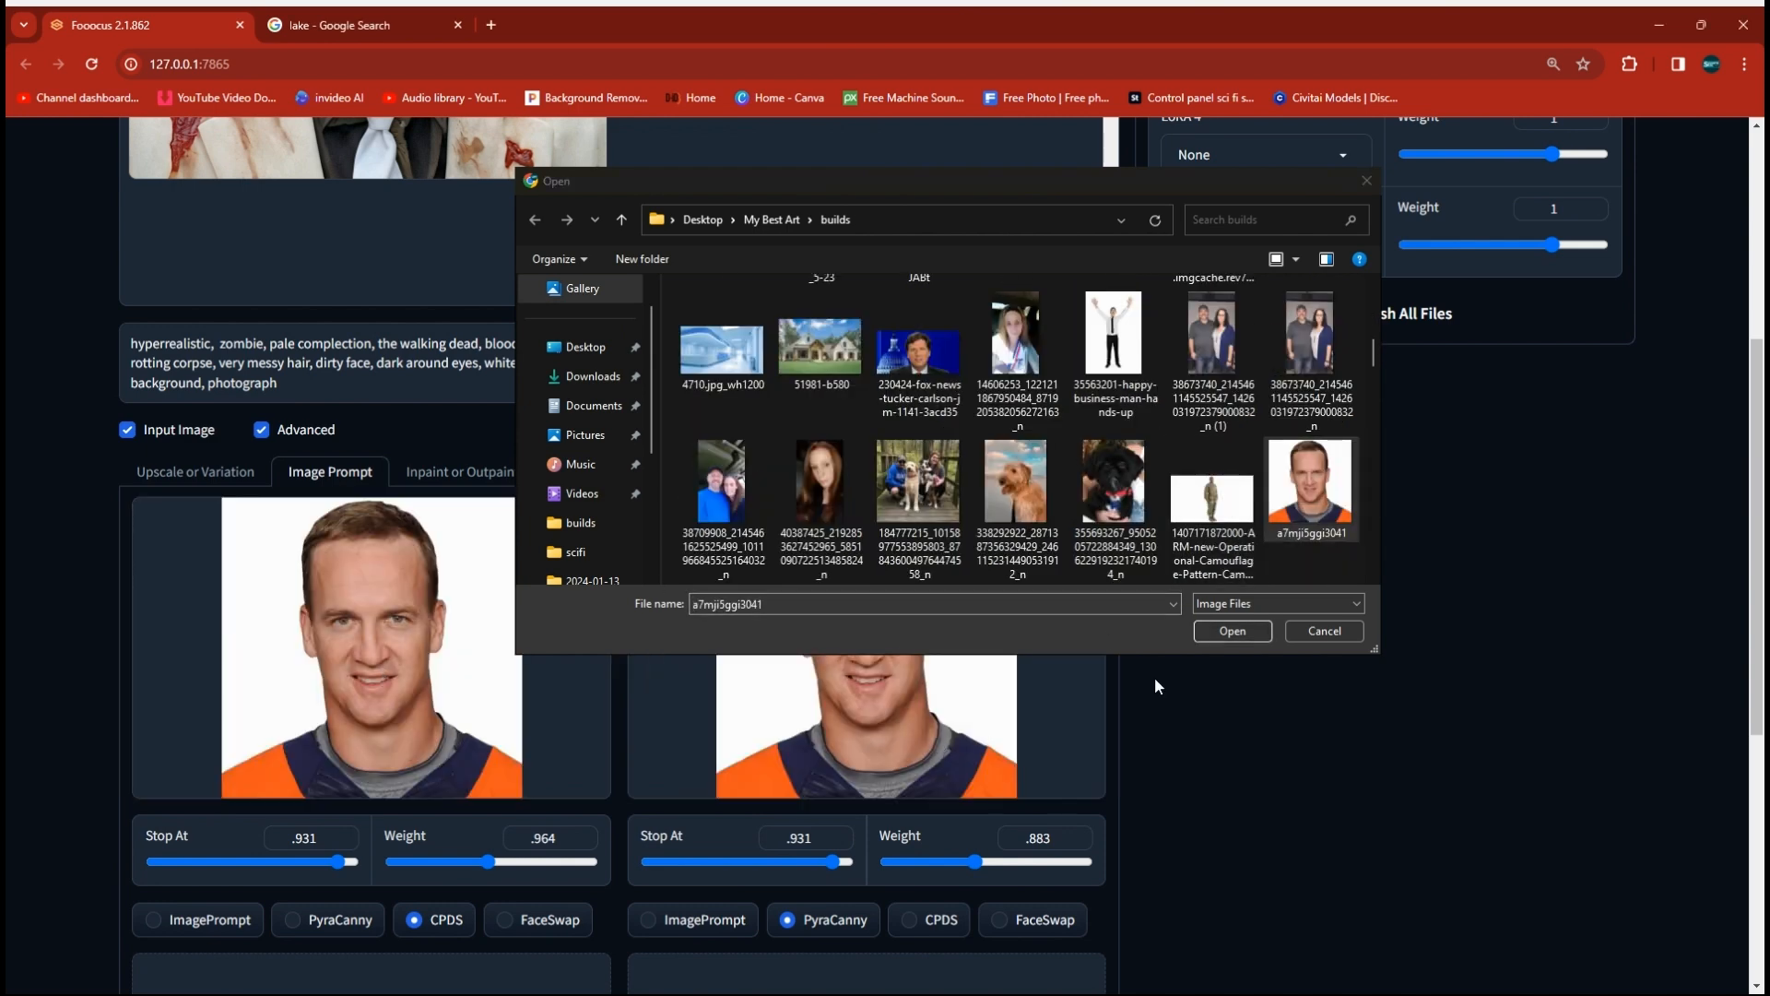
{"action": "left_click", "coordinate": [1309, 634]}
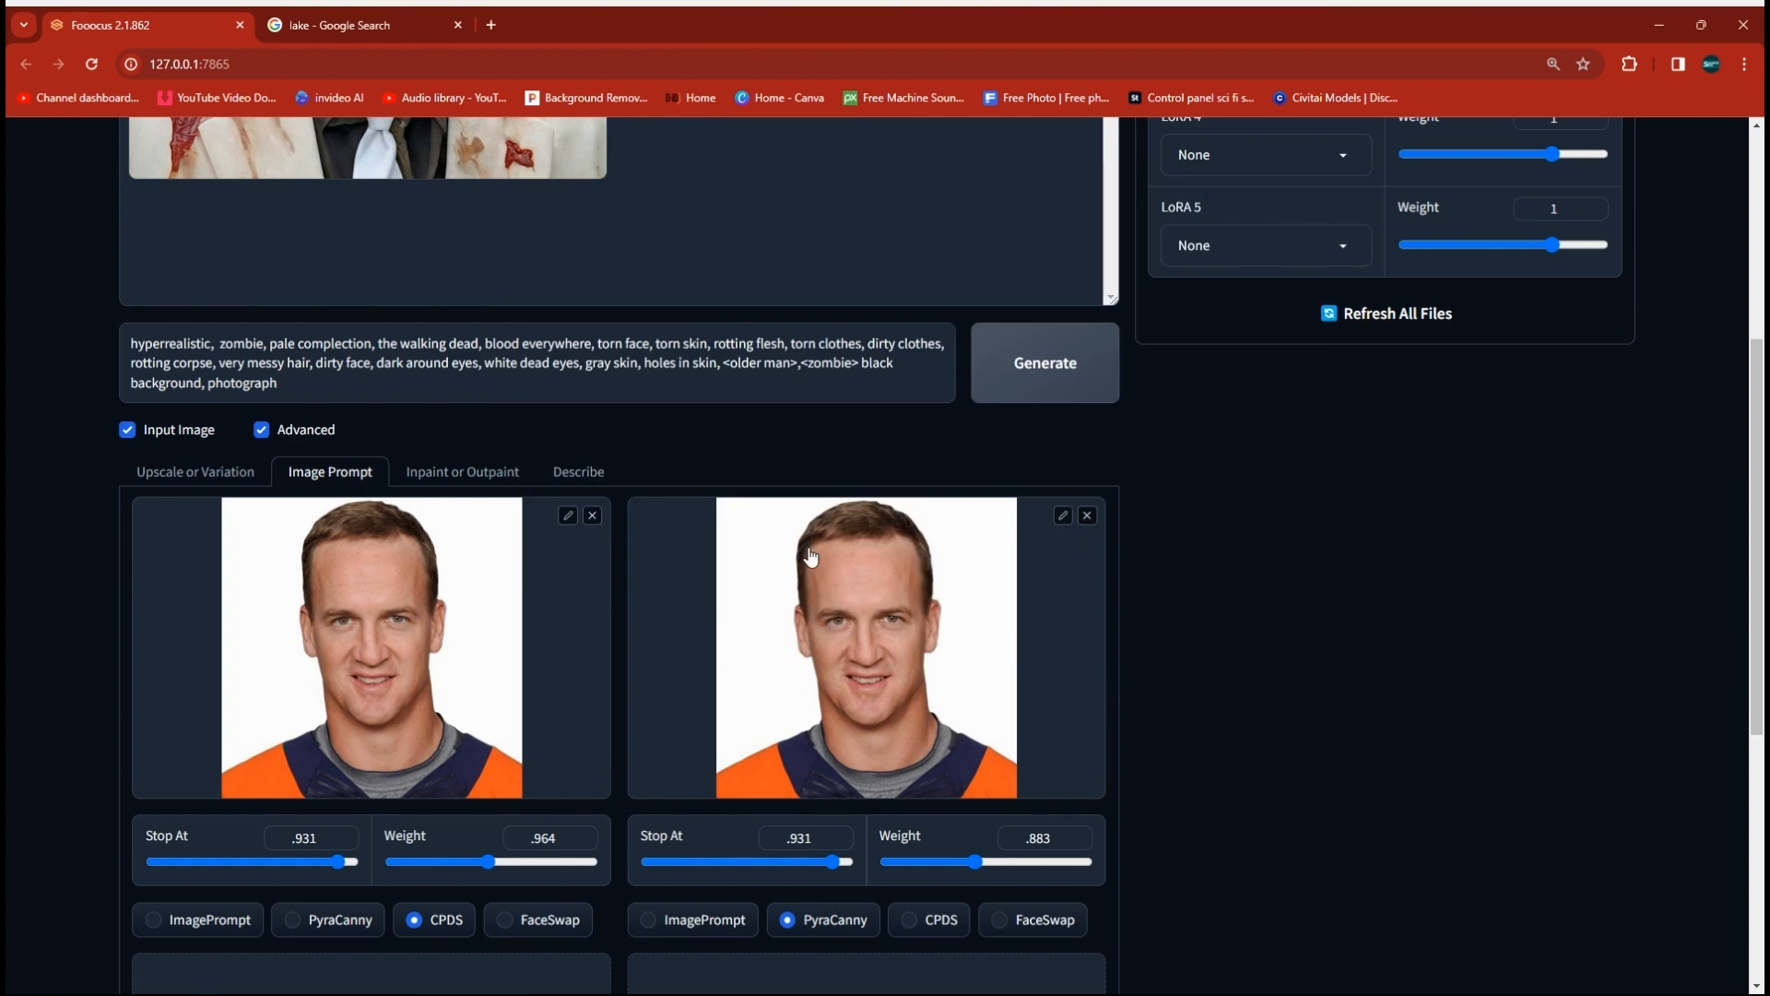
Generate a zombie version of the football player portrait with the existing prompt
{"action": "scroll", "coordinate": [926, 474], "scroll_direction": "up", "scroll_amount": 4}
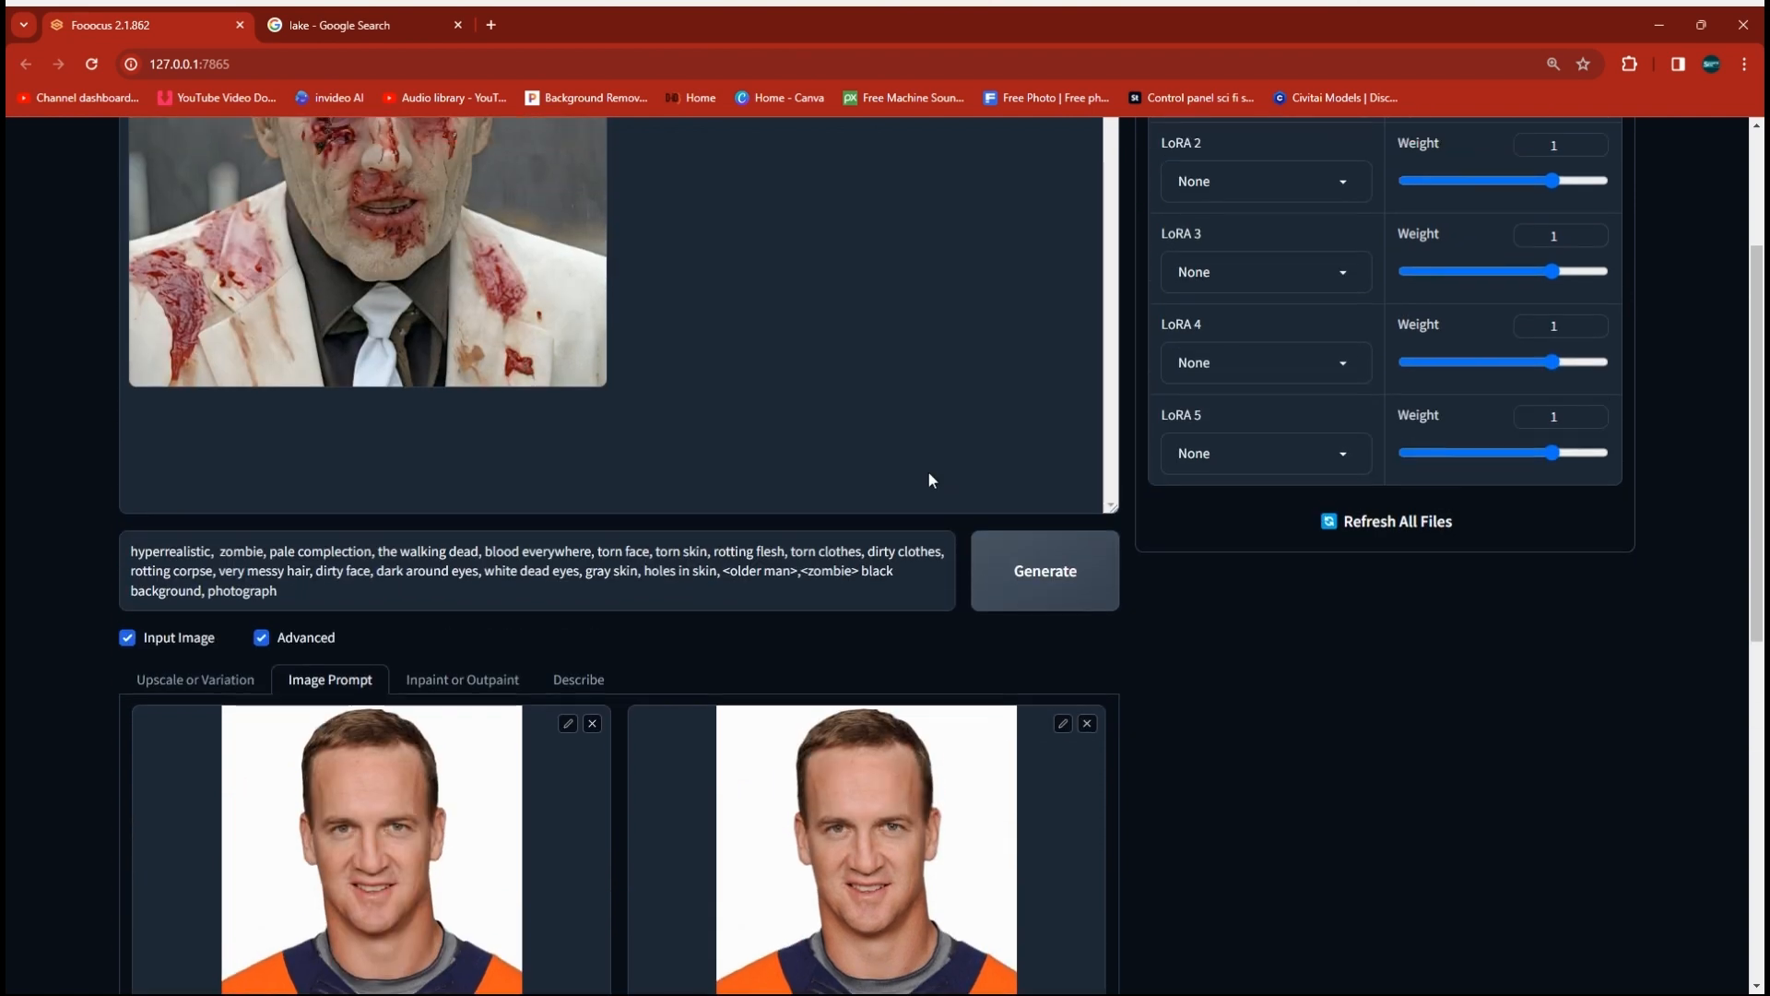
{"action": "scroll", "coordinate": [833, 584], "scroll_direction": "down", "scroll_amount": 2}
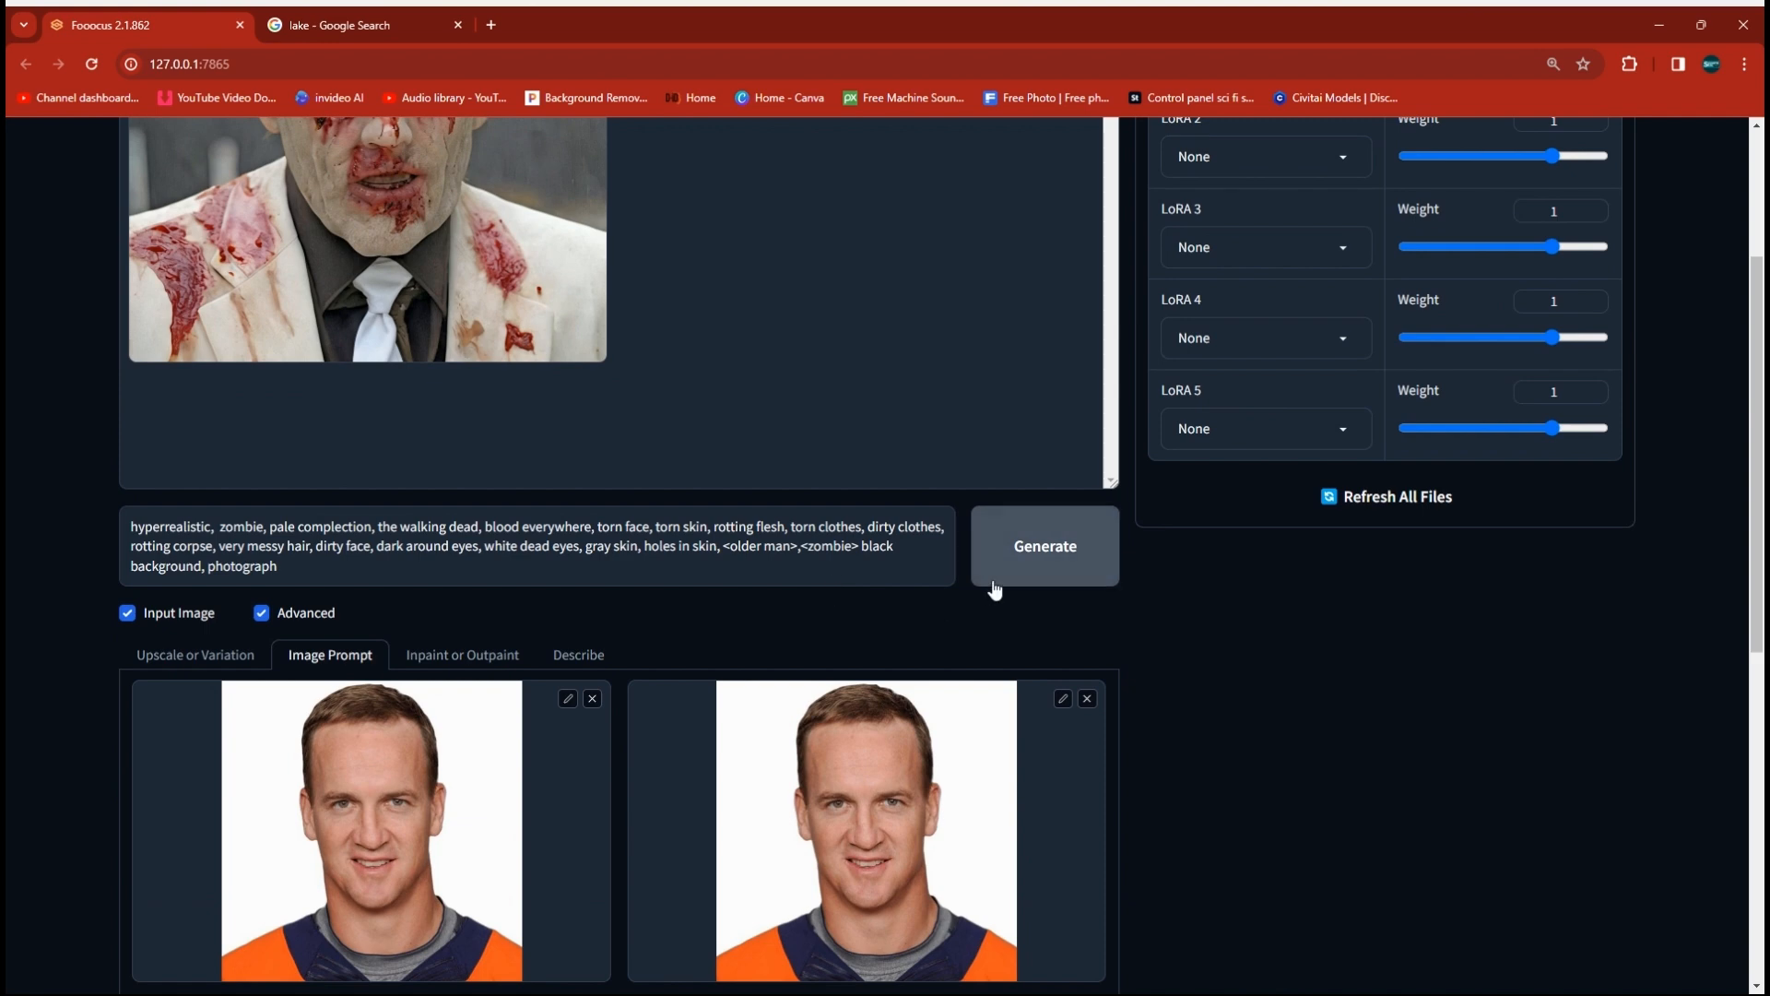
{"action": "left_click", "coordinate": [1040, 566]}
{"action": "scroll", "coordinate": [1167, 676], "scroll_direction": "up", "scroll_amount": 3}
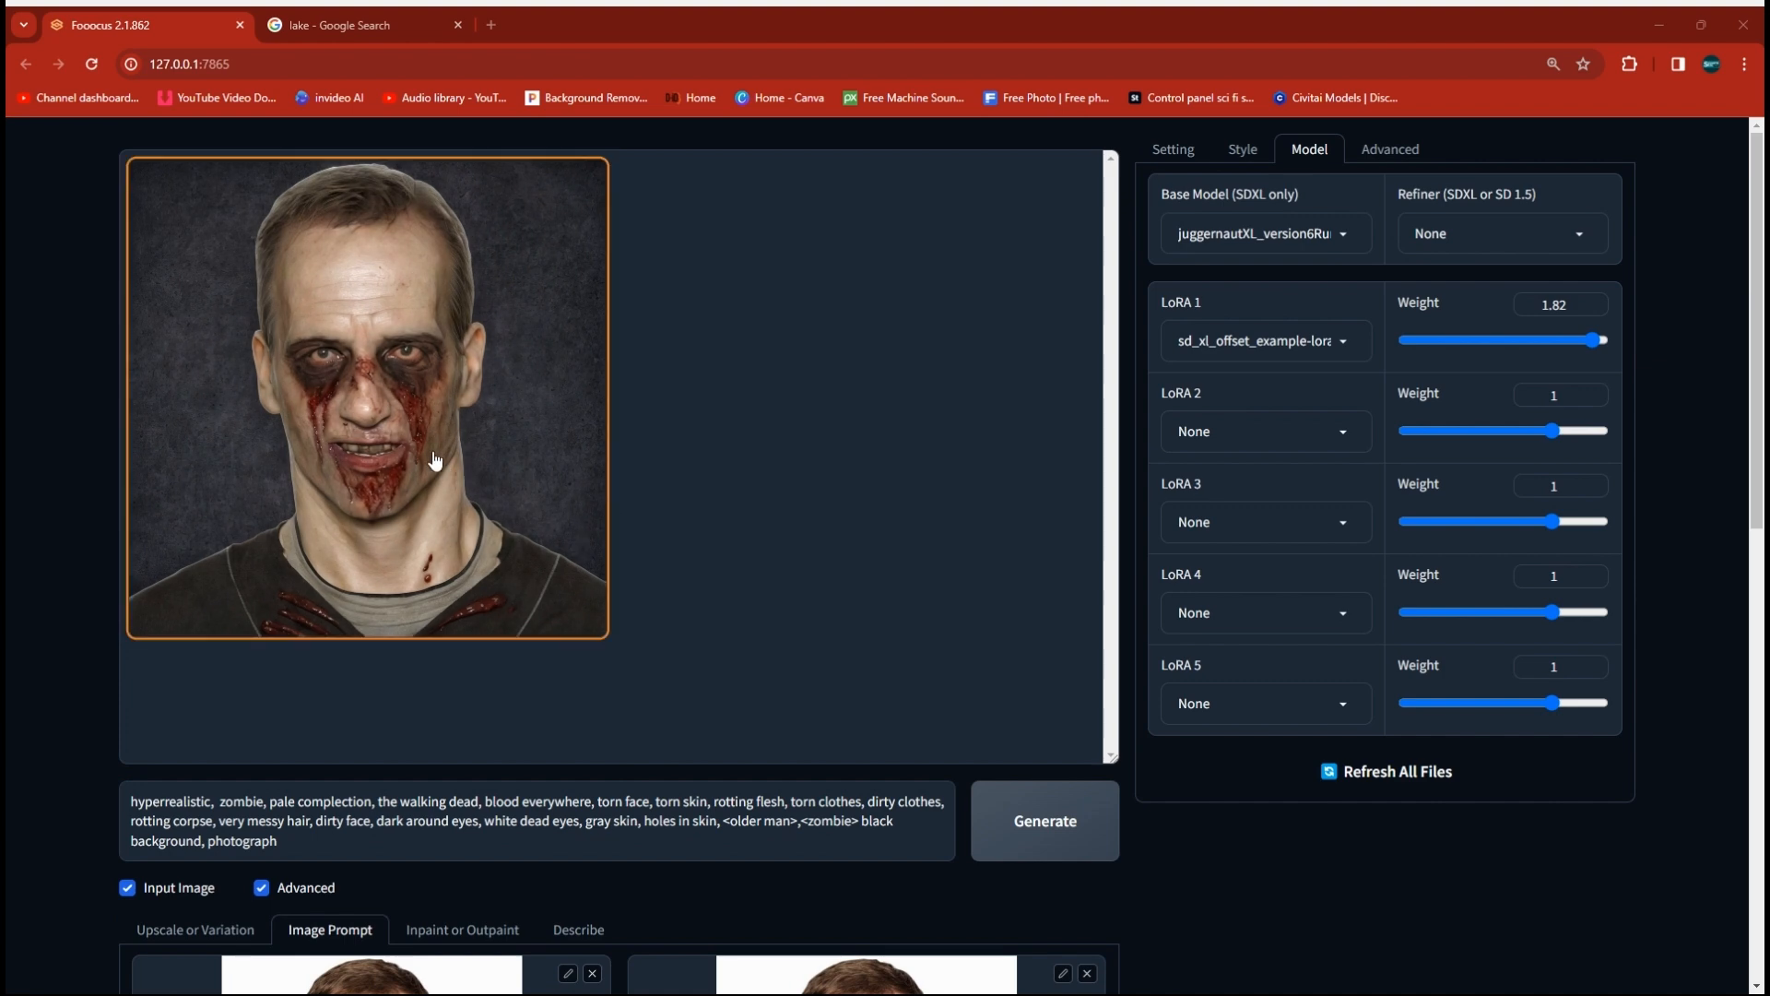
Compare the generated football player zombie with the source portraits in the image prompt slots
{"action": "scroll", "coordinate": [435, 459], "scroll_direction": "down", "scroll_amount": 3}
{"action": "scroll", "coordinate": [435, 458], "scroll_direction": "up", "scroll_amount": 3}
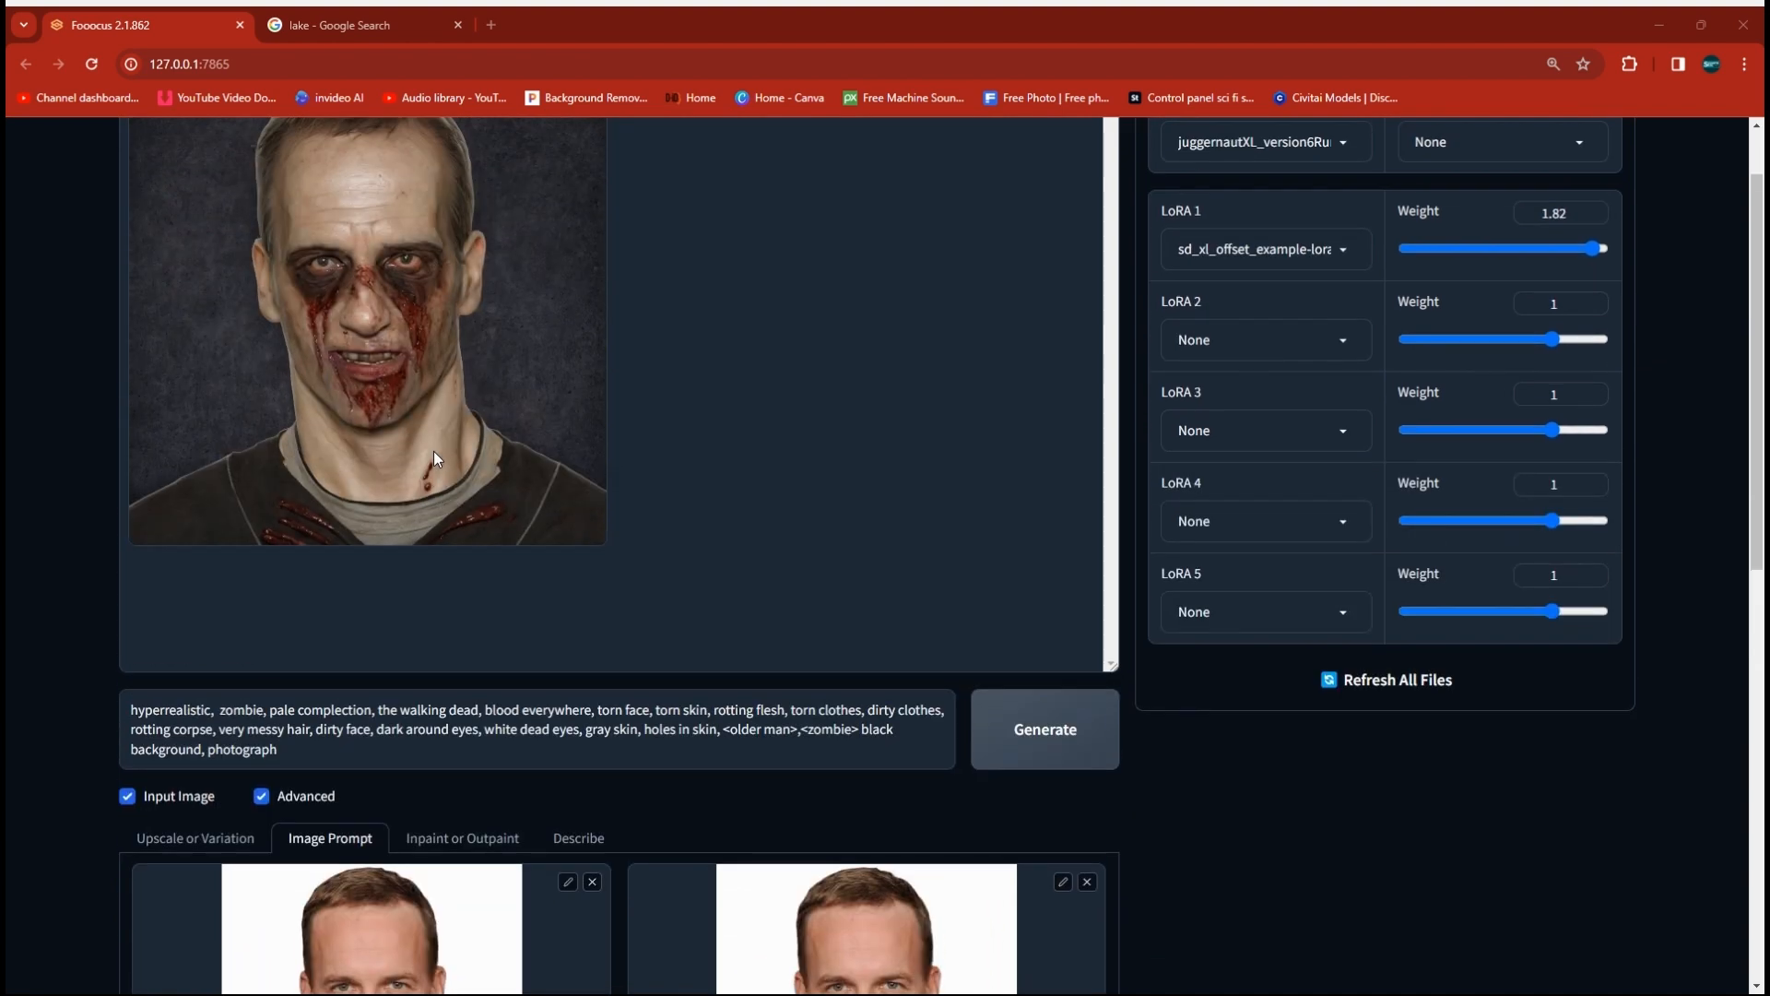
{"action": "scroll", "coordinate": [435, 458], "scroll_direction": "up", "scroll_amount": 1}
{"action": "scroll", "coordinate": [436, 458], "scroll_direction": "down", "scroll_amount": 3}
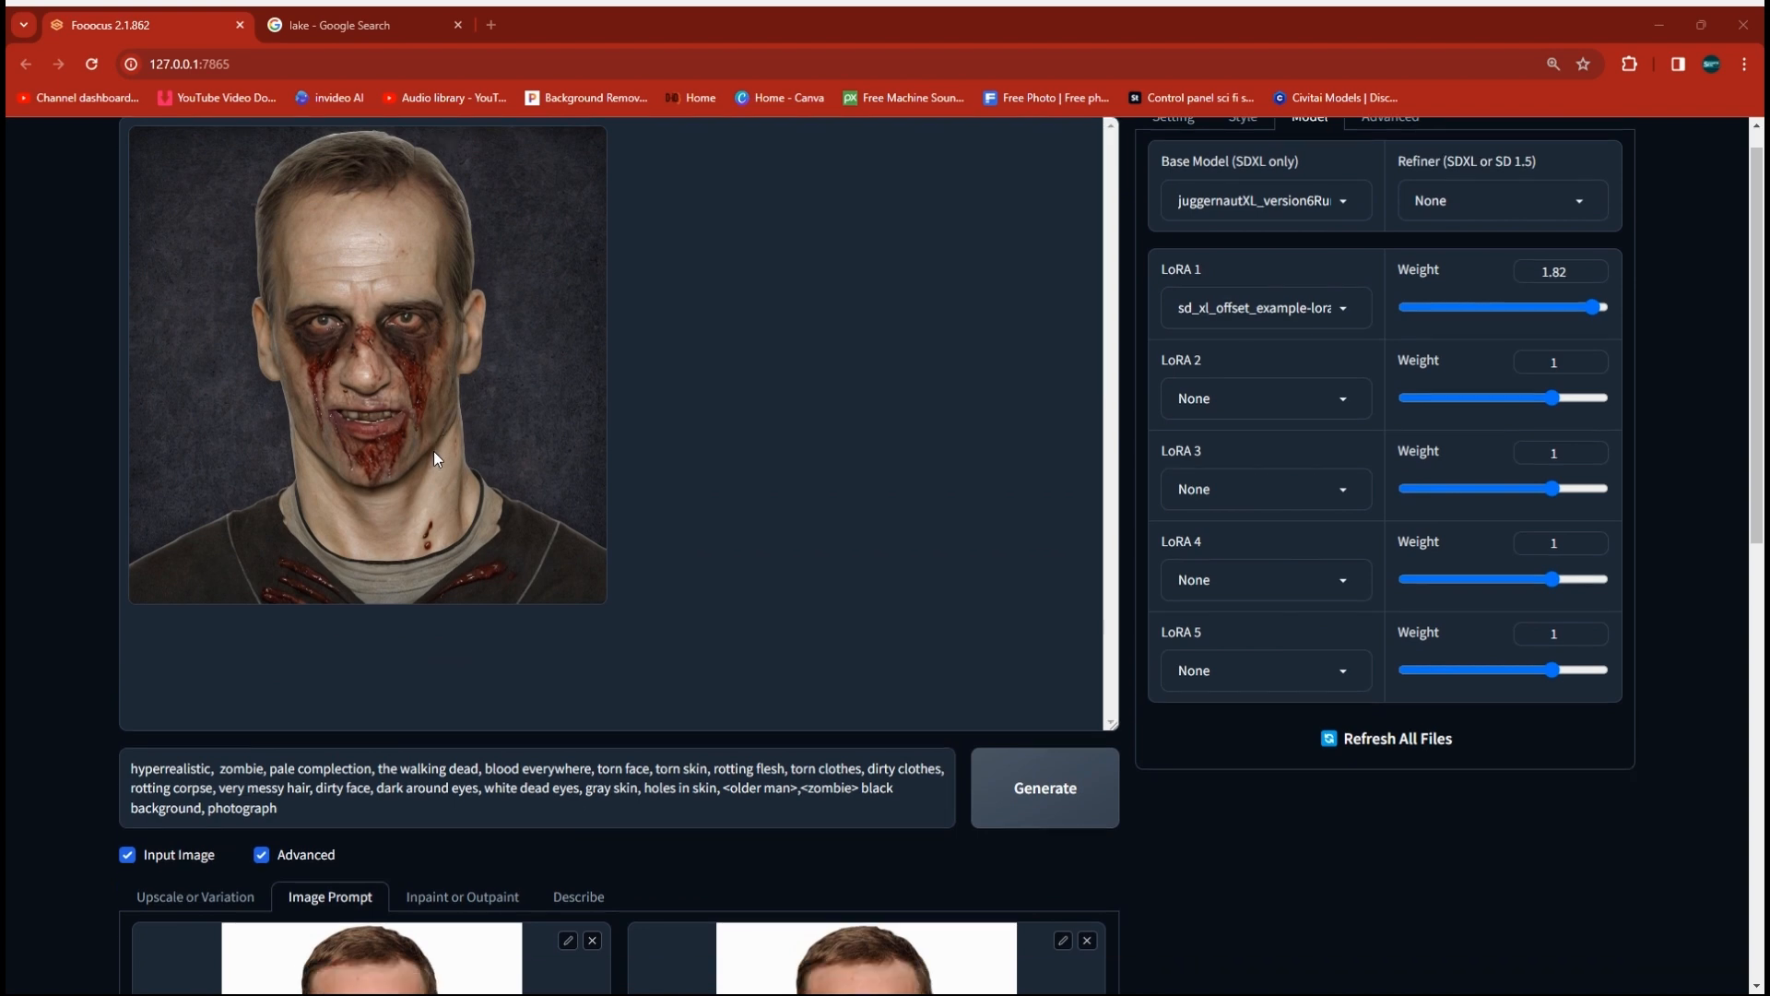
{"action": "scroll", "coordinate": [435, 458], "scroll_direction": "up", "scroll_amount": 3}
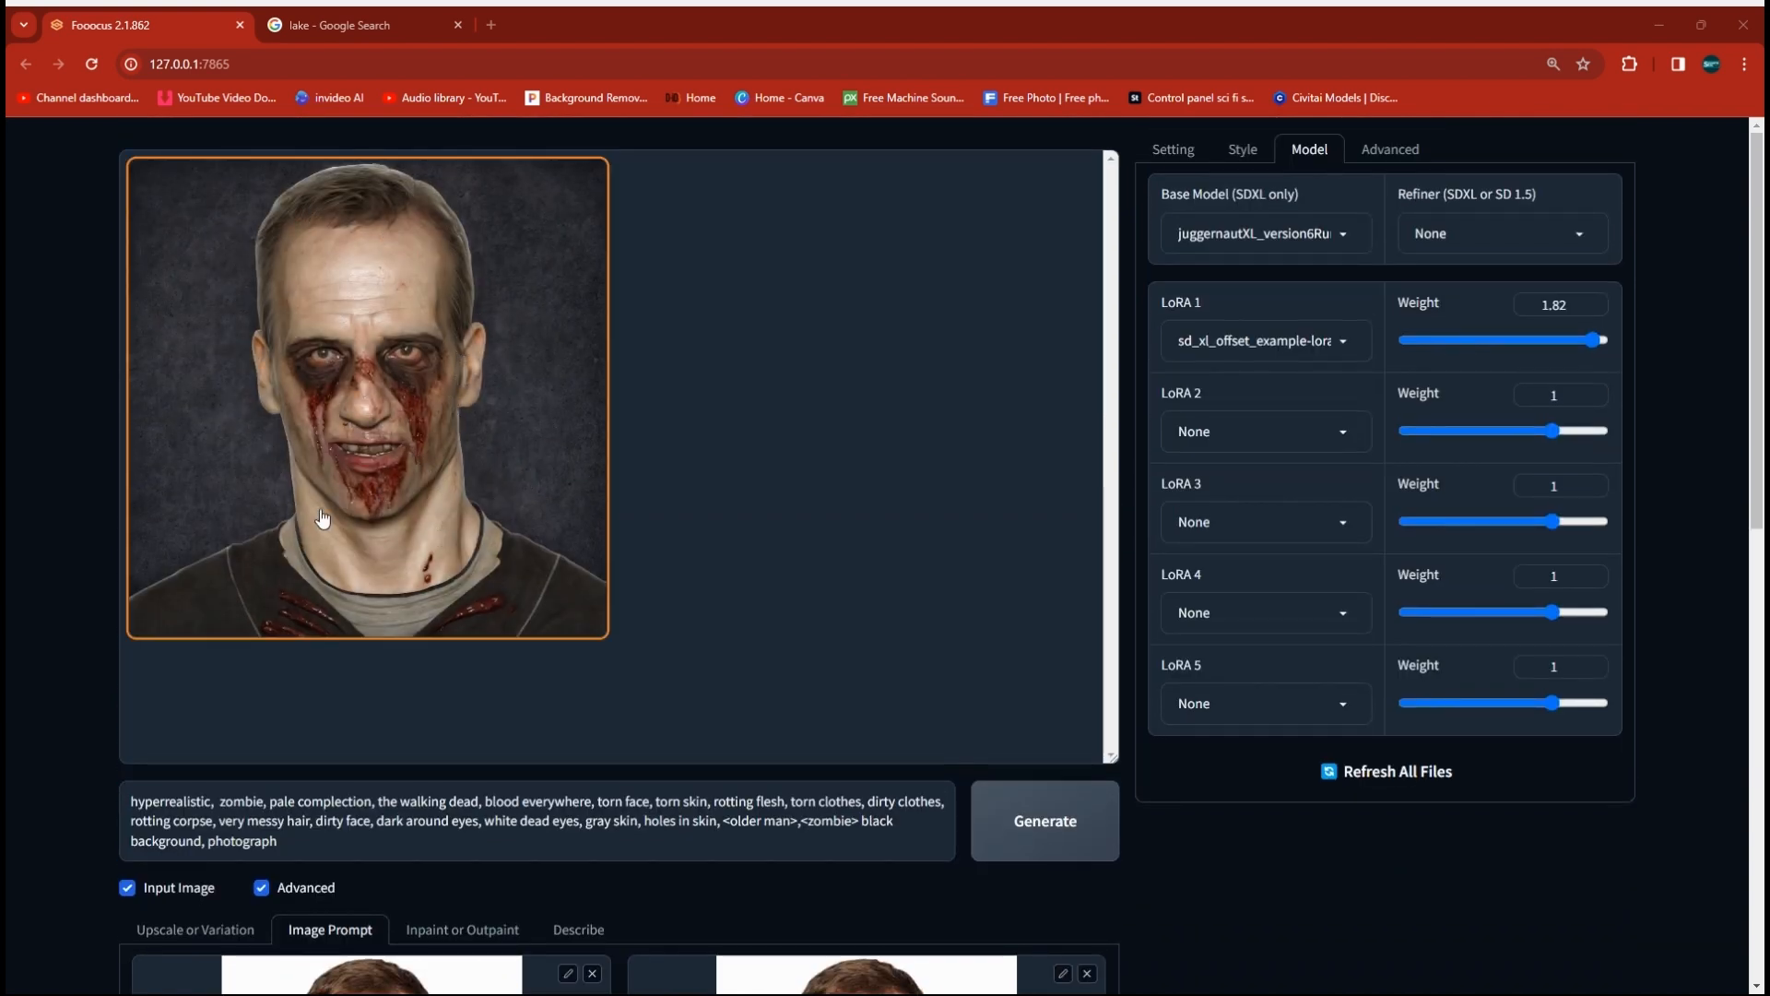
{"action": "scroll", "coordinate": [500, 562], "scroll_direction": "down", "scroll_amount": 1}
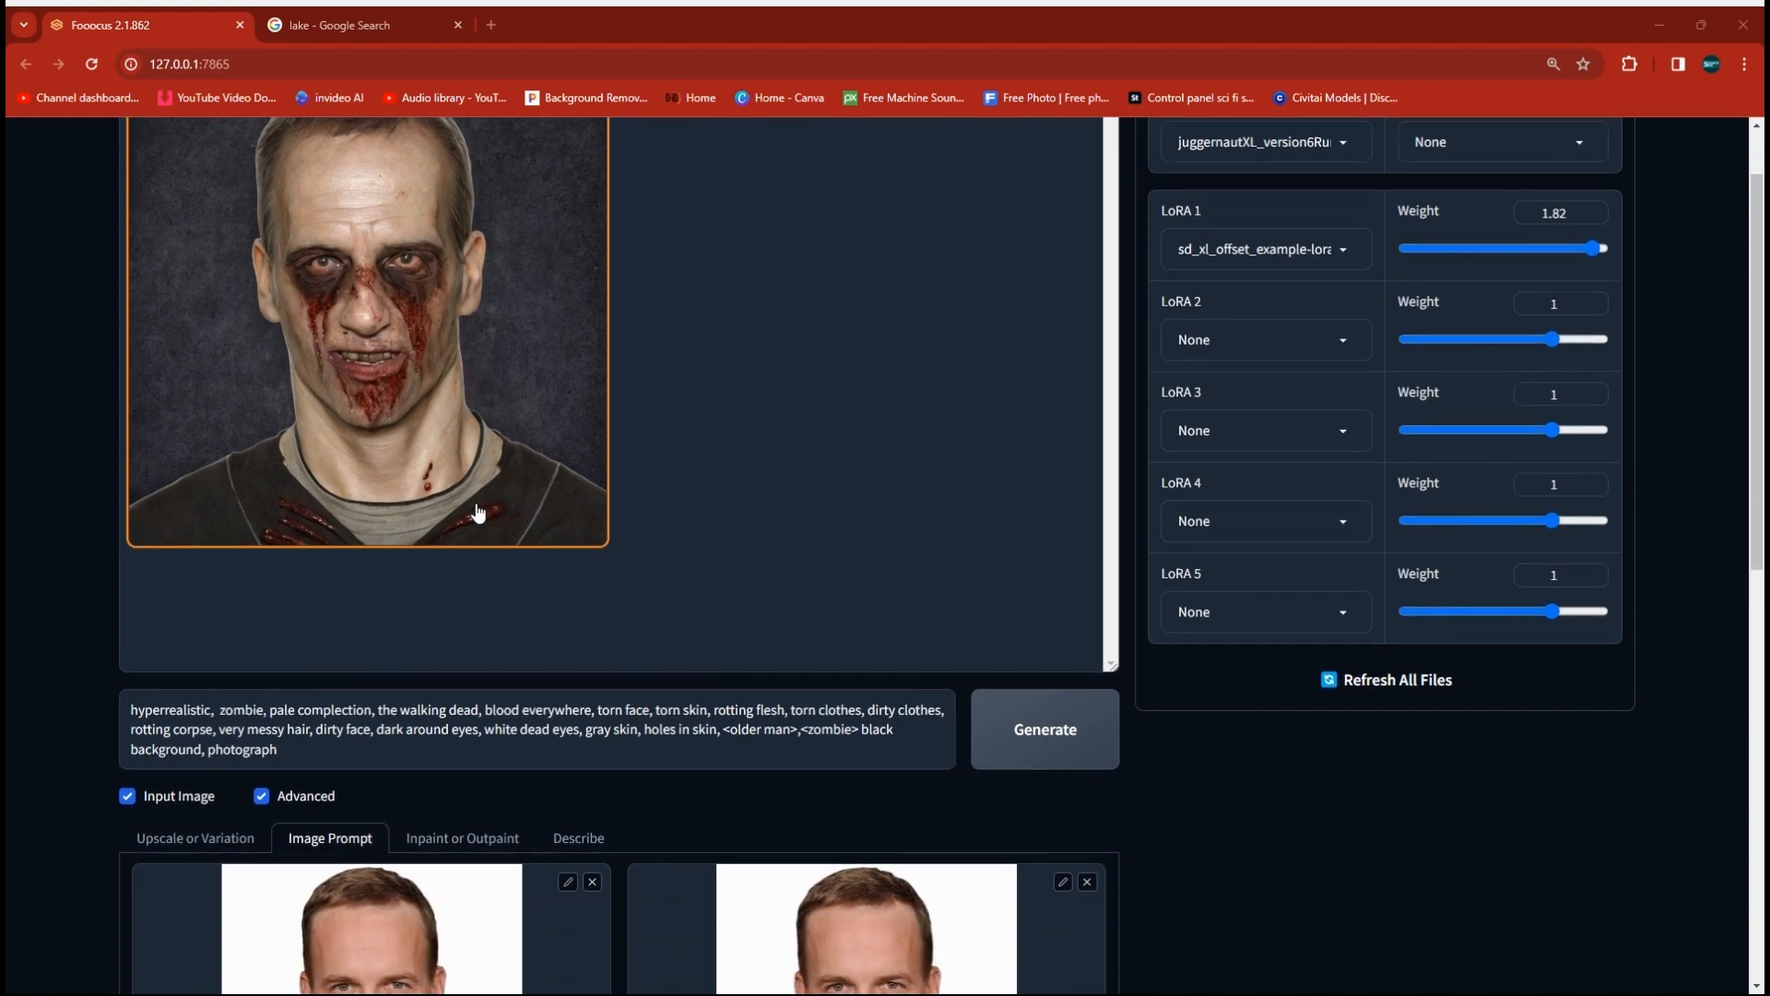
{"action": "scroll", "coordinate": [474, 506], "scroll_direction": "down", "scroll_amount": 2}
{"action": "scroll", "coordinate": [467, 506], "scroll_direction": "up", "scroll_amount": 2}
{"action": "scroll", "coordinate": [485, 388], "scroll_direction": "up", "scroll_amount": 1}
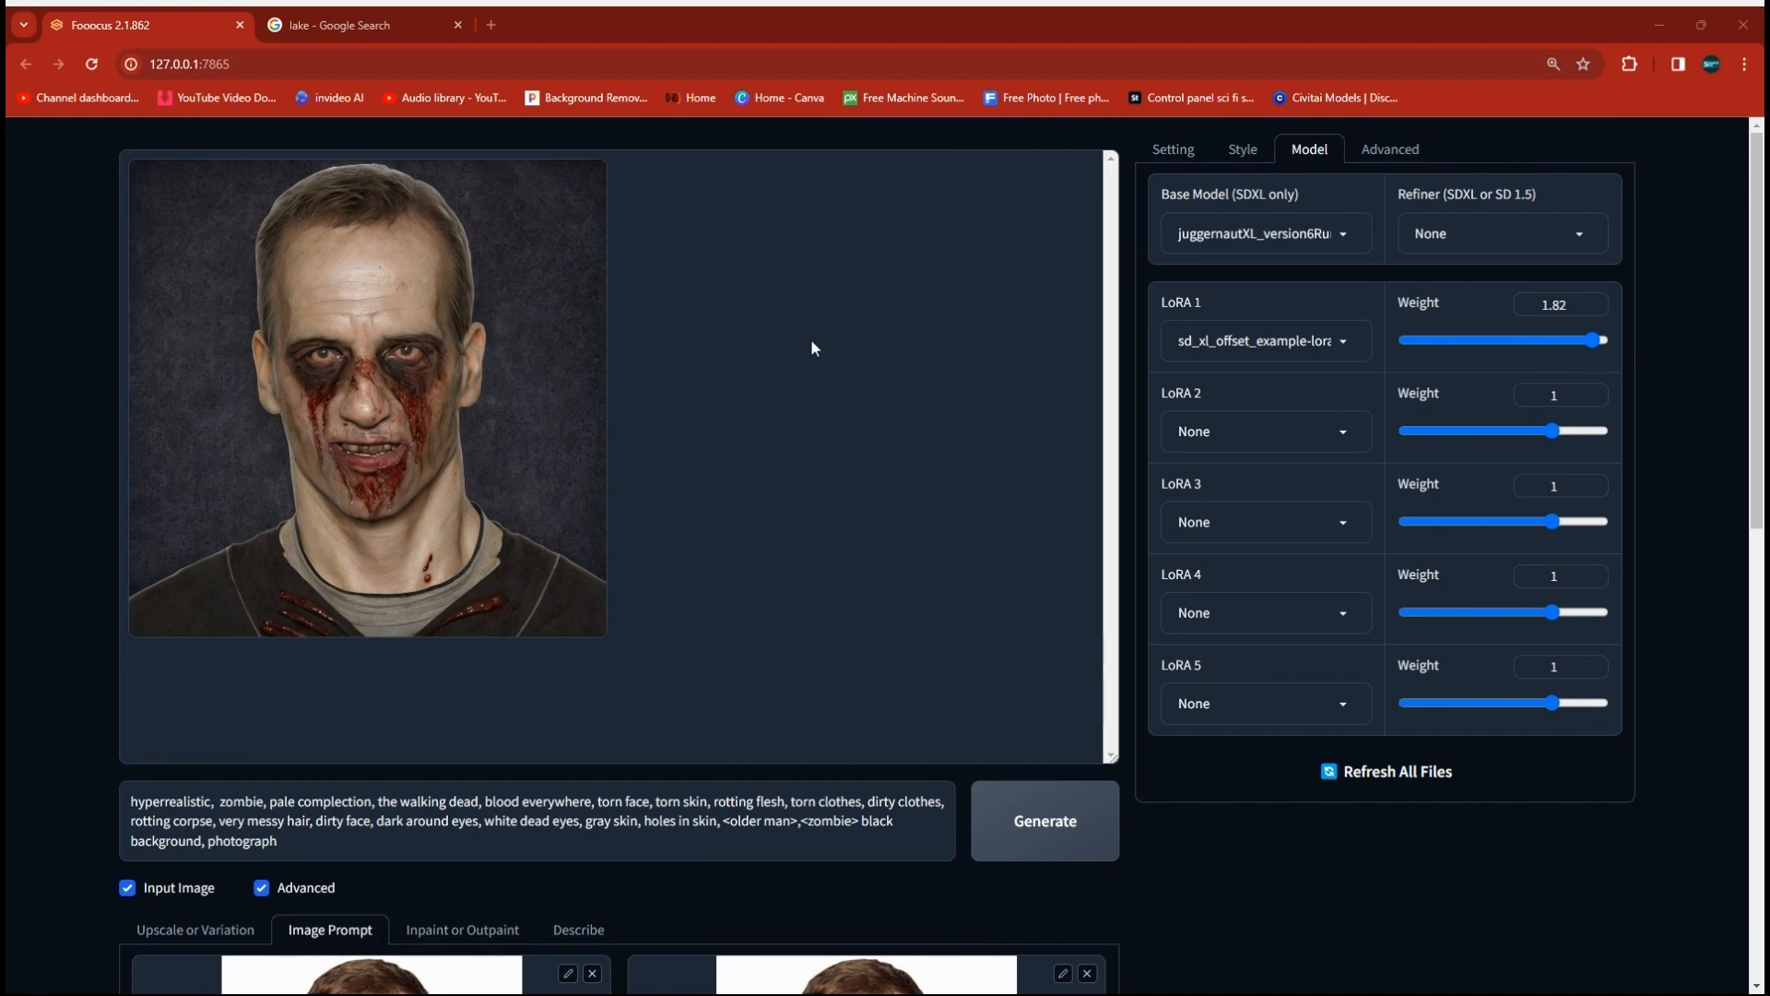
Replace both image prompt pictures with the file 230424-fox-news-tucker-carlson-jm-1141-3acd35 from the builds folder
{"action": "scroll", "coordinate": [1001, 796], "scroll_direction": "down", "scroll_amount": 4}
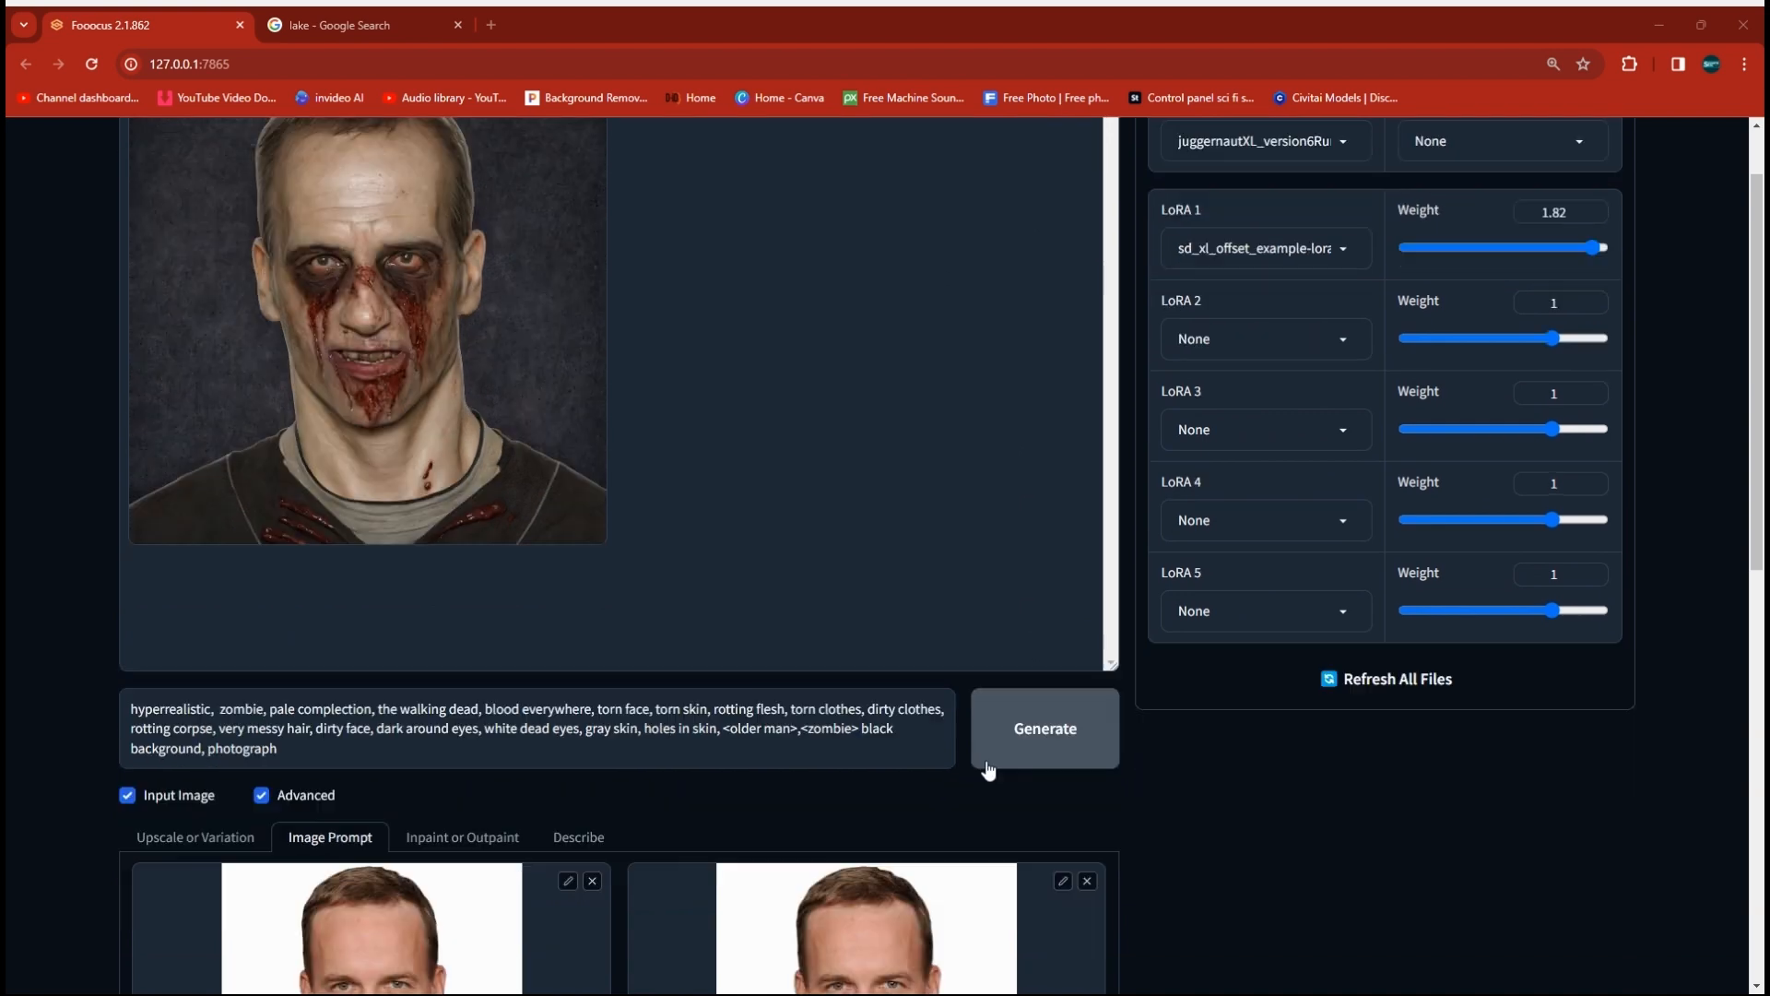
{"action": "left_click", "coordinate": [592, 607]}
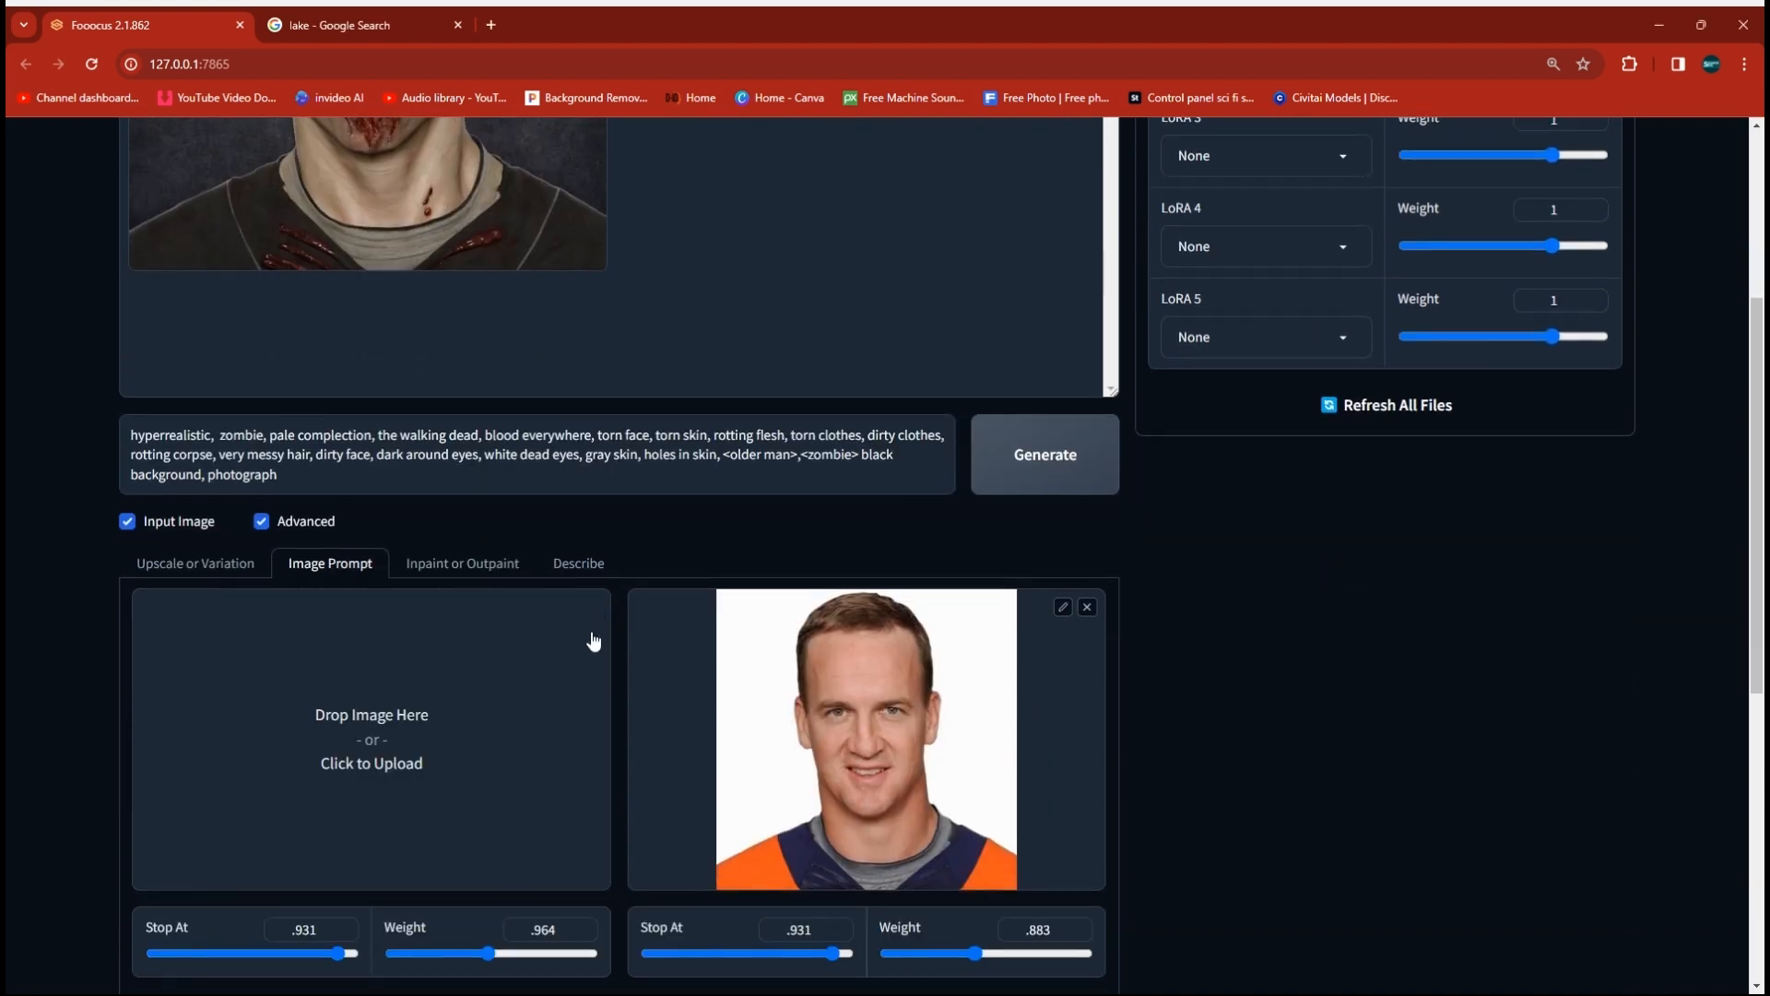
{"action": "left_click", "coordinate": [356, 752]}
{"action": "scroll", "coordinate": [991, 401], "scroll_direction": "down", "scroll_amount": 10}
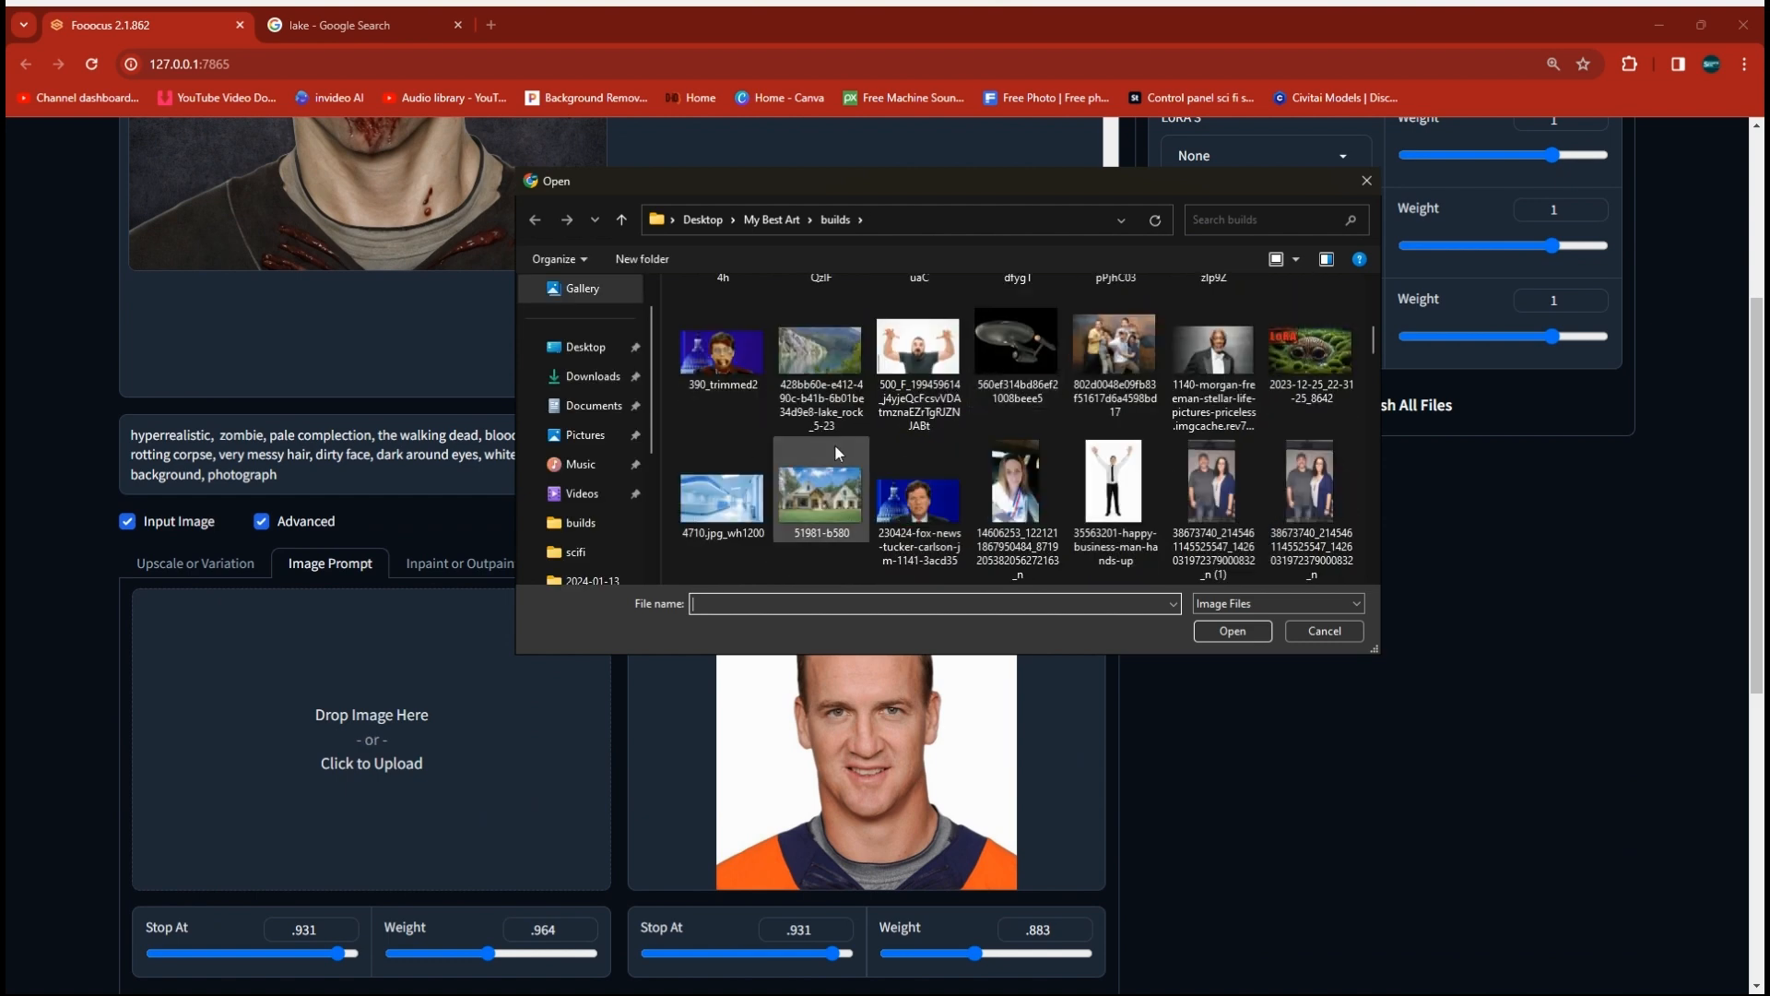
{"action": "double_click", "coordinate": [927, 505]}
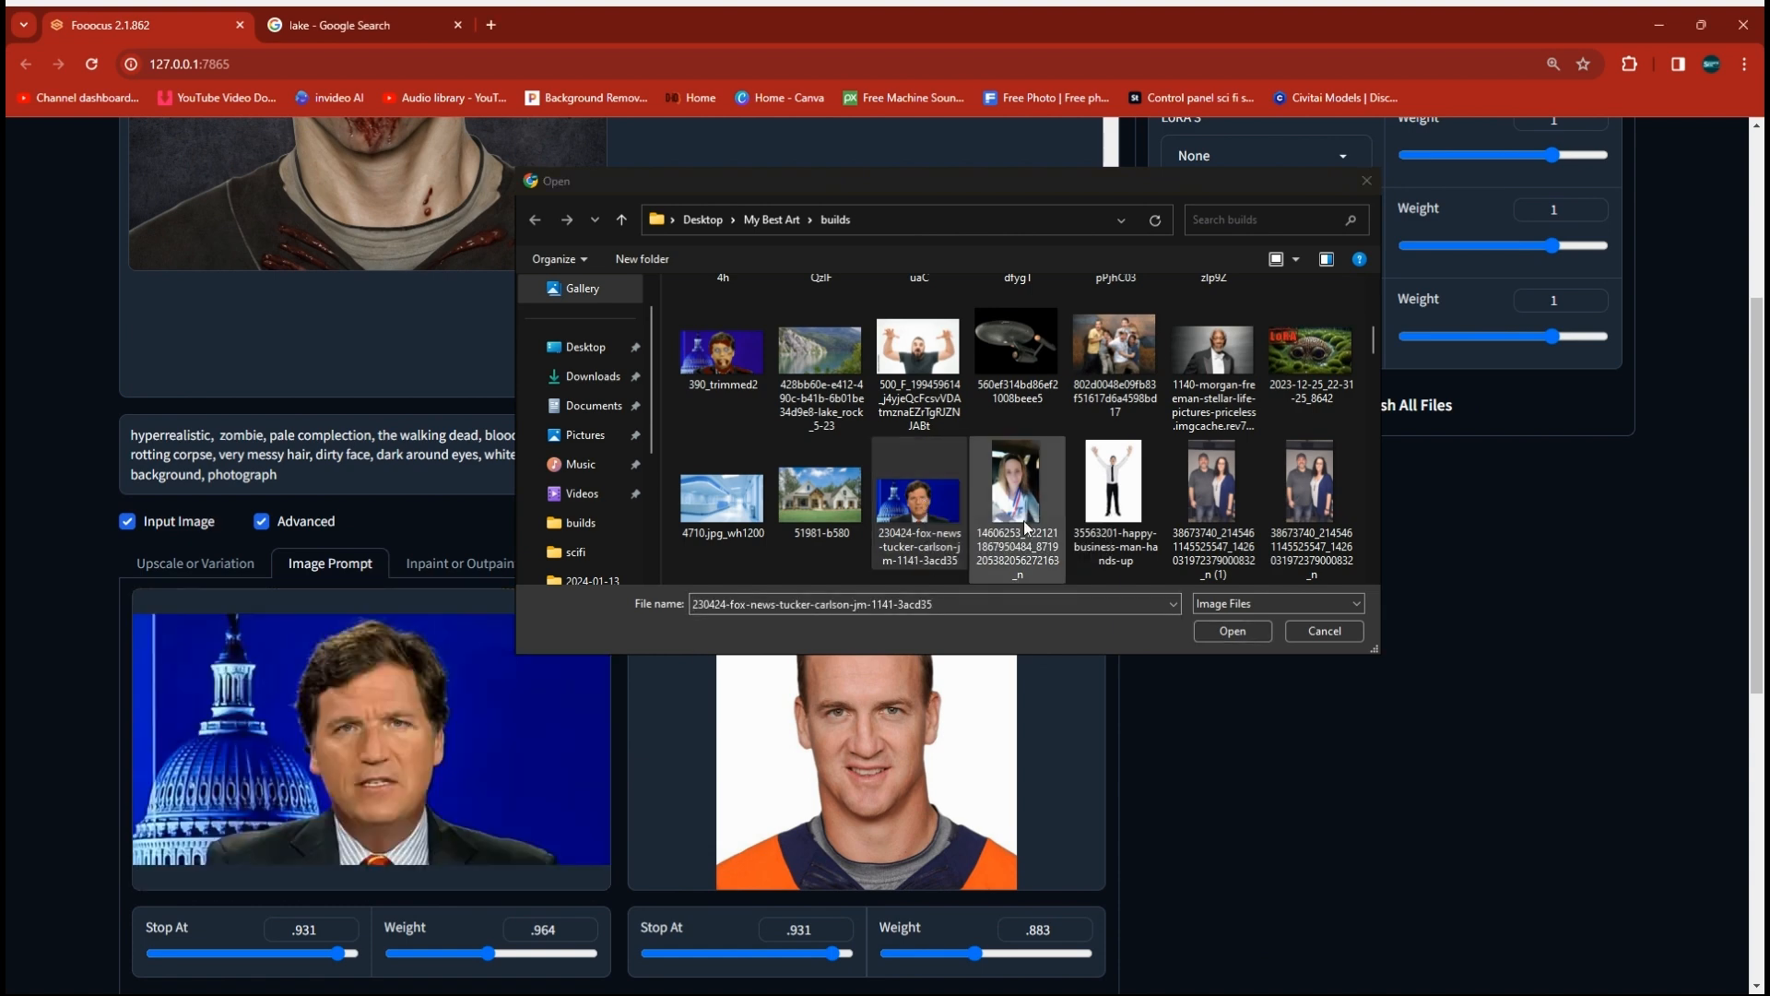
{"action": "left_click_drag", "start_coordinate": [919, 505], "coordinate": [959, 725]}
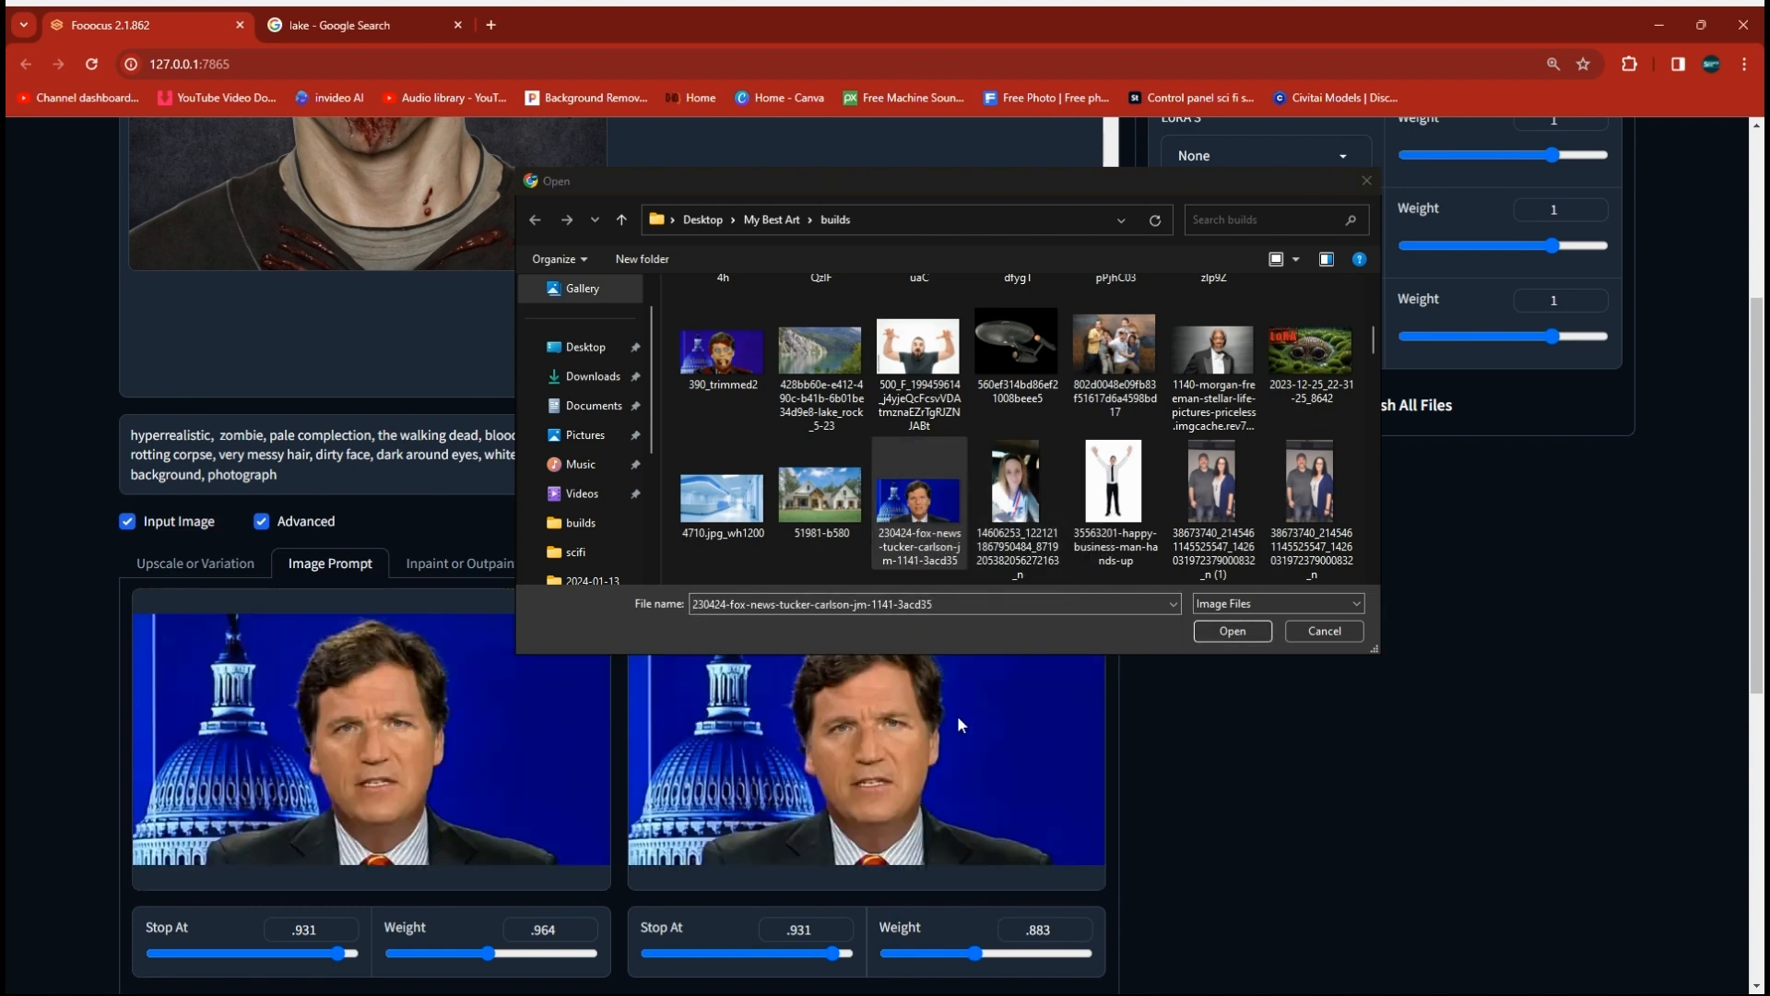
{"action": "left_click", "coordinate": [1325, 630]}
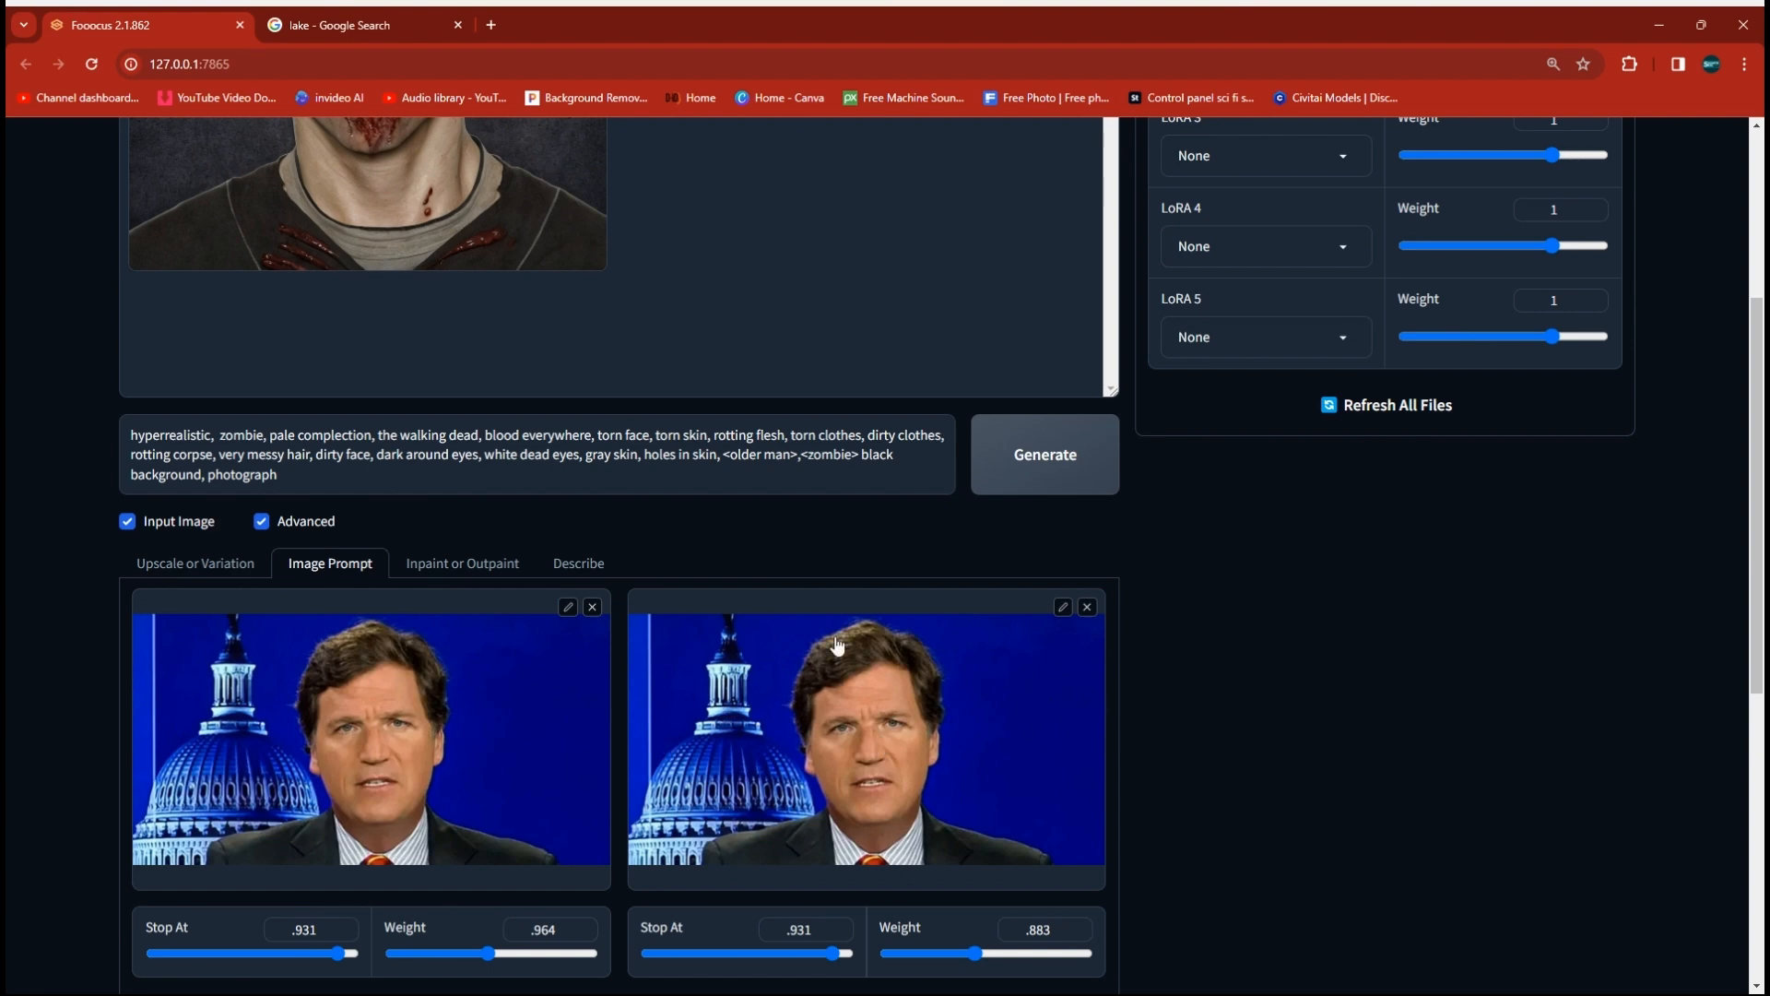
Generate a zombie version of the news presenter portrait with the existing prompt
{"action": "scroll", "coordinate": [998, 651], "scroll_direction": "up", "scroll_amount": 3}
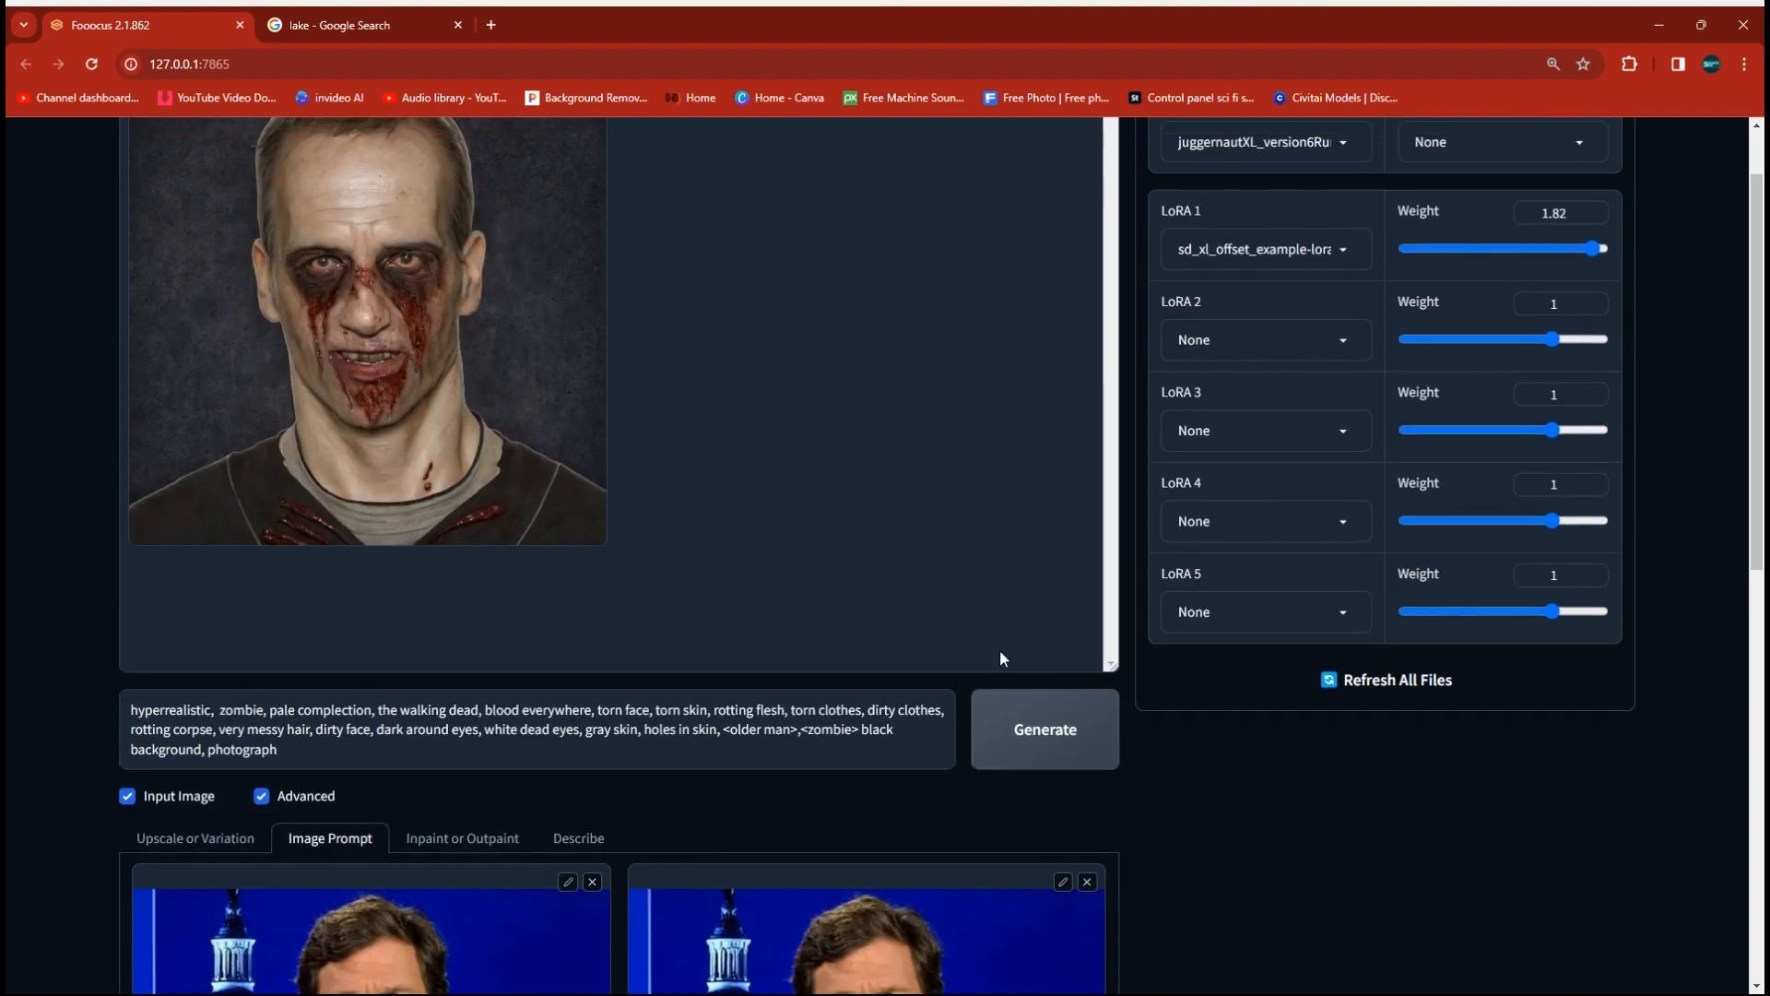
{"action": "left_click", "coordinate": [1027, 742]}
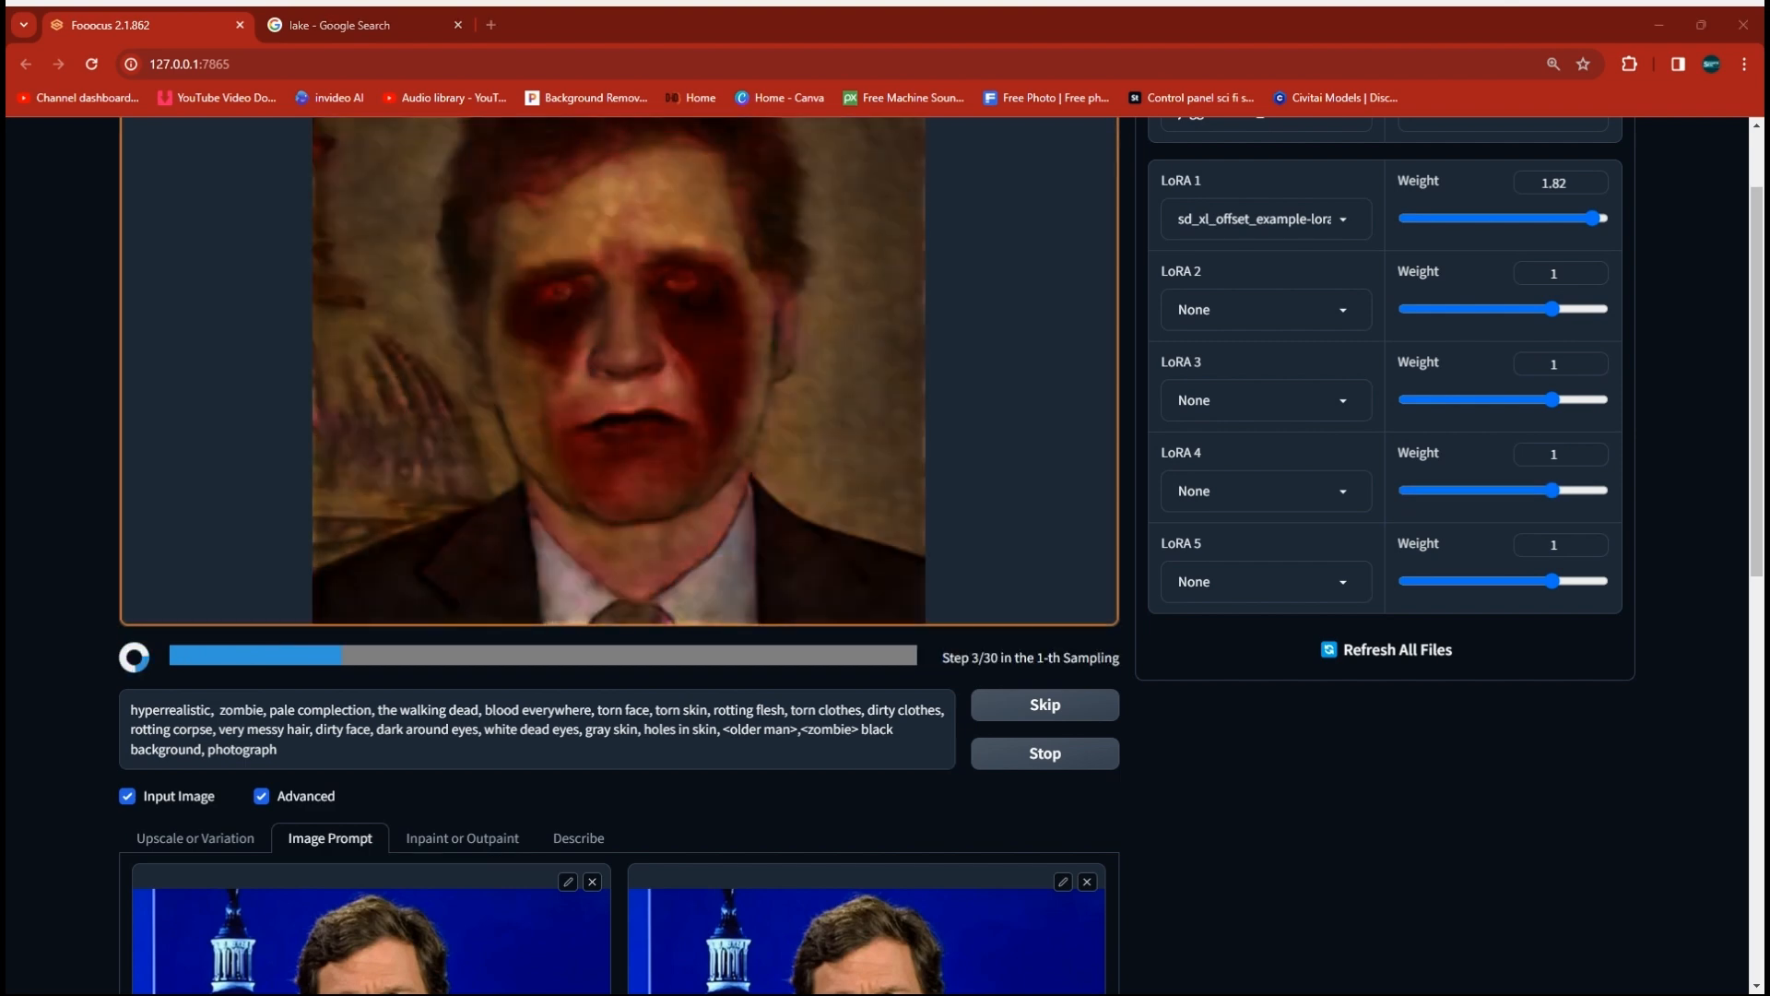
{"action": "scroll", "coordinate": [832, 473], "scroll_direction": "up", "scroll_amount": 1}
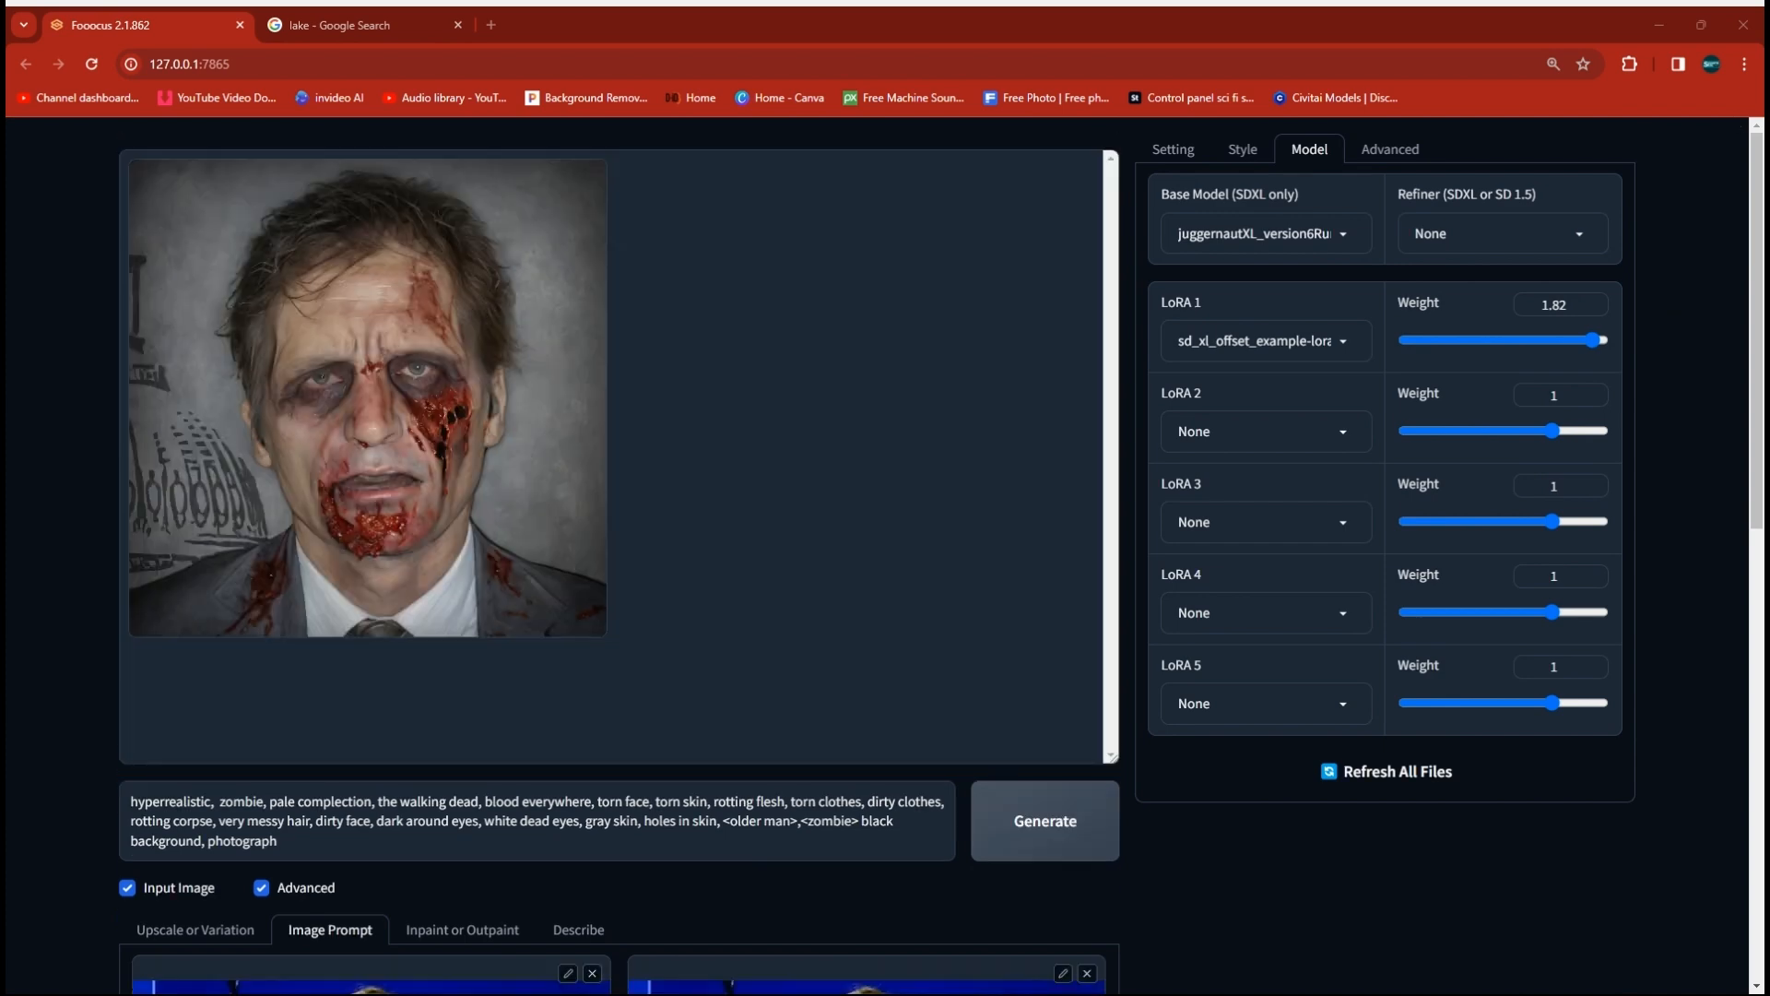
Compare the generated news presenter zombie with its source pictures and enlarge the result to full view
{"action": "scroll", "coordinate": [424, 483], "scroll_direction": "down", "scroll_amount": 4}
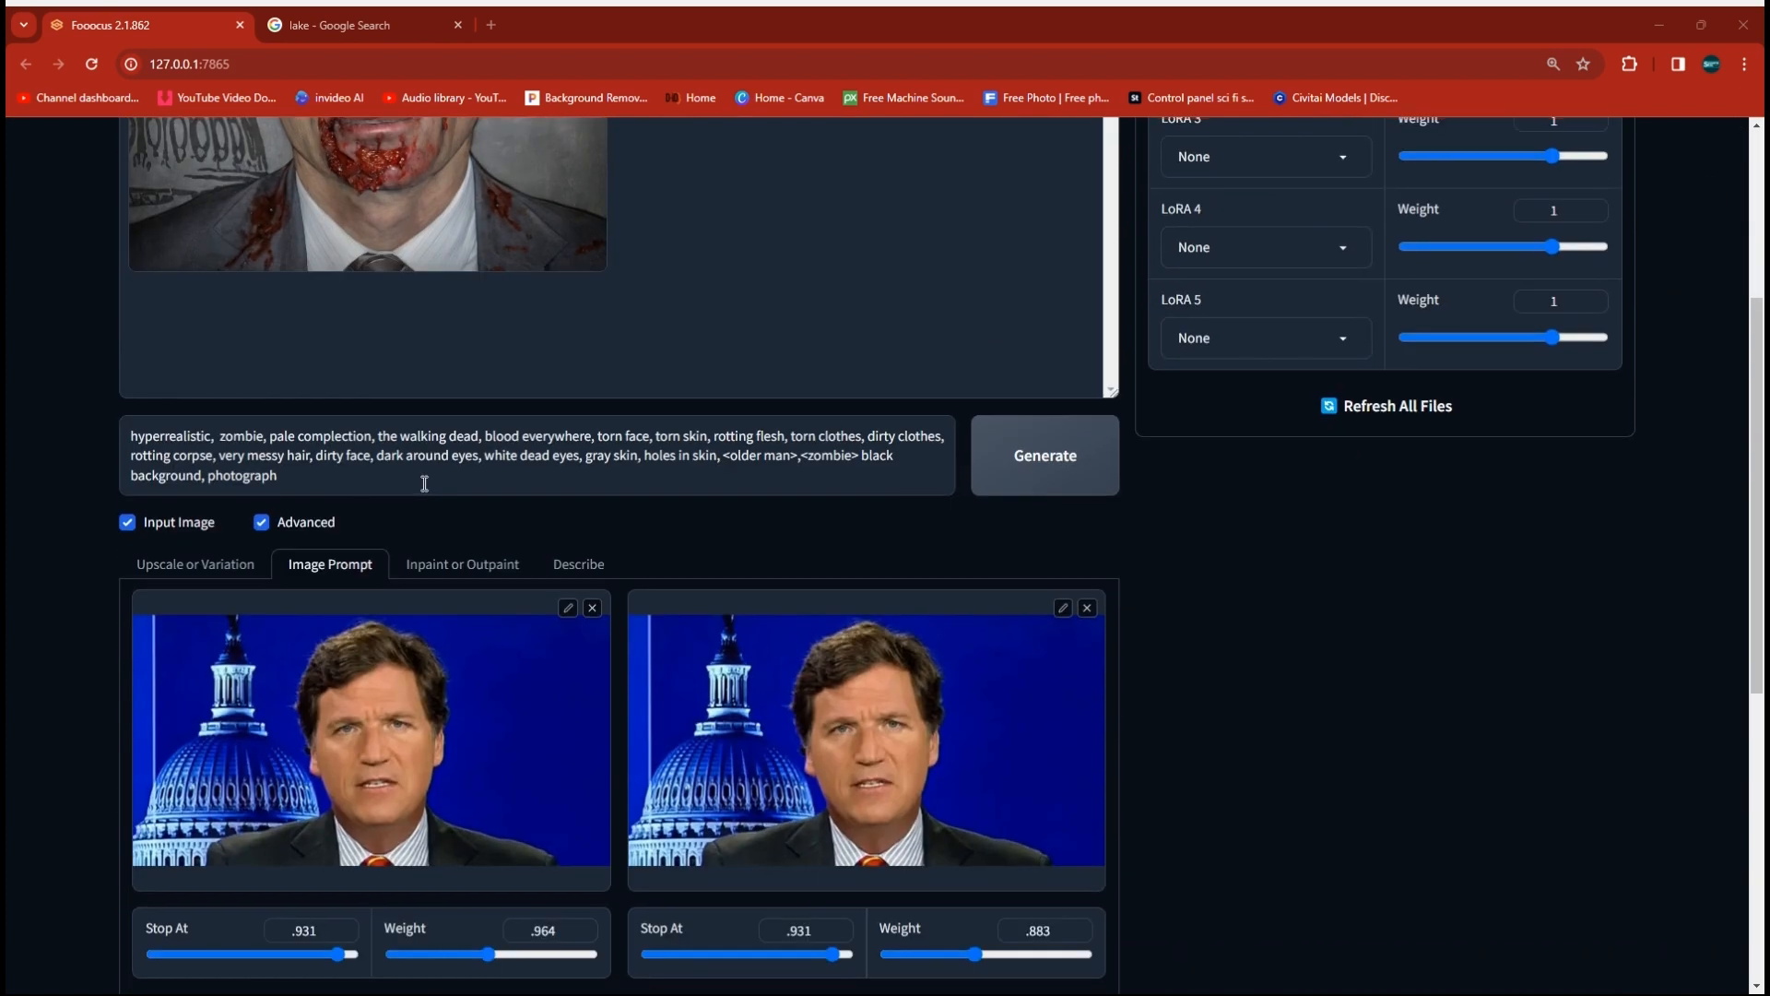
{"action": "scroll", "coordinate": [424, 483], "scroll_direction": "up", "scroll_amount": 3}
{"action": "scroll", "coordinate": [424, 483], "scroll_direction": "down", "scroll_amount": 2}
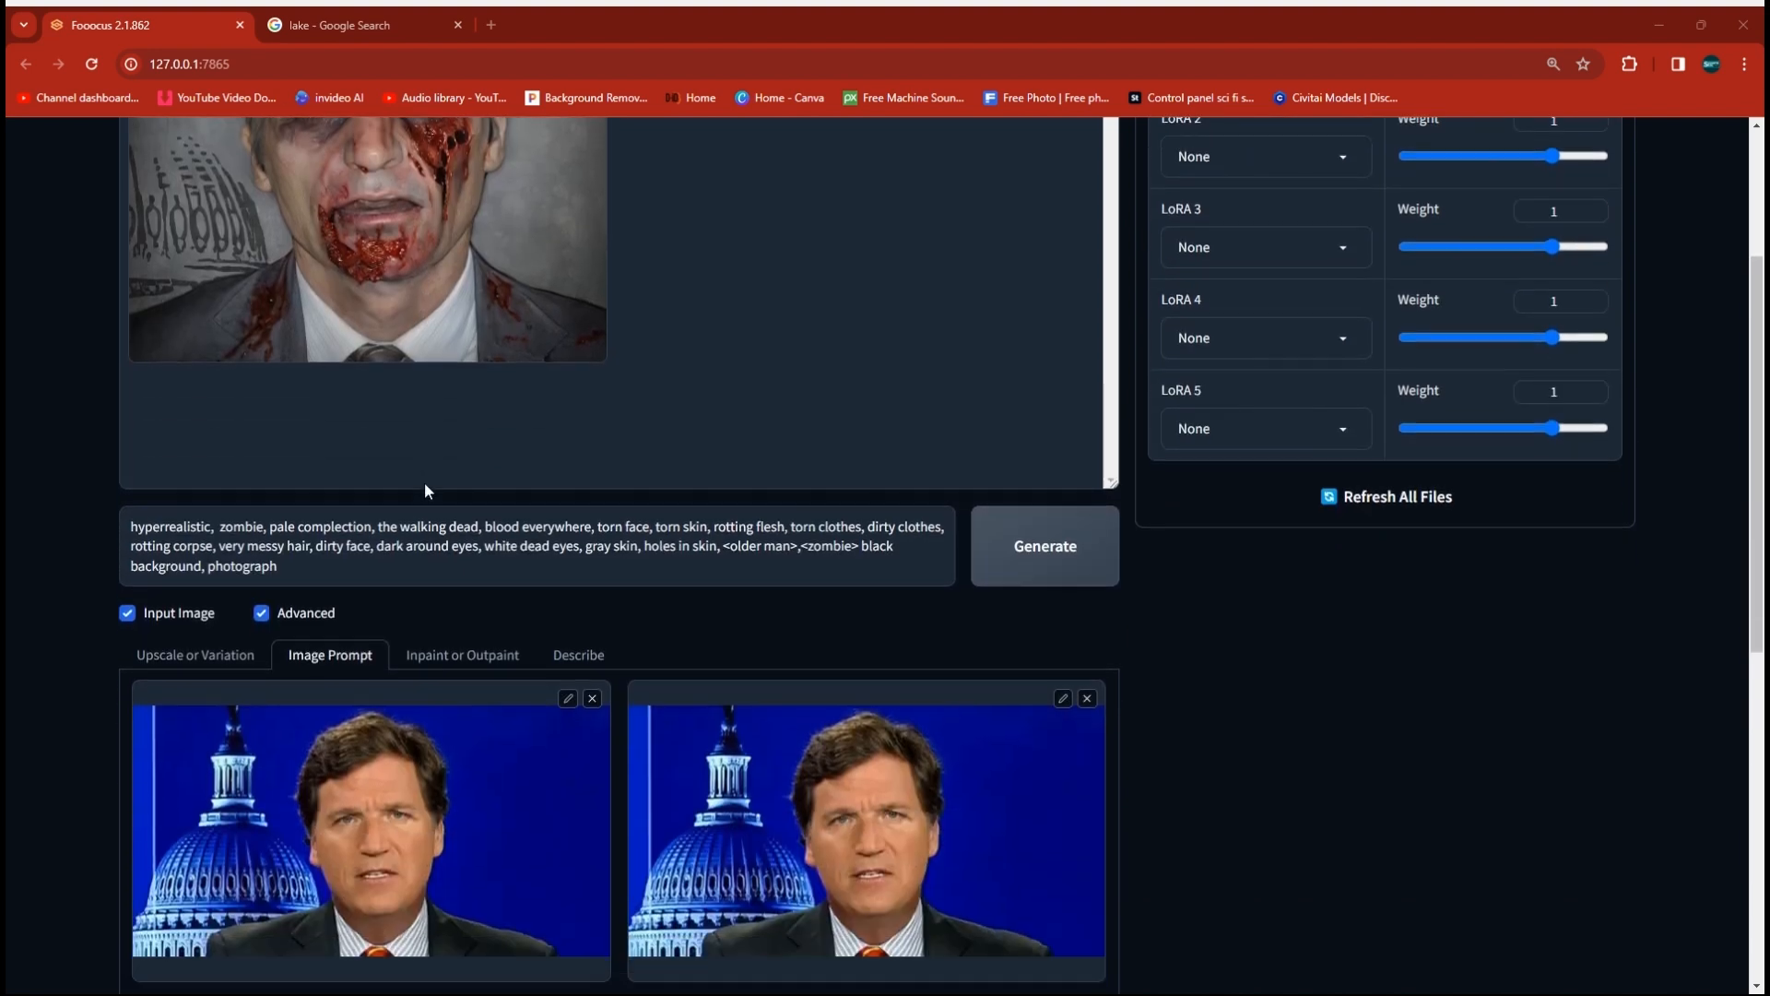
{"action": "scroll", "coordinate": [424, 483], "scroll_direction": "up", "scroll_amount": 2}
{"action": "scroll", "coordinate": [429, 491], "scroll_direction": "up", "scroll_amount": 1}
{"action": "left_click", "coordinate": [447, 398]}
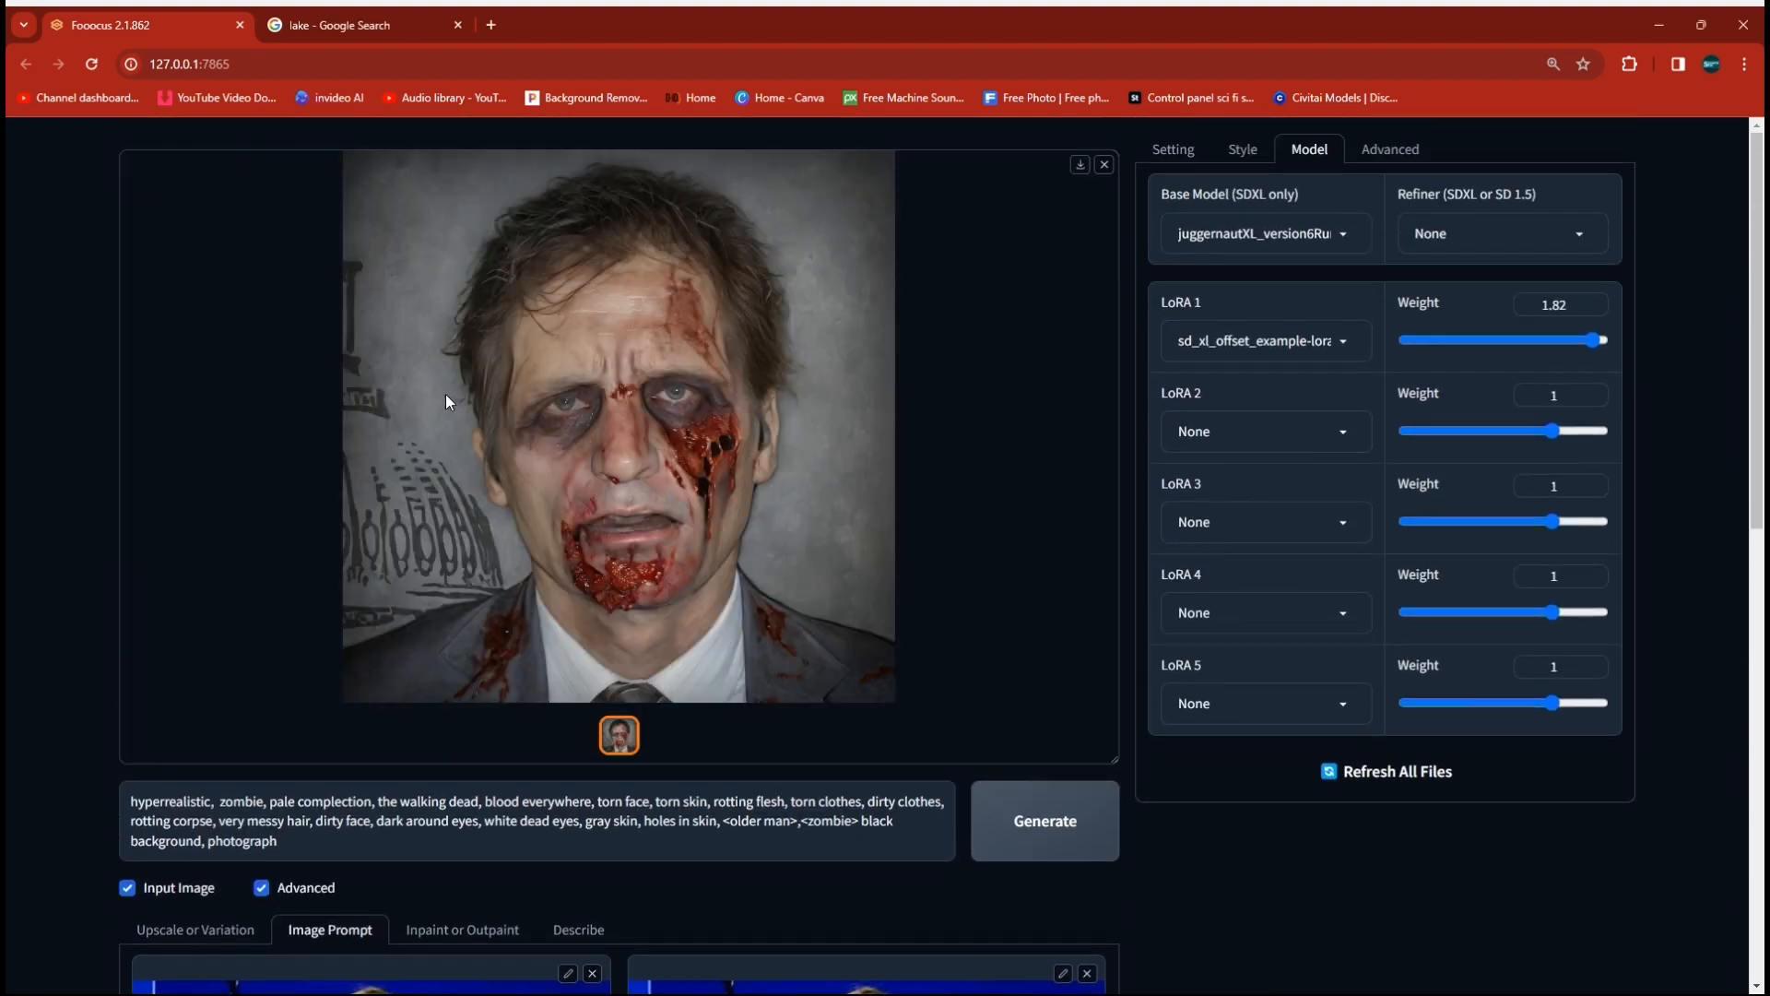
{"action": "left_click", "coordinate": [609, 437]}
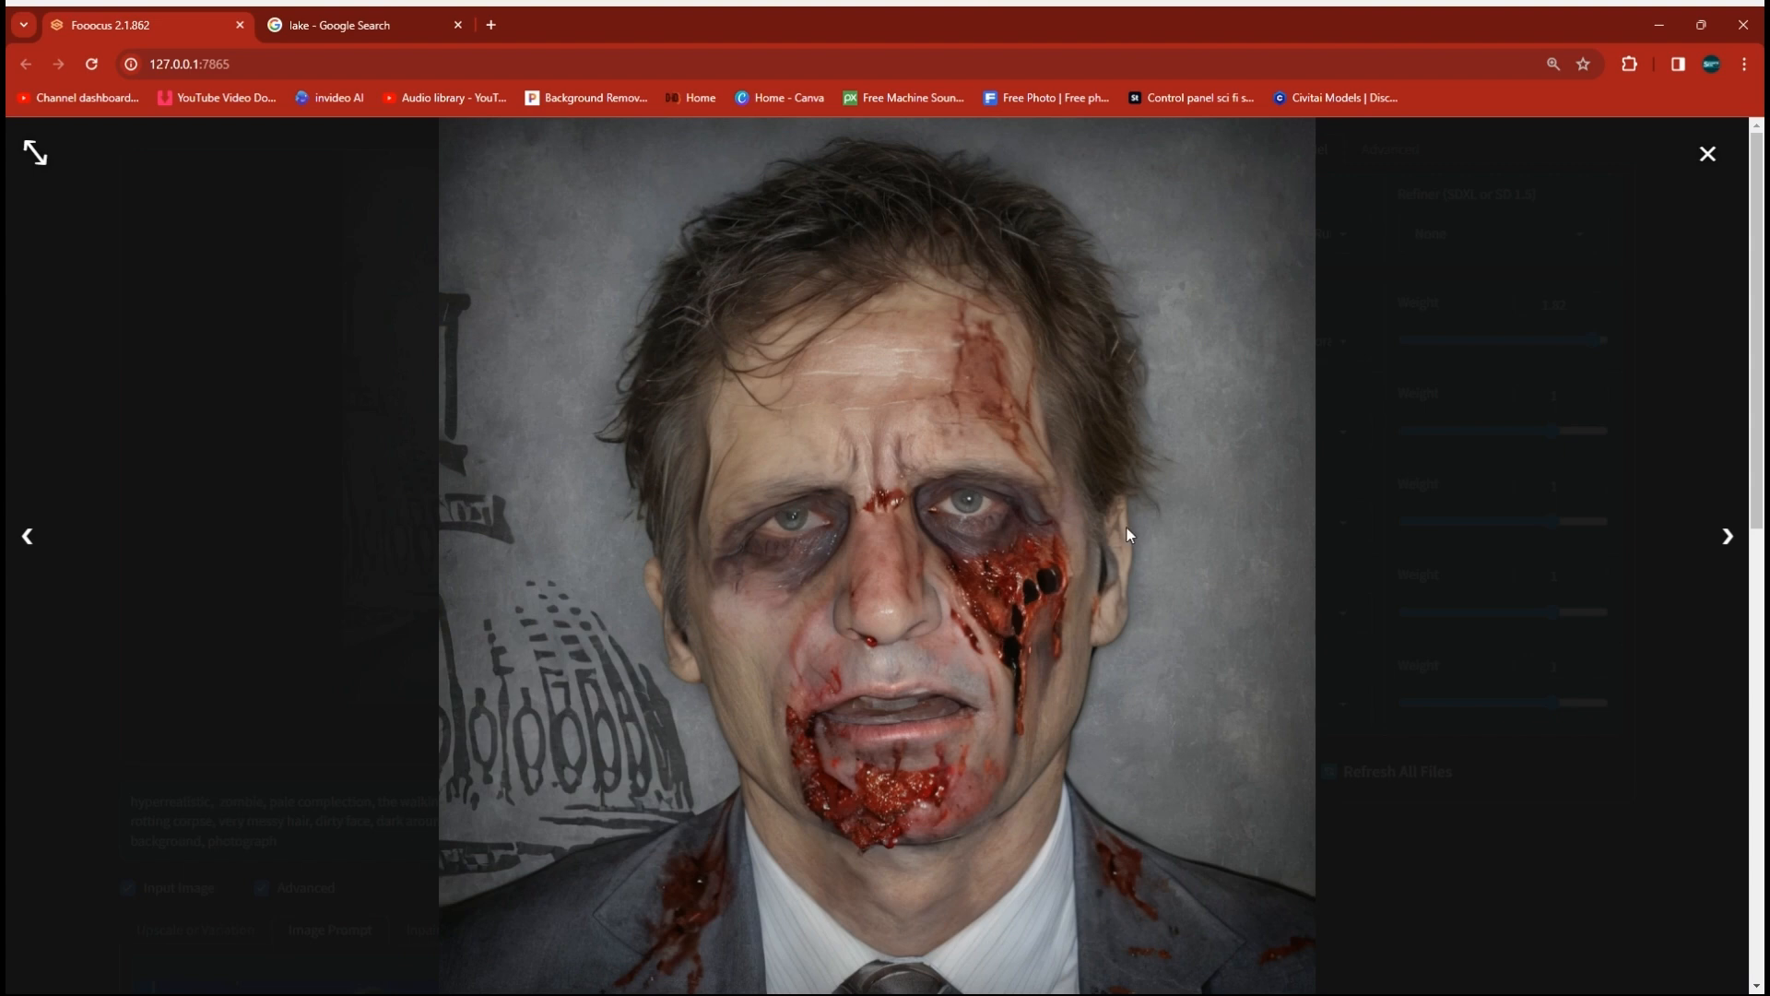
Upscale the generated news presenter zombie with the Upscale (1.5x) option
{"action": "left_click", "coordinate": [1707, 153]}
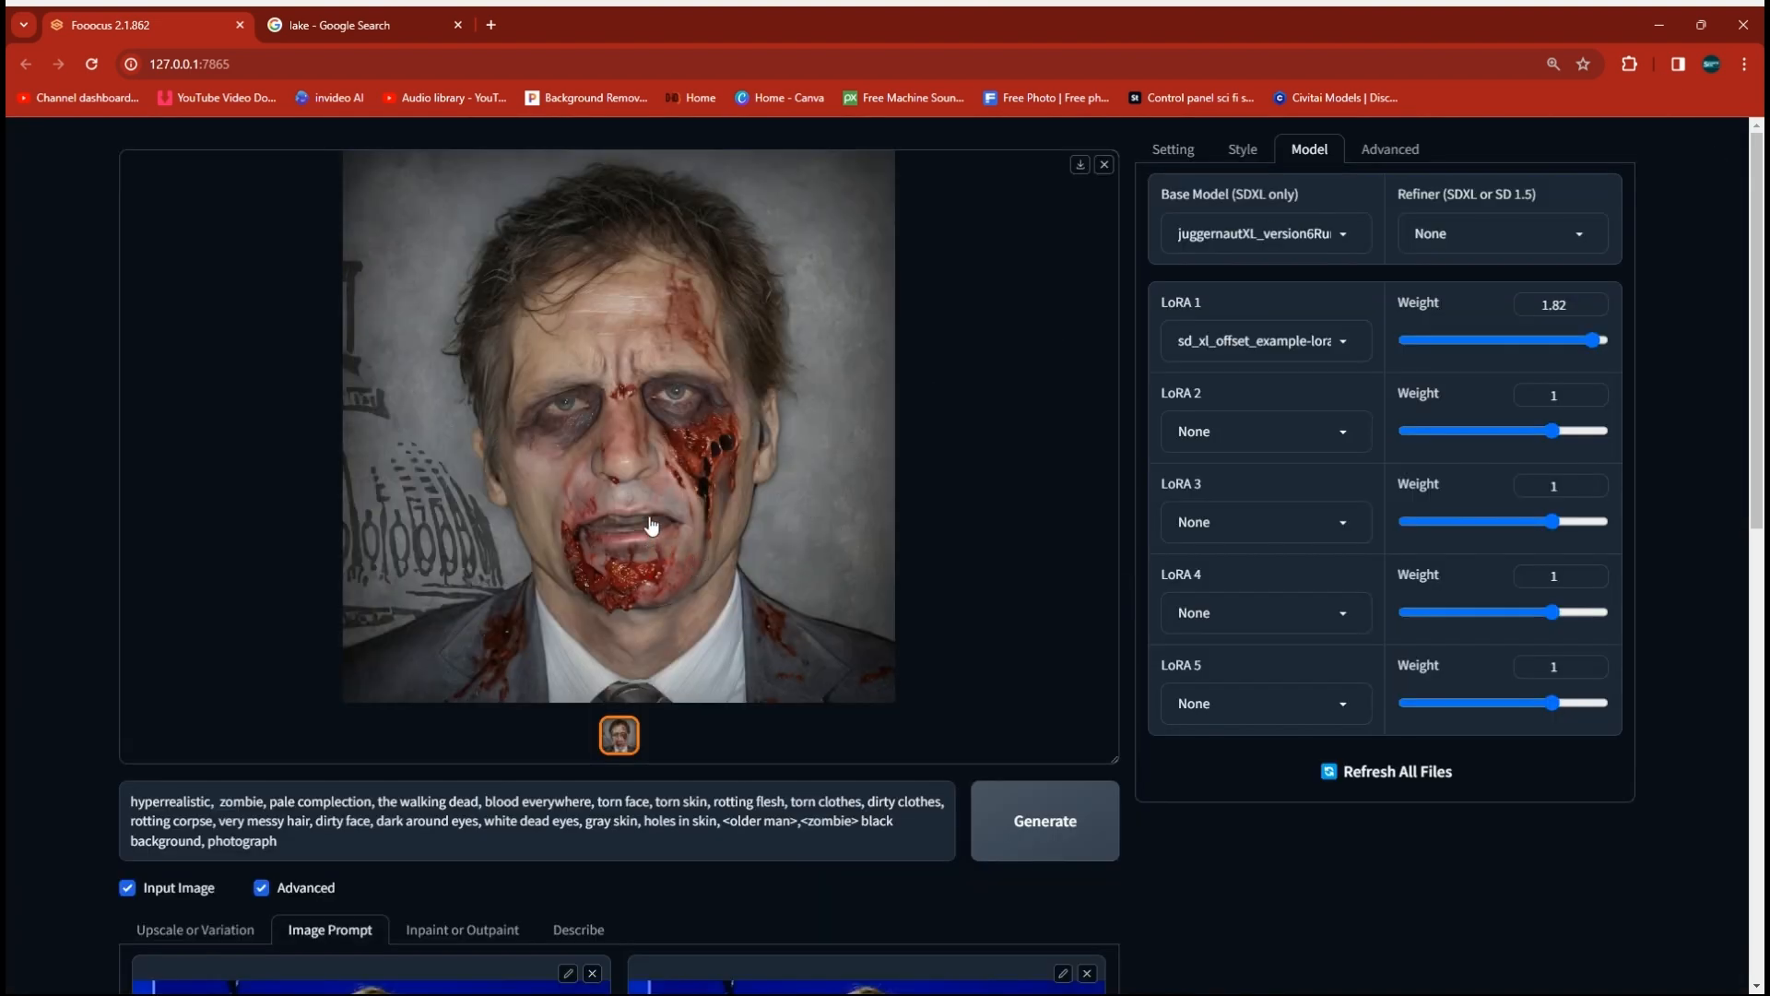
{"action": "scroll", "coordinate": [670, 554], "scroll_direction": "down", "scroll_amount": 3}
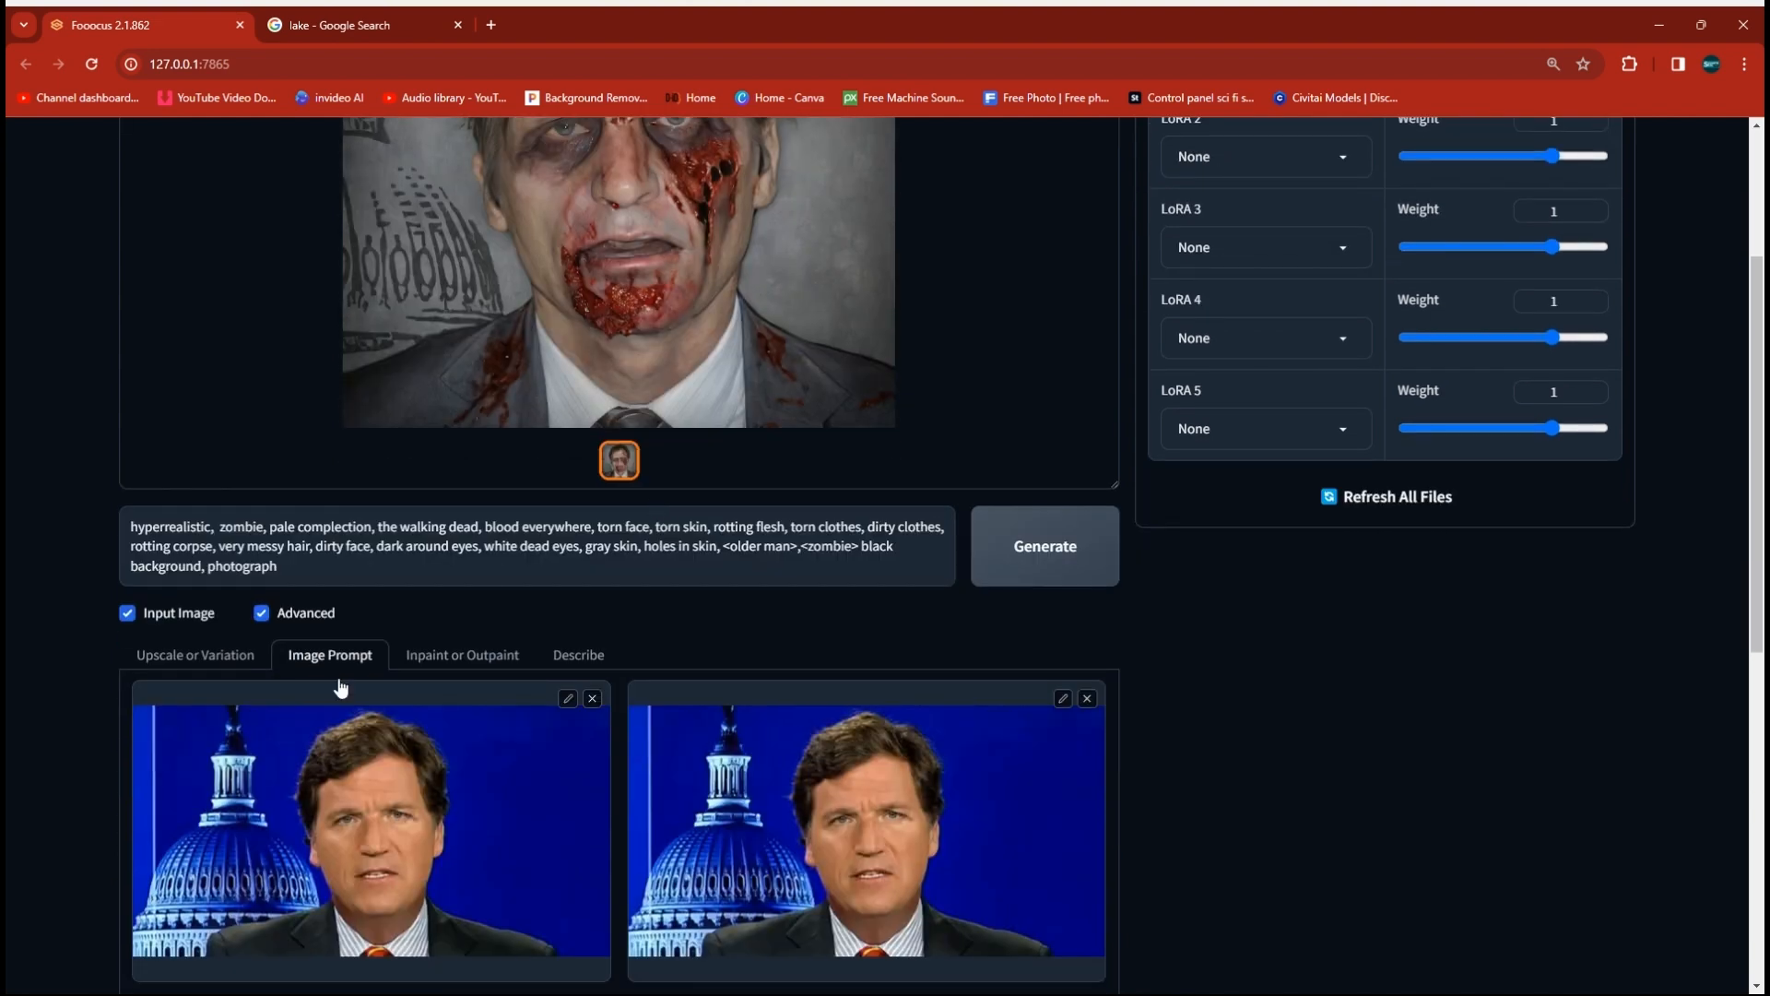
{"action": "left_click", "coordinate": [200, 656]}
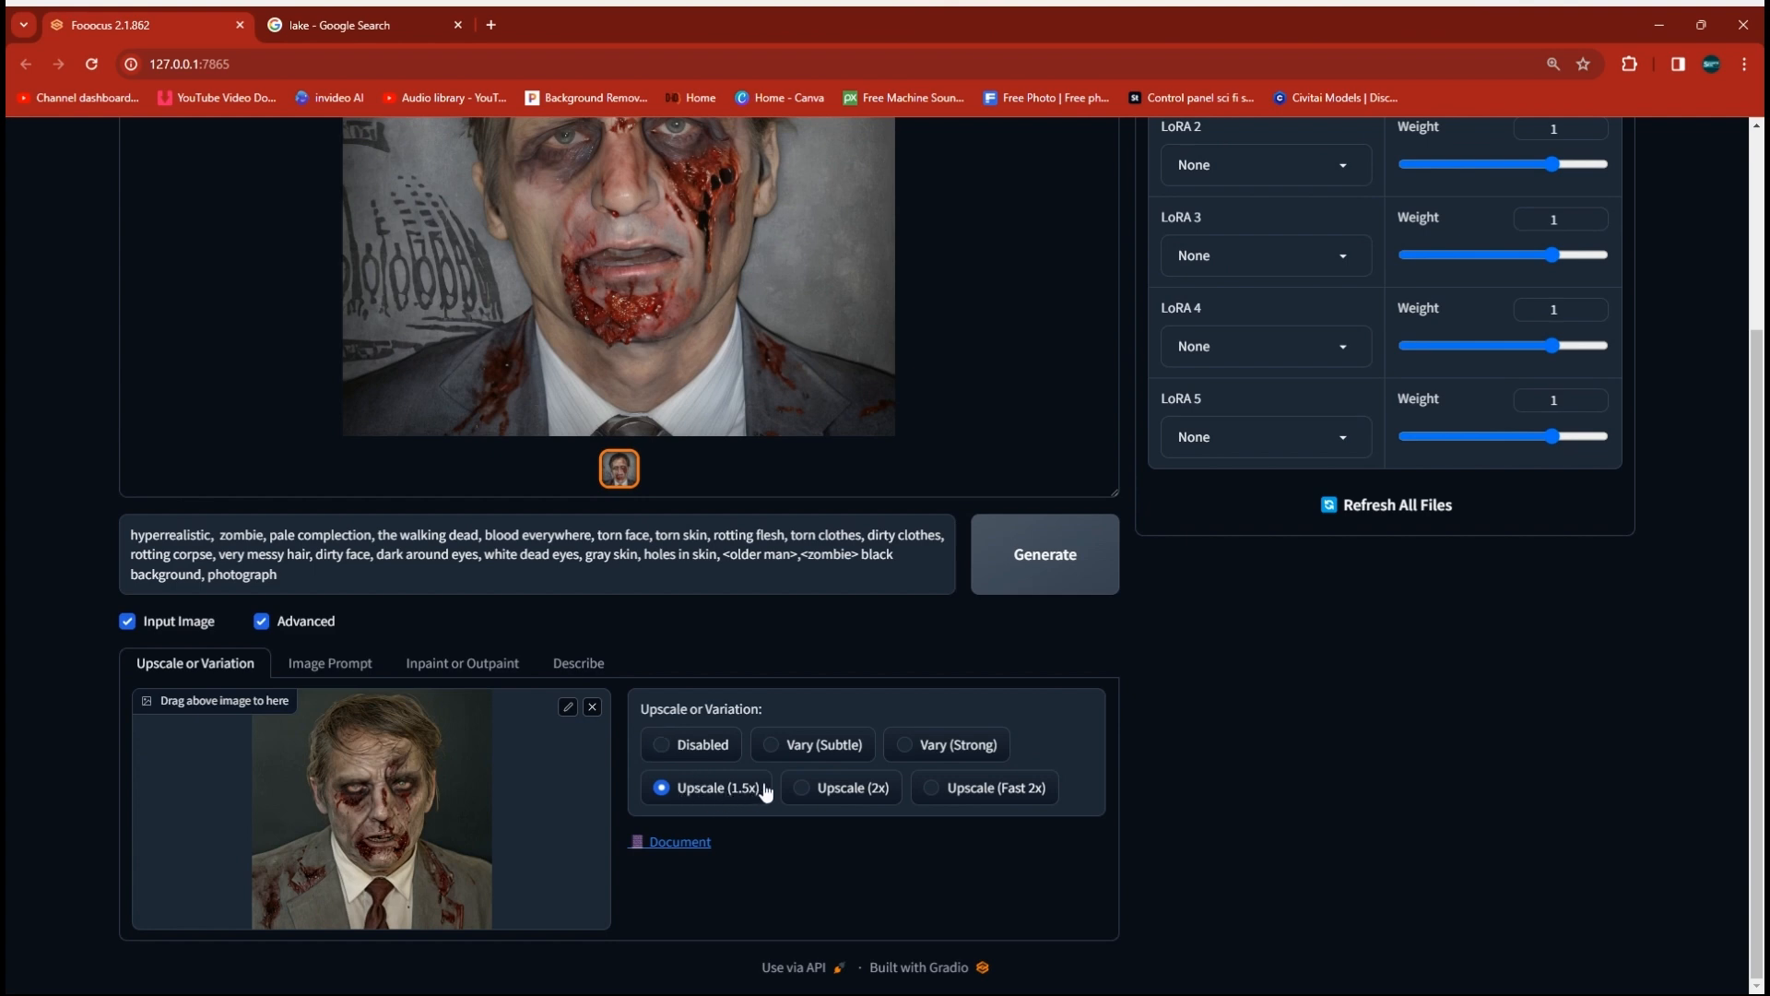
{"action": "left_click_drag", "start_coordinate": [651, 276], "coordinate": [427, 845]}
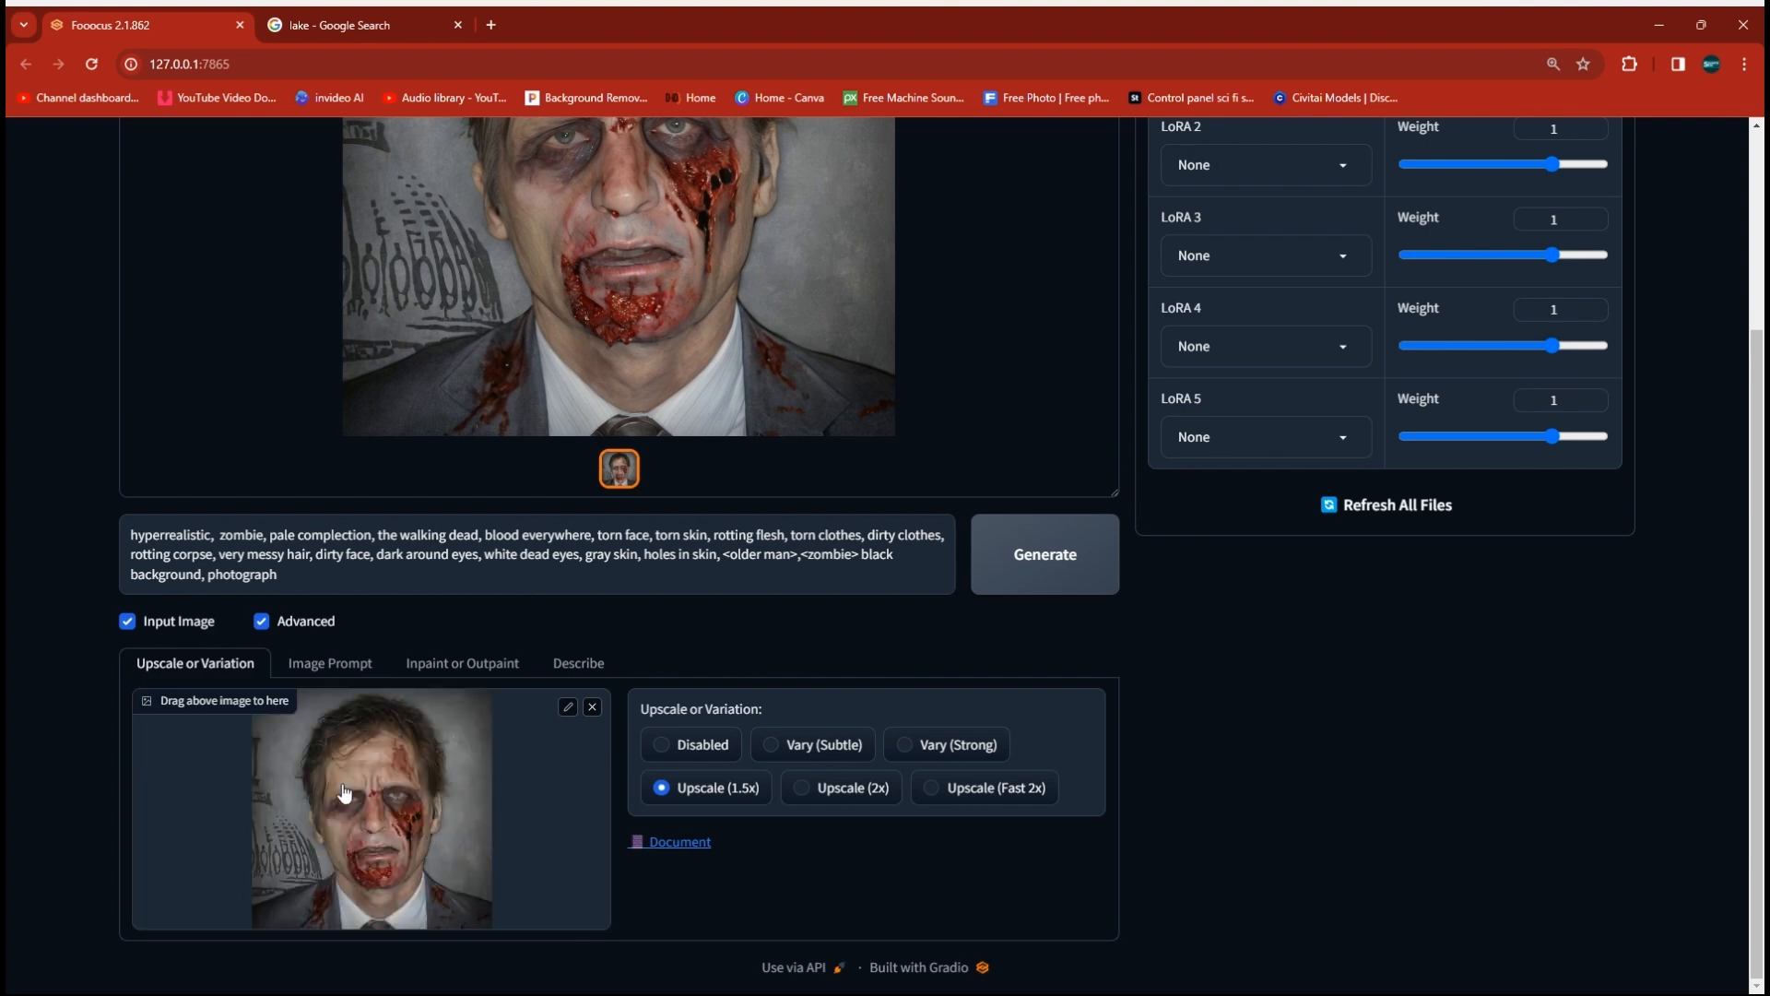
{"action": "left_click", "coordinate": [1045, 556]}
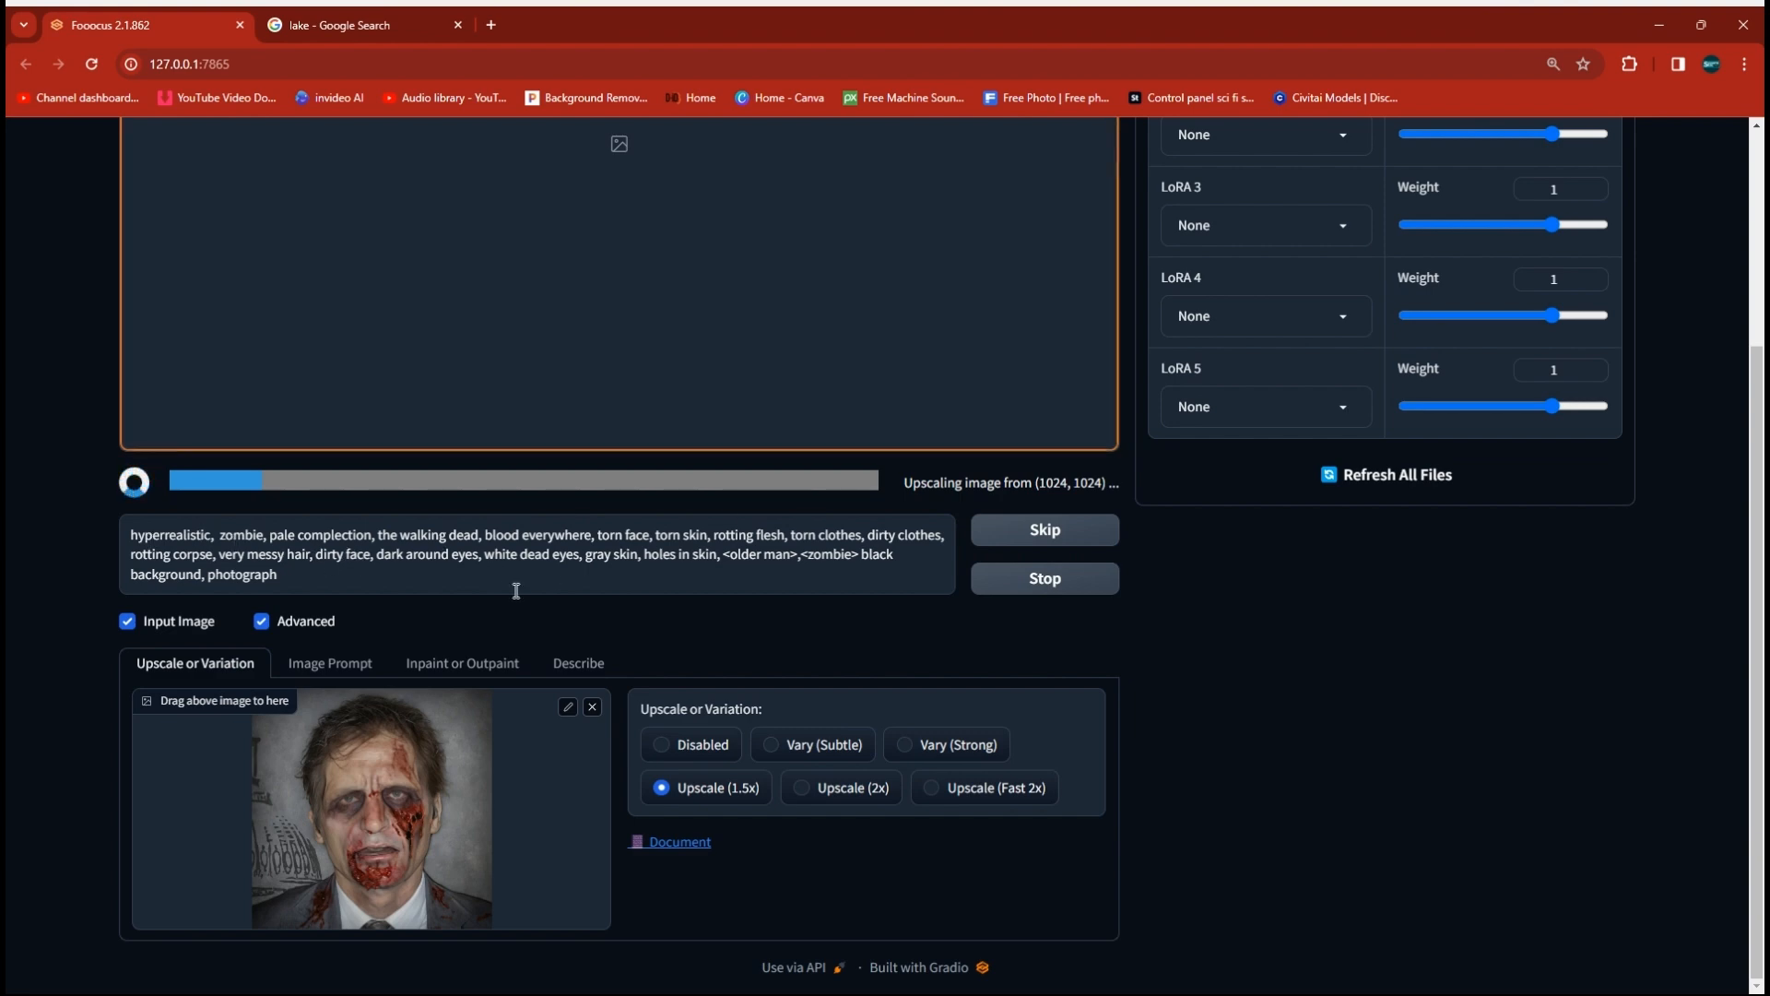
Examine the upscaled news presenter zombie in full view once it has been rendered
{"action": "scroll", "coordinate": [640, 655], "scroll_direction": "up", "scroll_amount": 3}
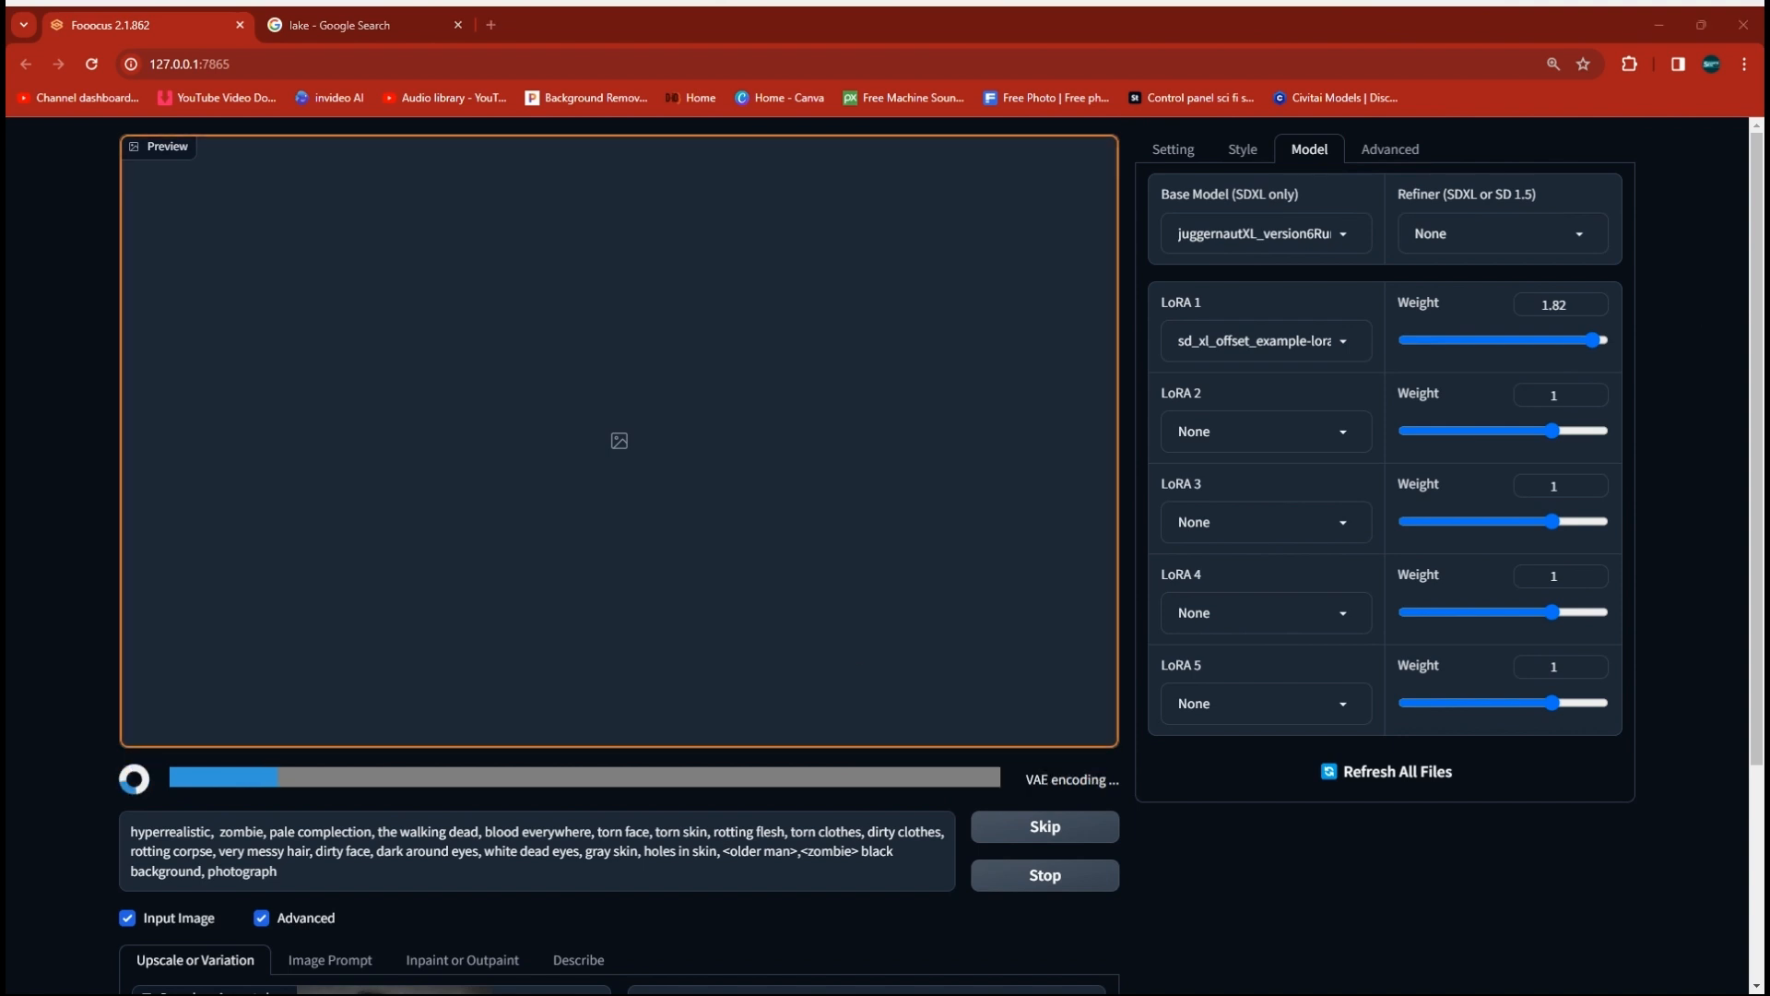
{"action": "scroll", "coordinate": [830, 324], "scroll_direction": "down", "scroll_amount": 2}
{"action": "scroll", "coordinate": [827, 319], "scroll_direction": "up", "scroll_amount": 1}
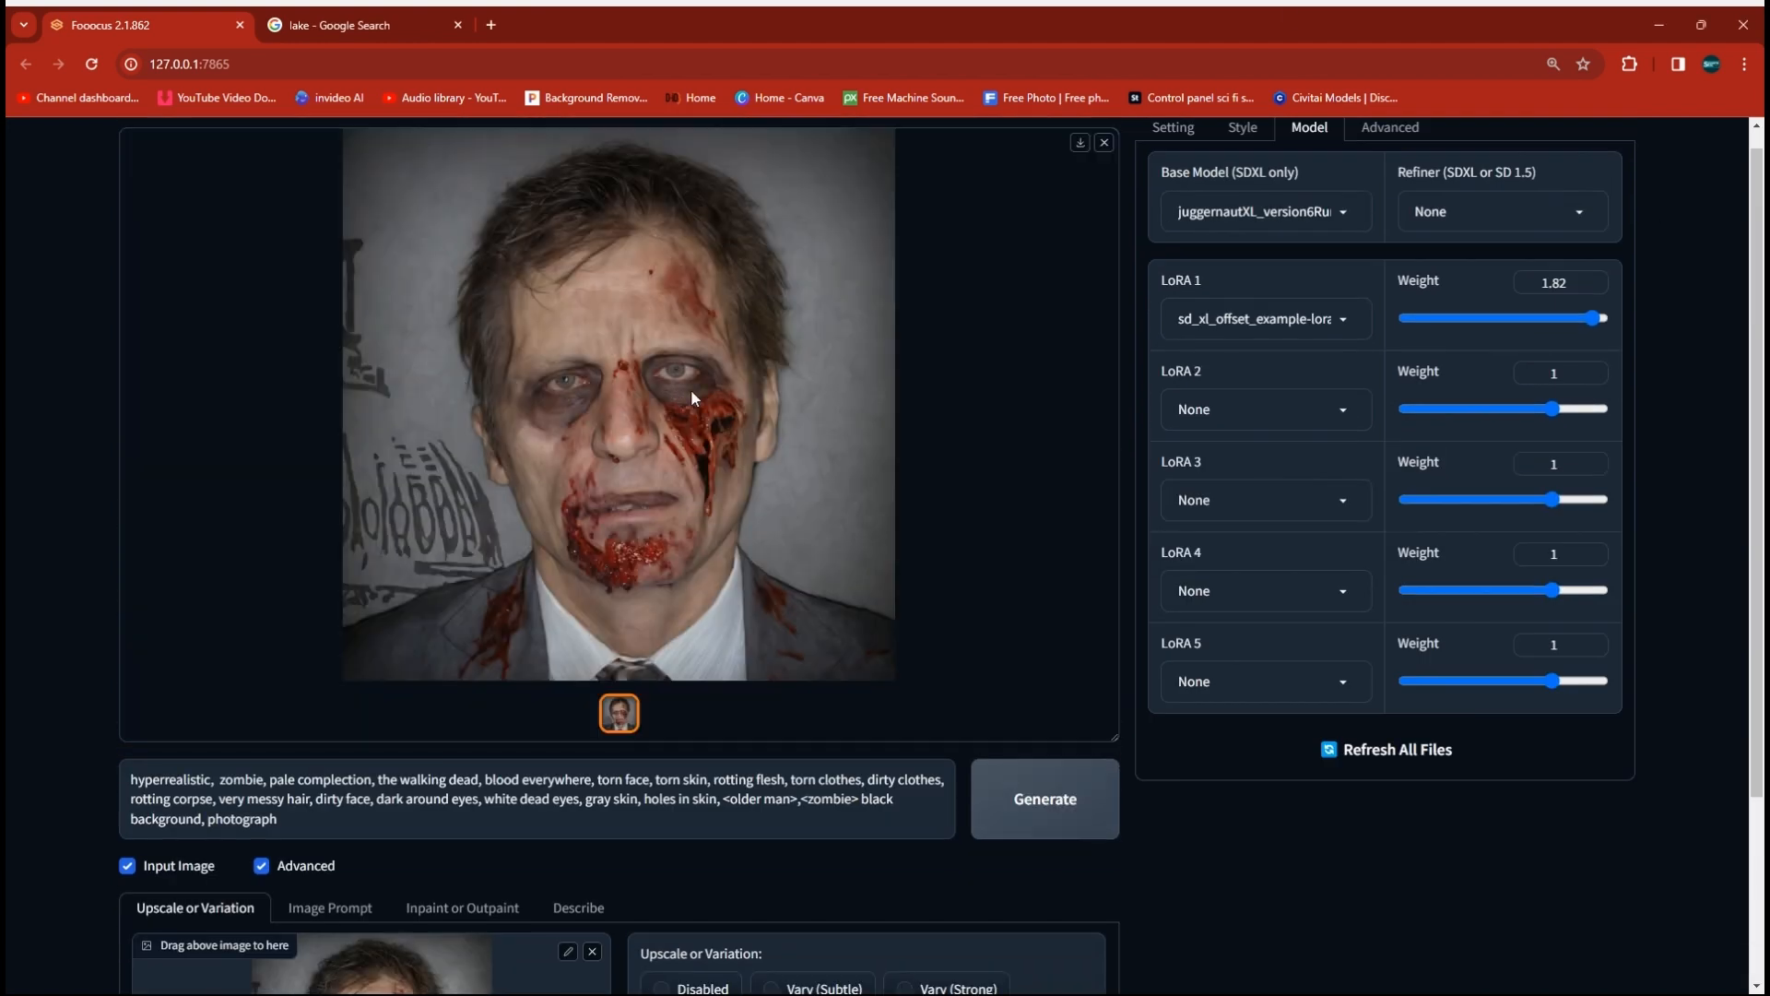
{"action": "left_click", "coordinate": [693, 397]}
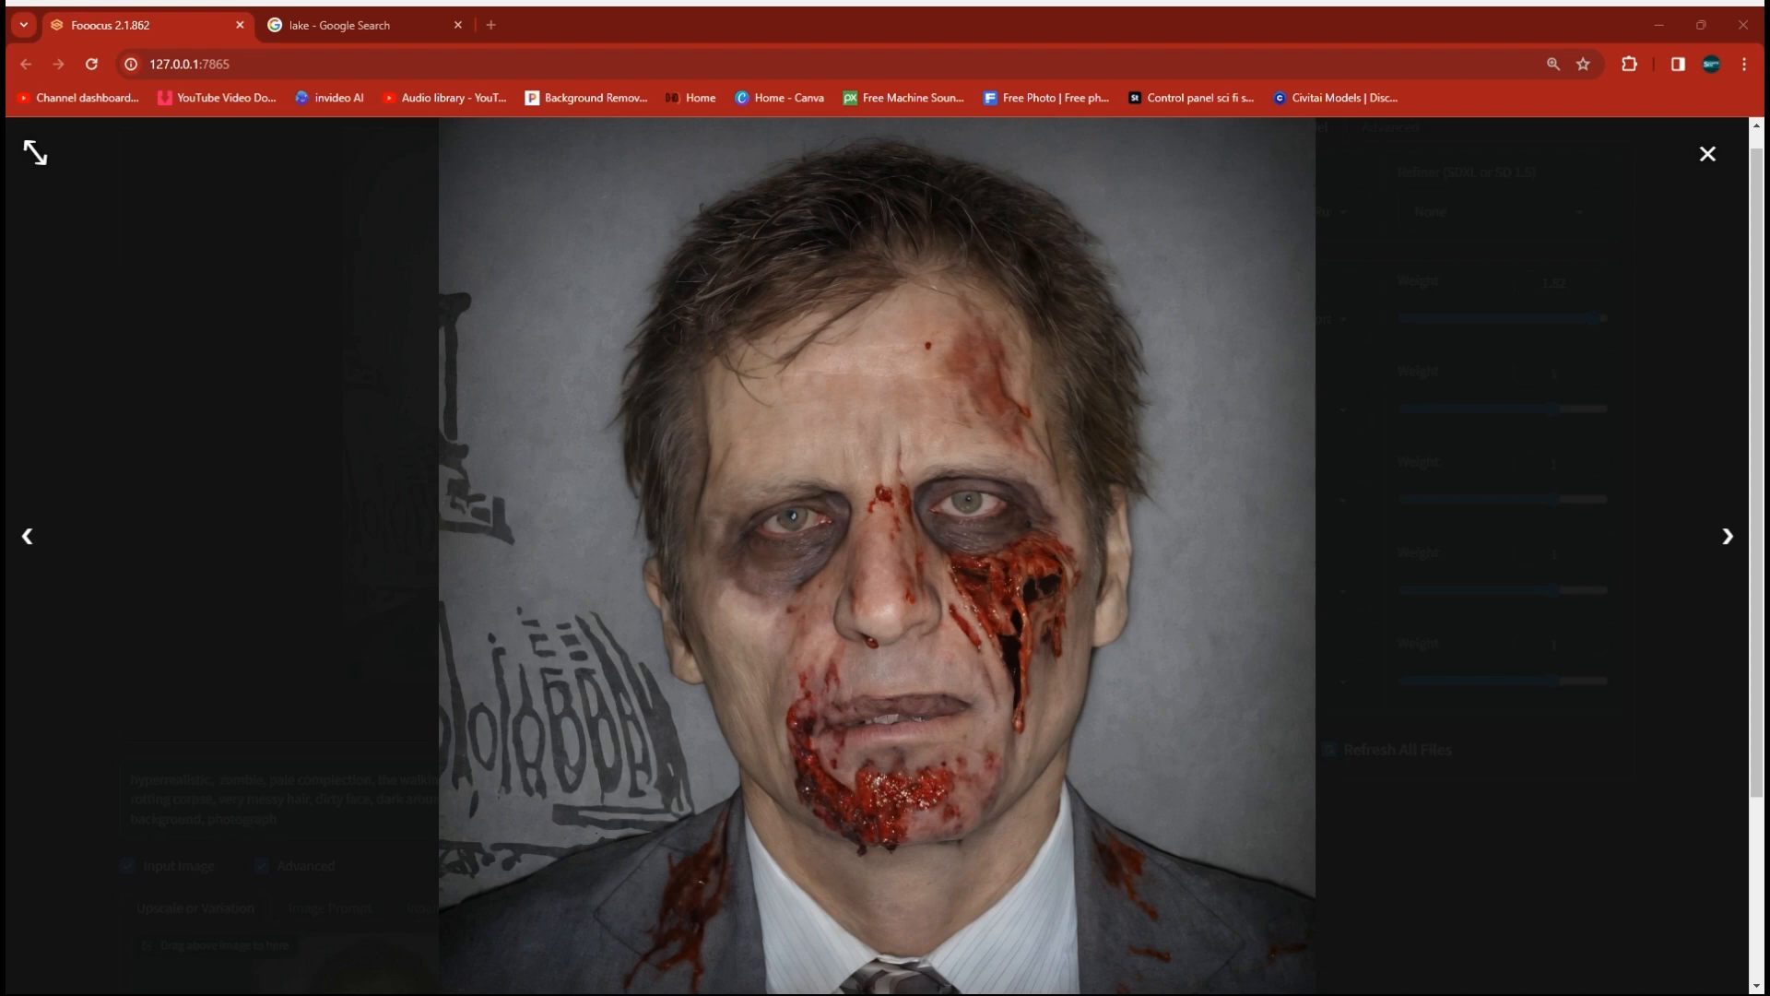
{"action": "left_click", "coordinate": [1705, 154]}
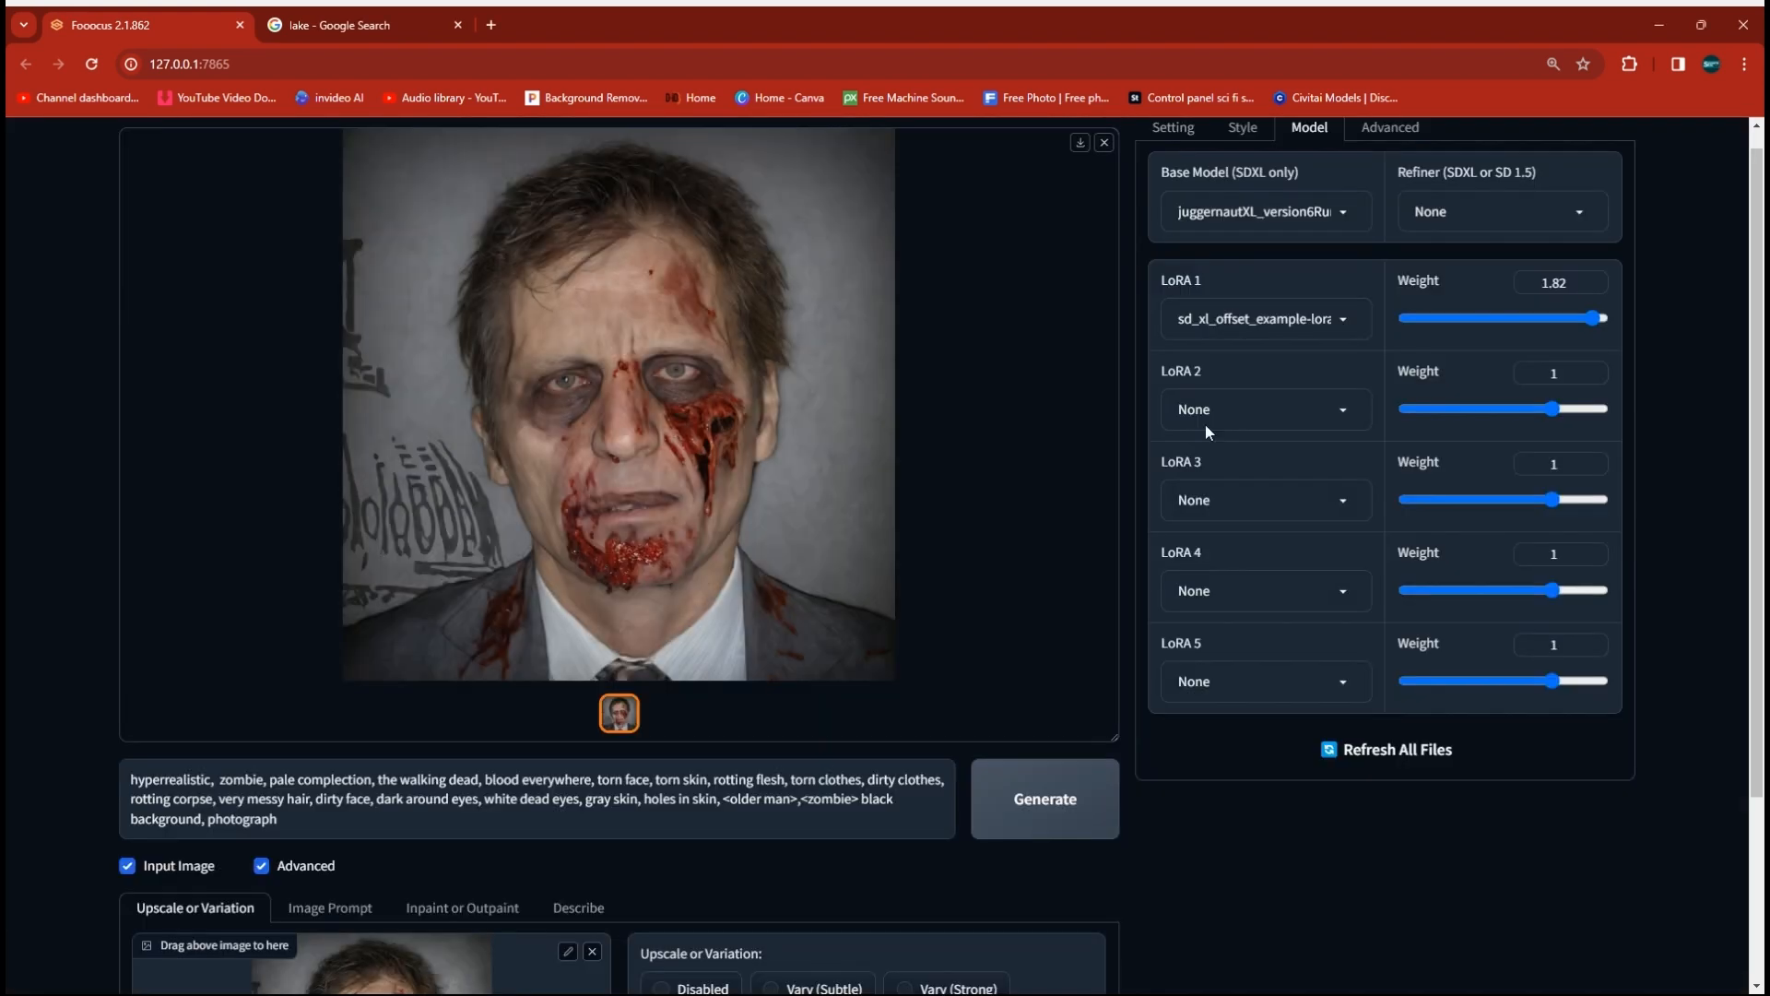
Replace both image prompt pictures with the file John-Wick-4-vertical from the builds folder
{"action": "scroll", "coordinate": [498, 733], "scroll_direction": "down", "scroll_amount": 3}
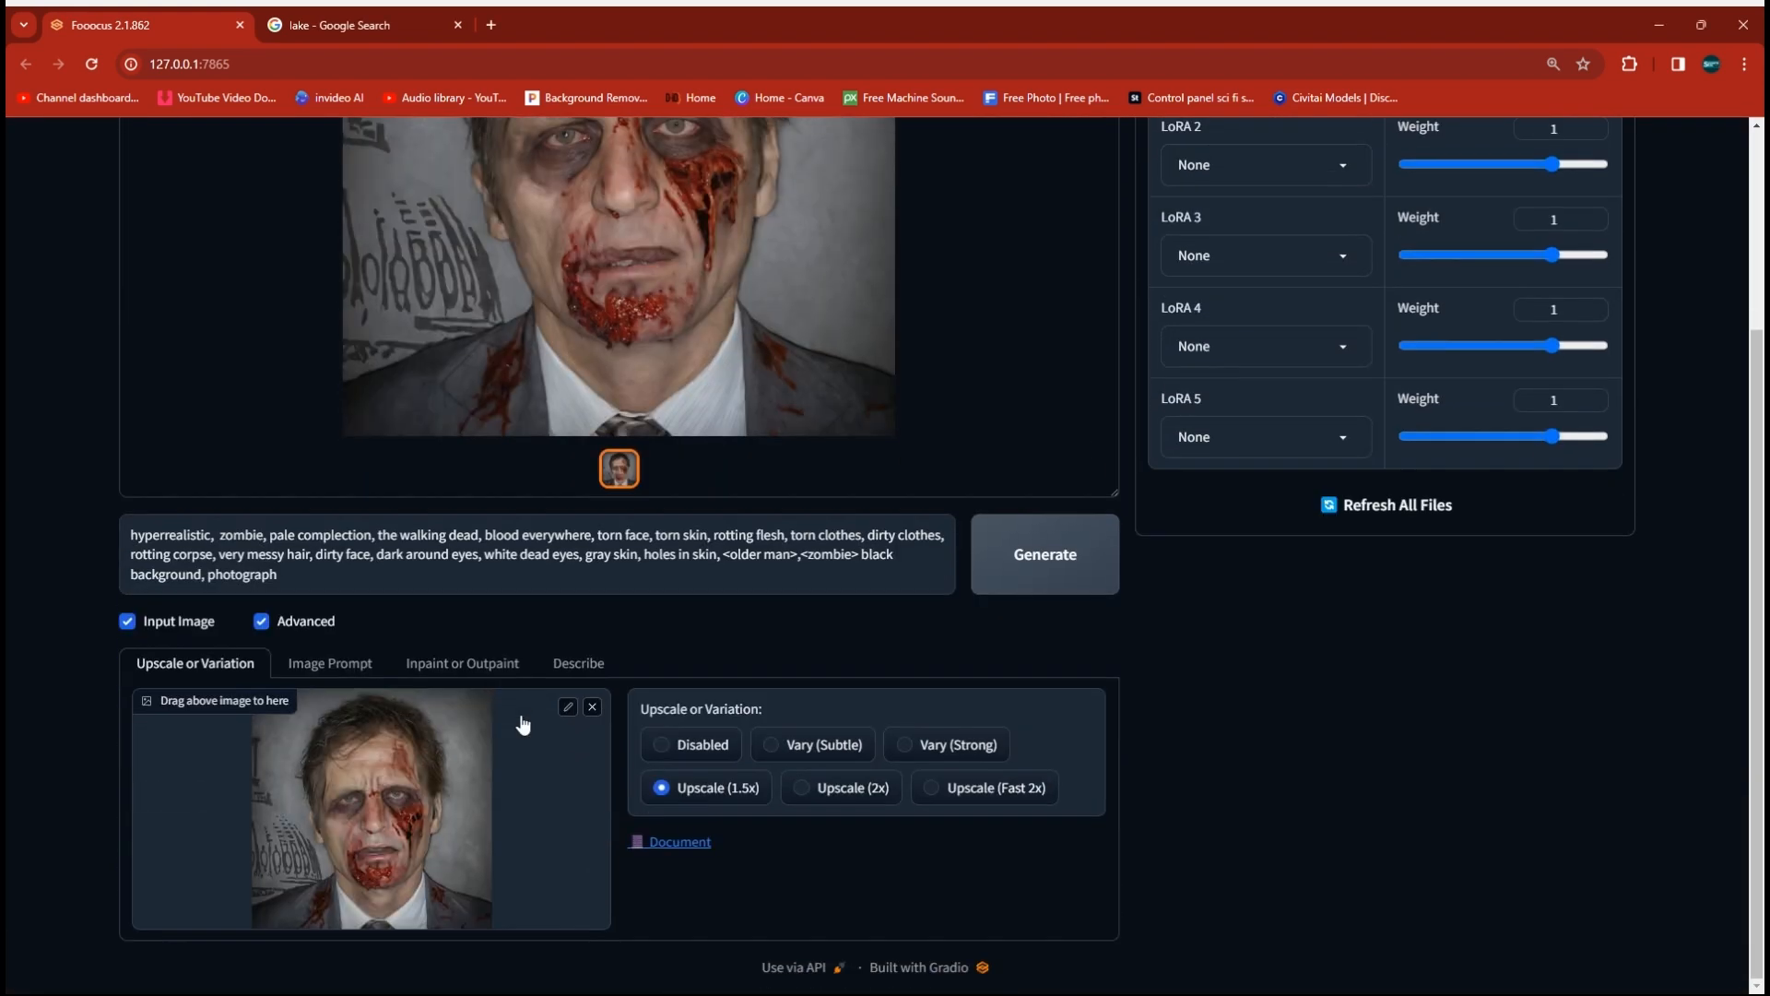
{"action": "left_click", "coordinate": [318, 665]}
{"action": "scroll", "coordinate": [542, 593], "scroll_direction": "down", "scroll_amount": 4}
{"action": "left_click", "coordinate": [586, 321]}
{"action": "left_click", "coordinate": [363, 467]}
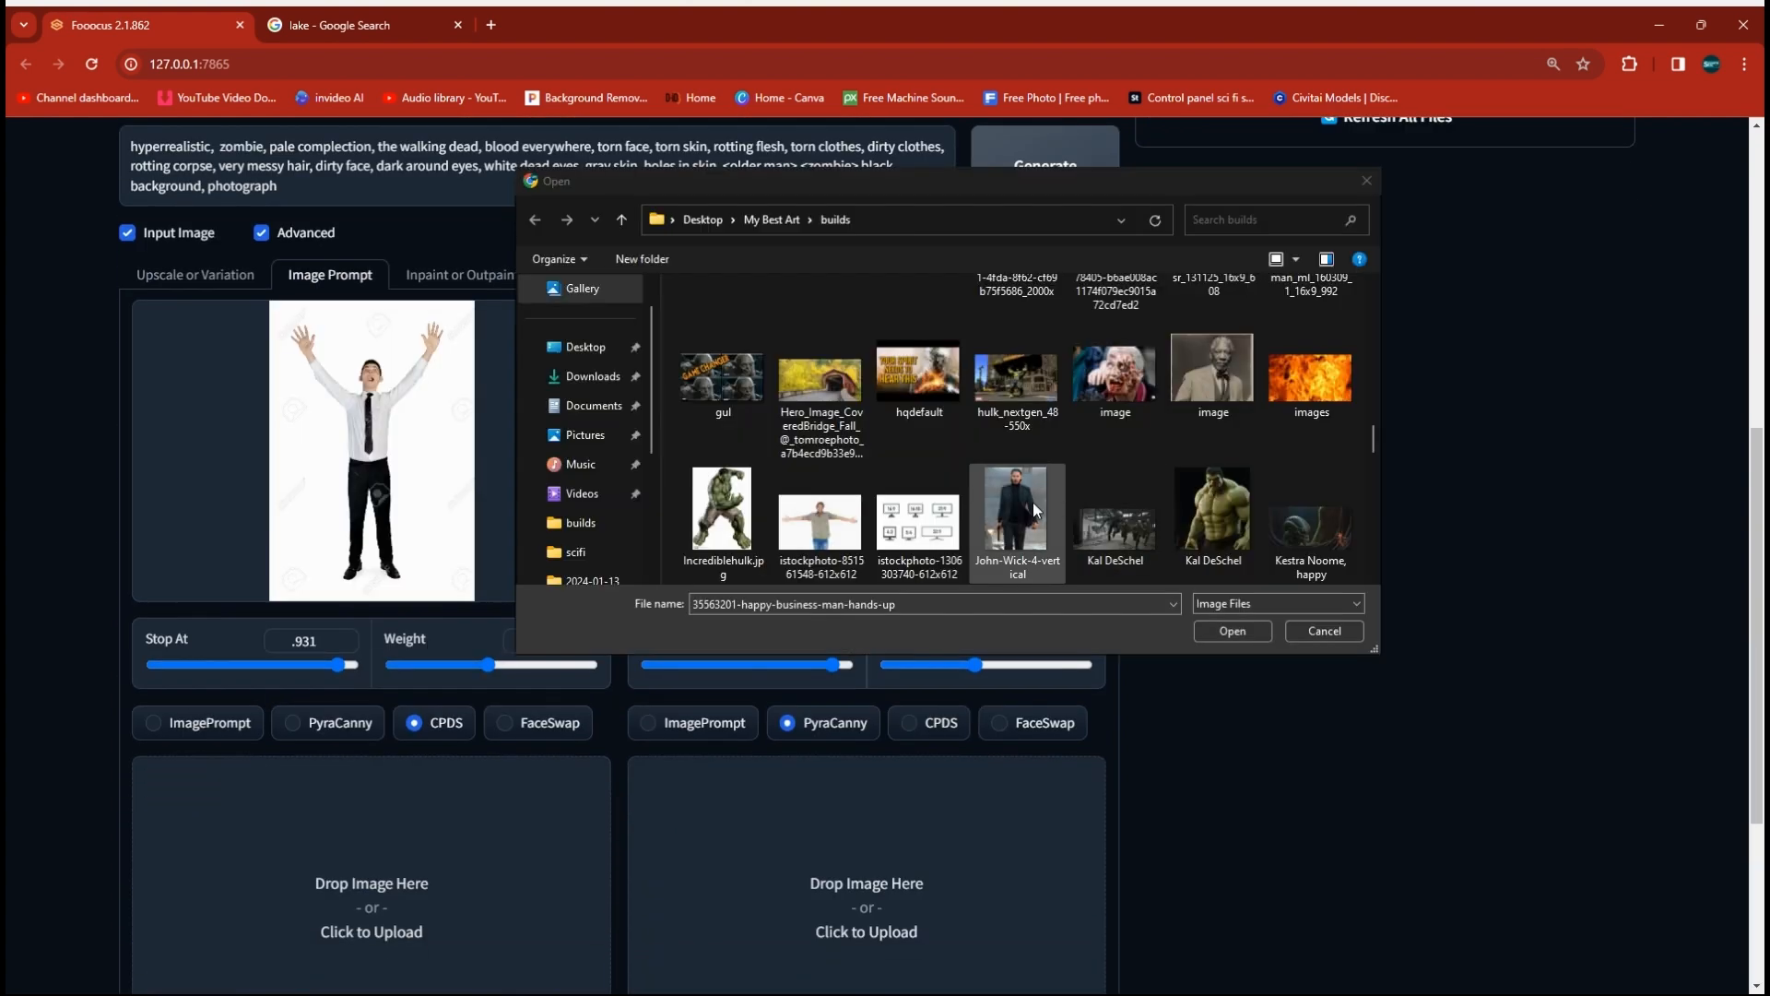
{"action": "left_click", "coordinate": [1032, 501]}
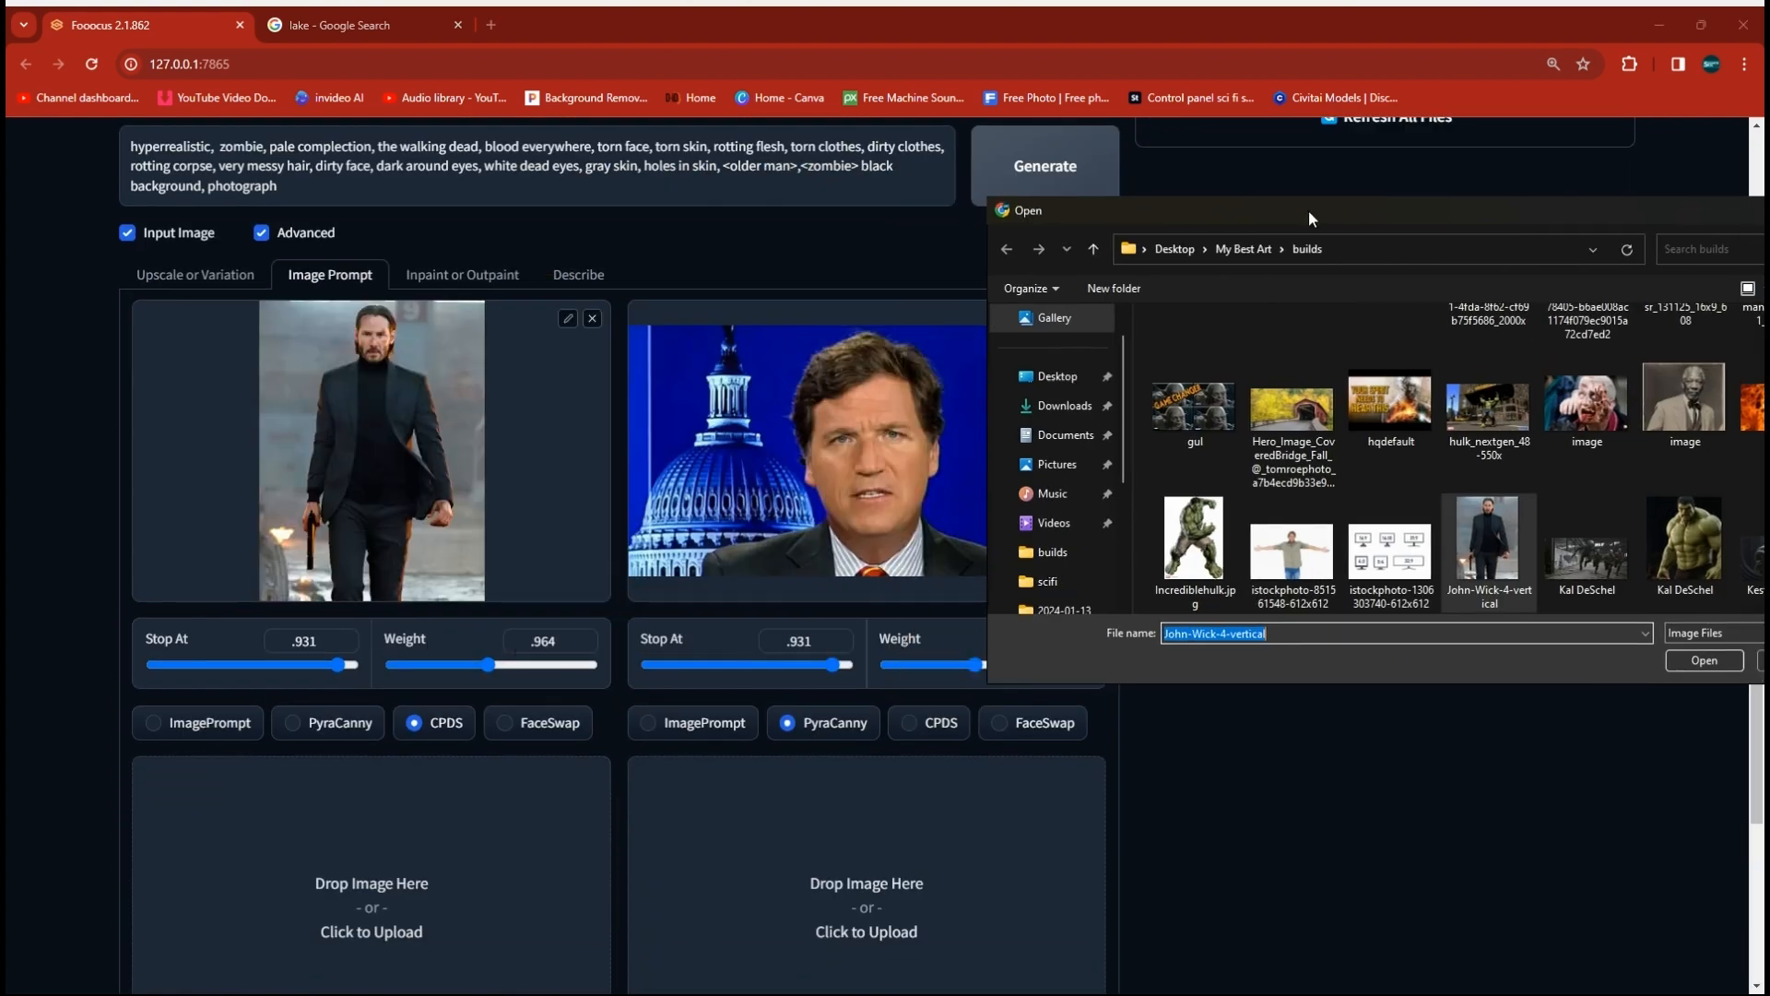
{"action": "left_click", "coordinate": [1523, 544]}
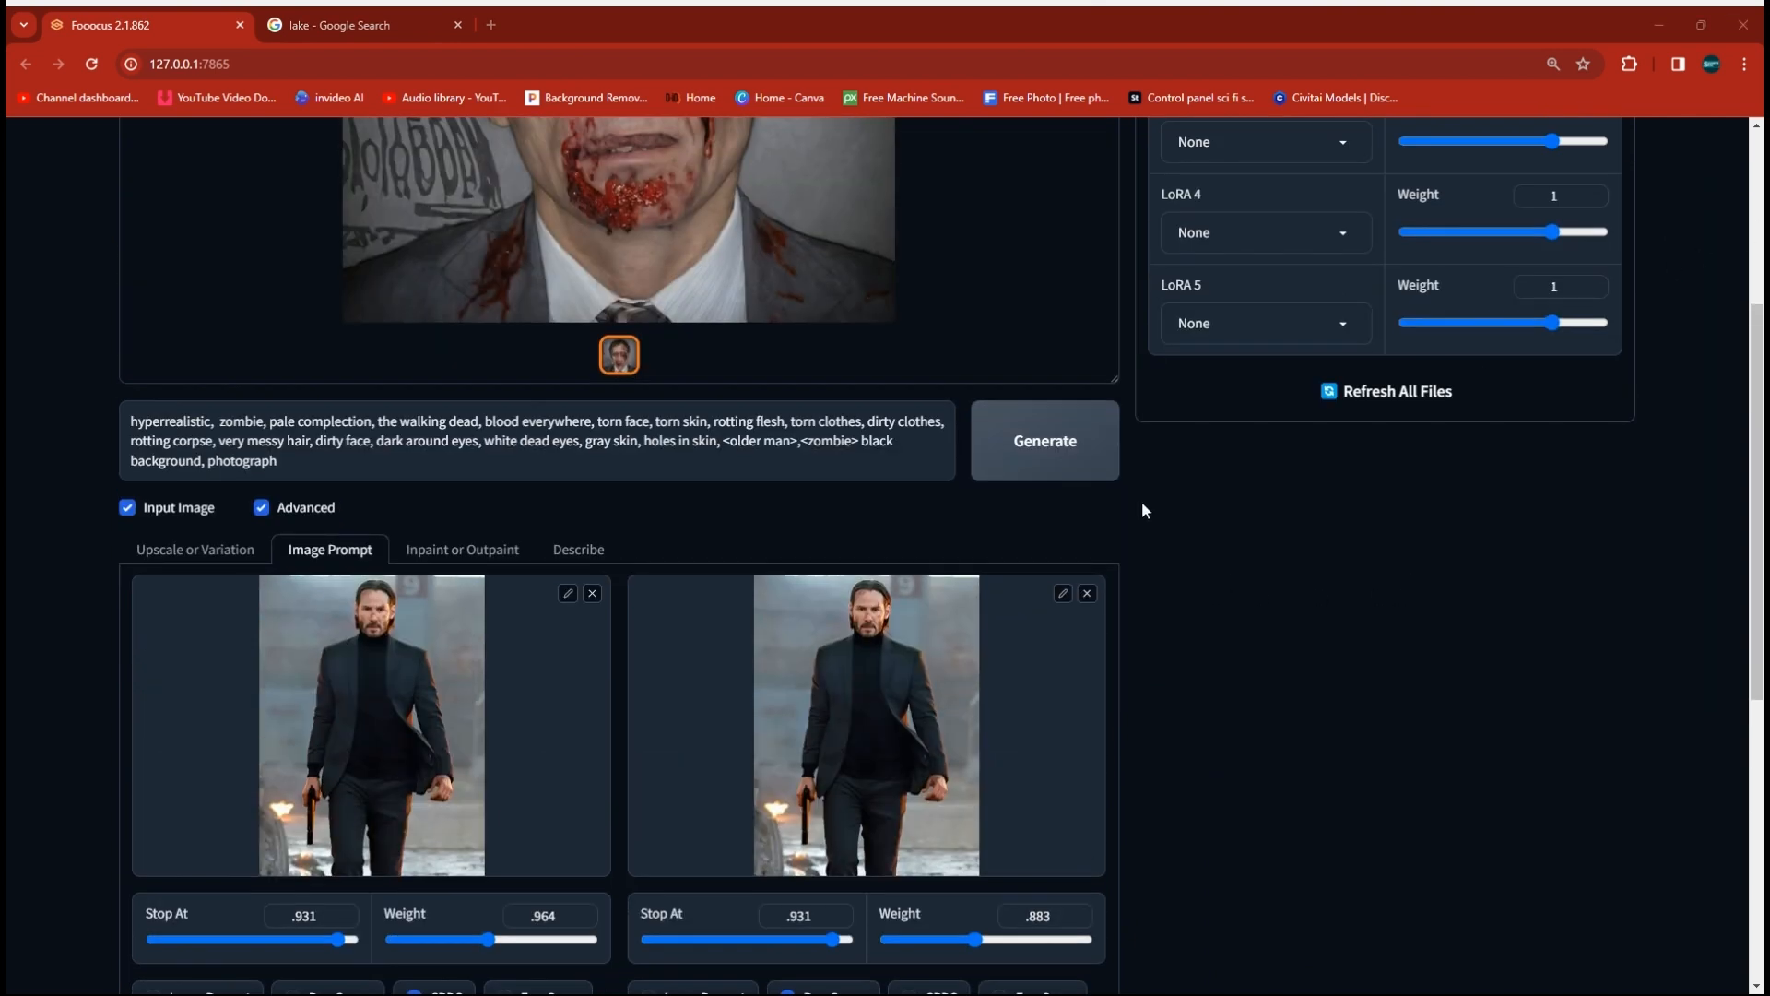
{"action": "left_click", "coordinate": [1045, 441]}
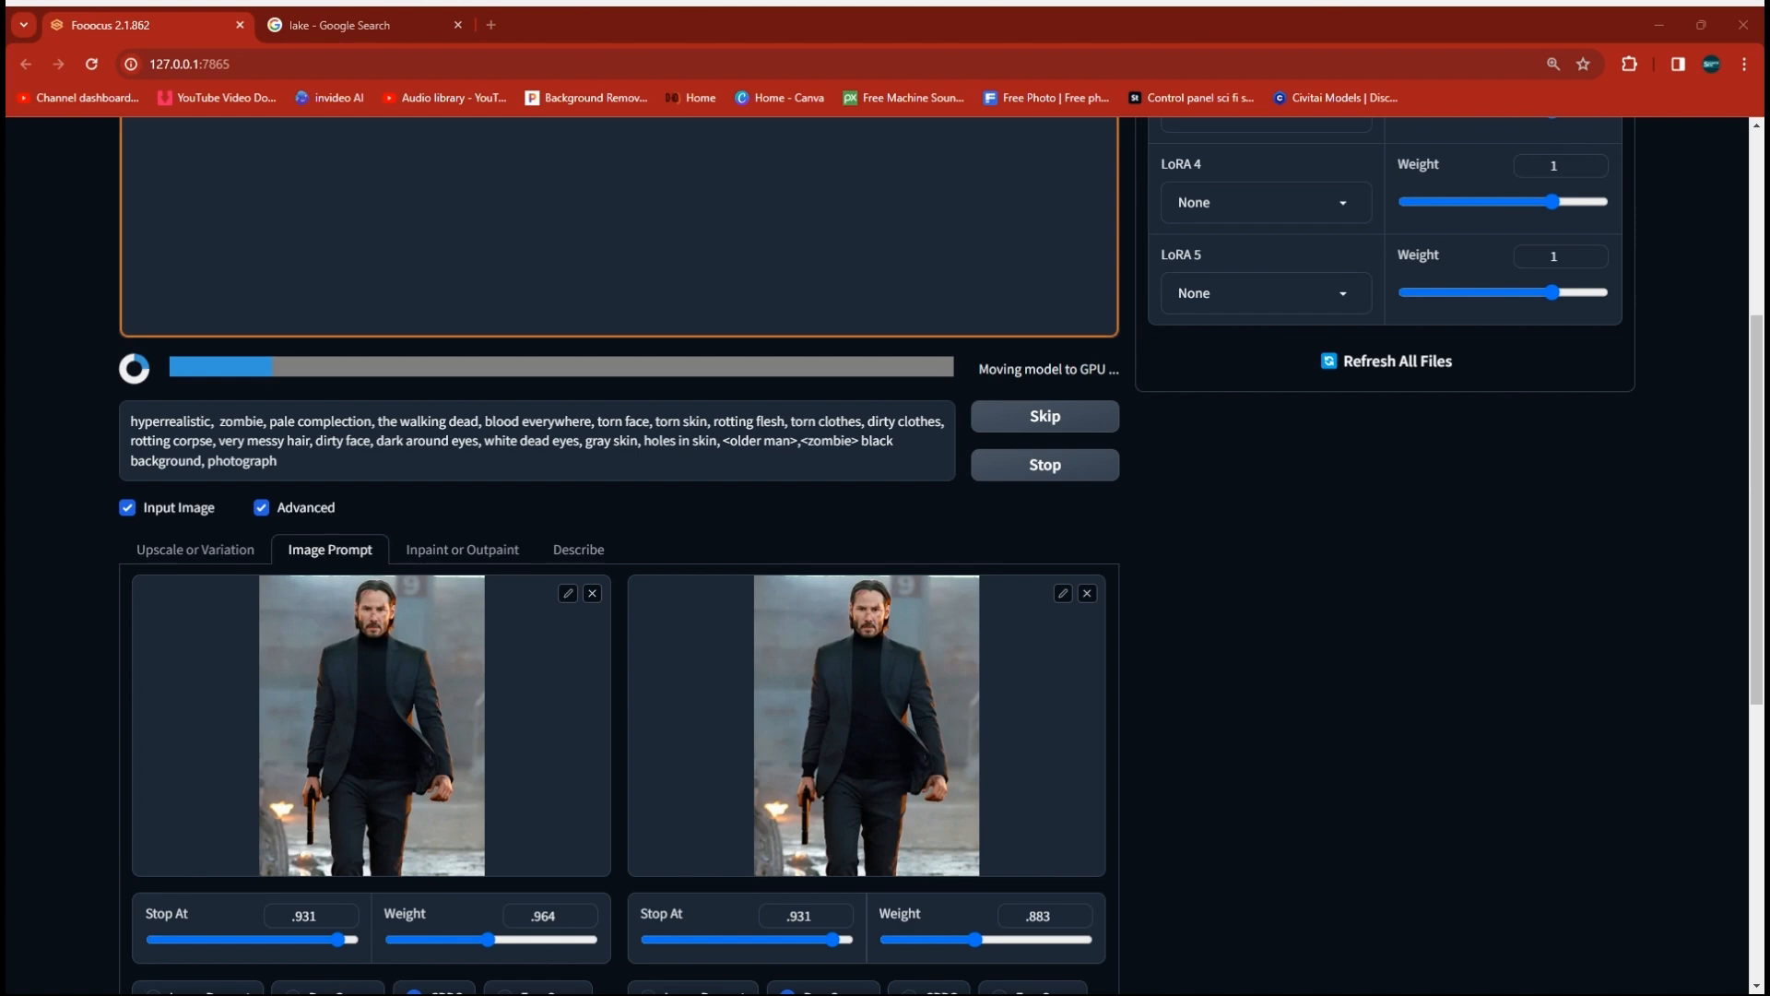
{"action": "scroll", "coordinate": [1303, 267], "scroll_direction": "up", "scroll_amount": 5}
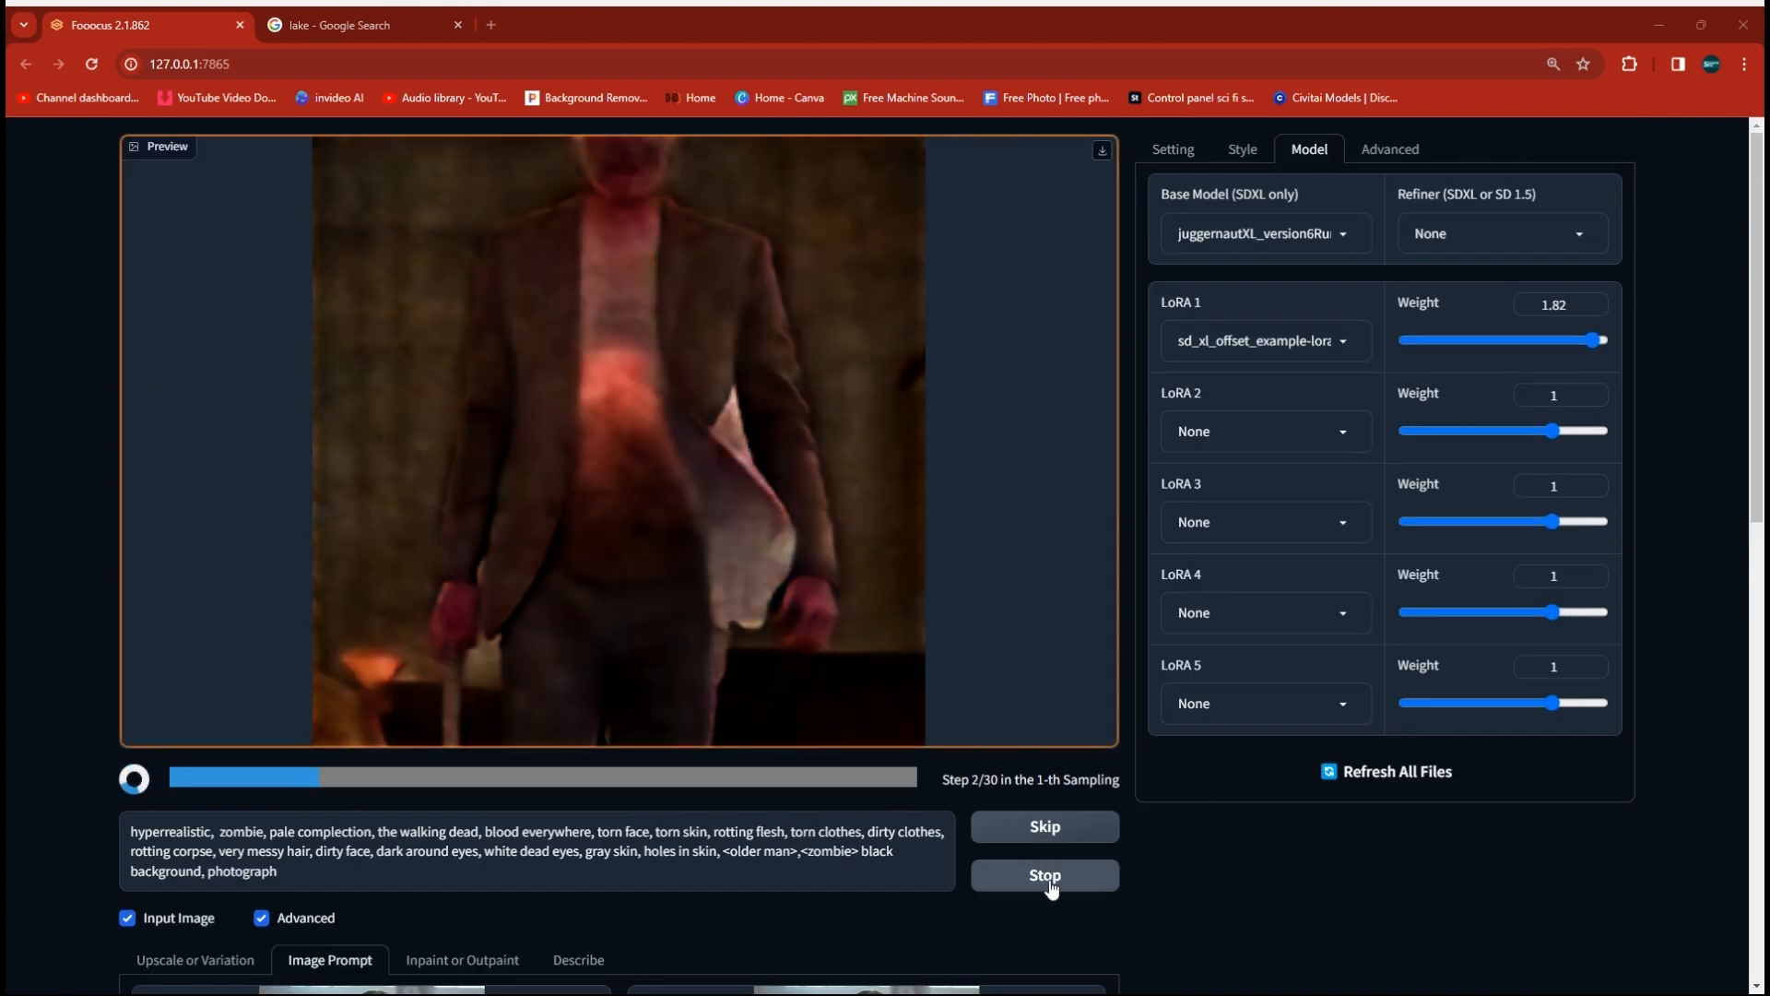
{"action": "left_click", "coordinate": [1047, 877]}
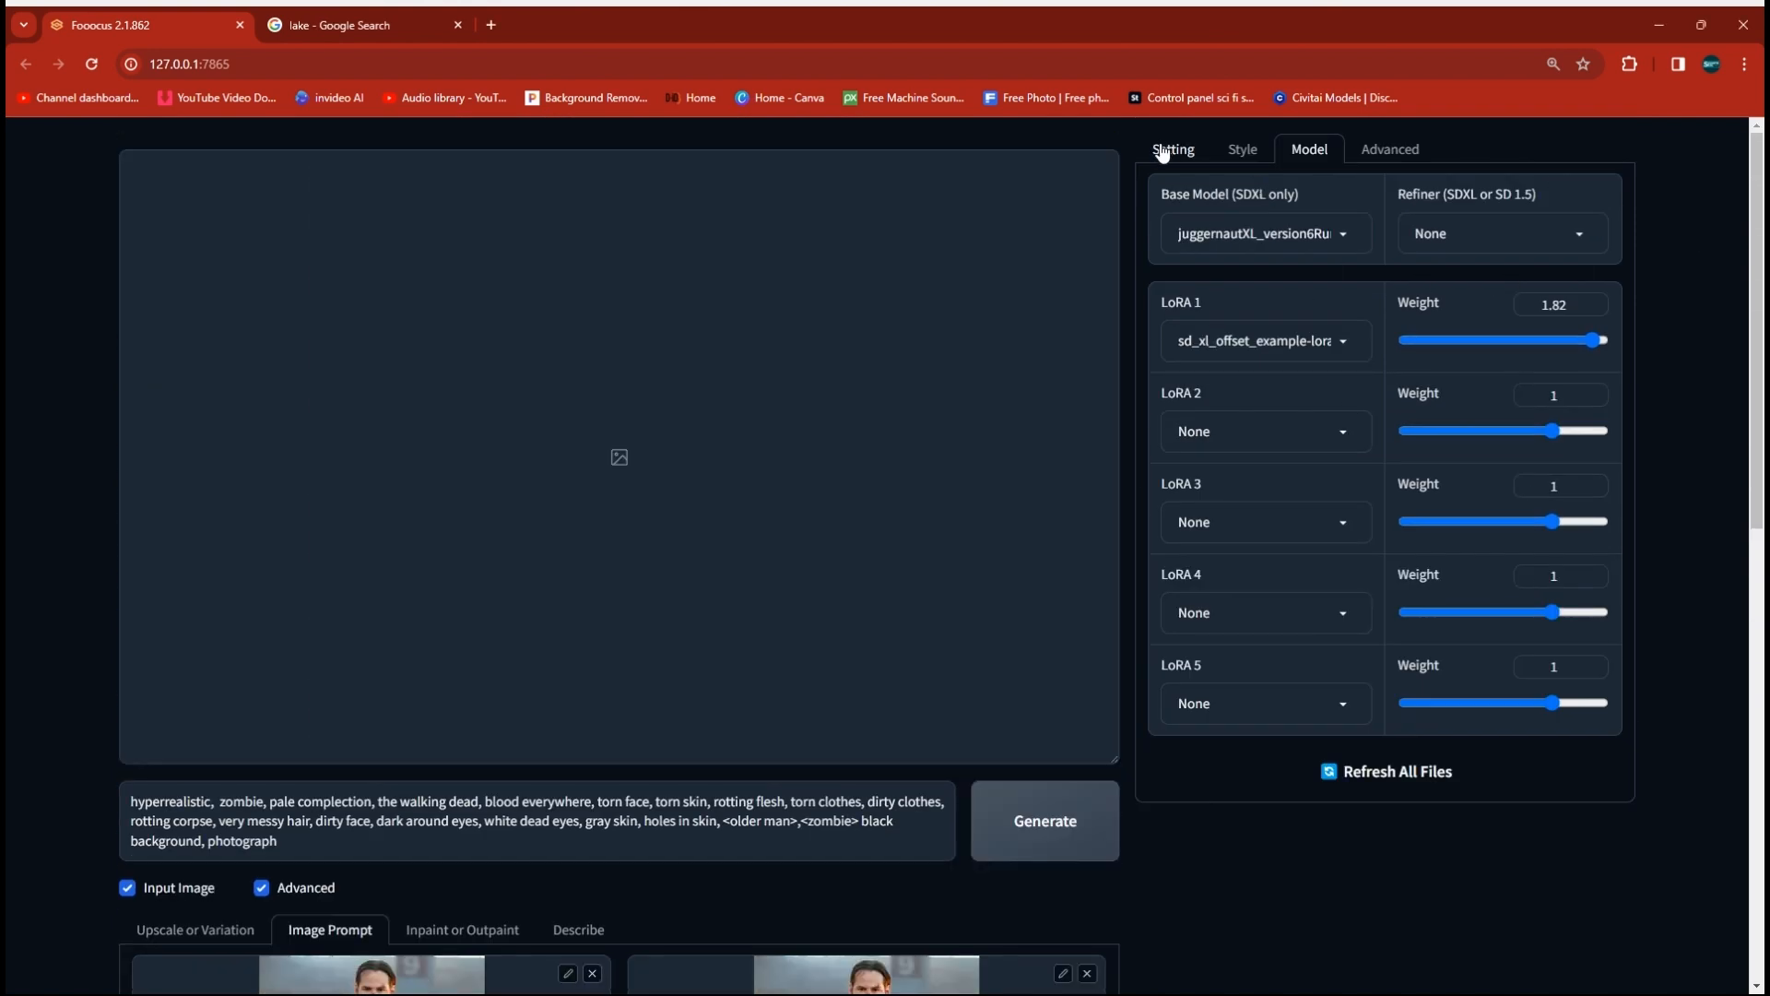
Generate a zombie version of the John Wick picture at 768×1344 with <man> in the prompt and enlarge the result
{"action": "left_click", "coordinate": [1044, 821]}
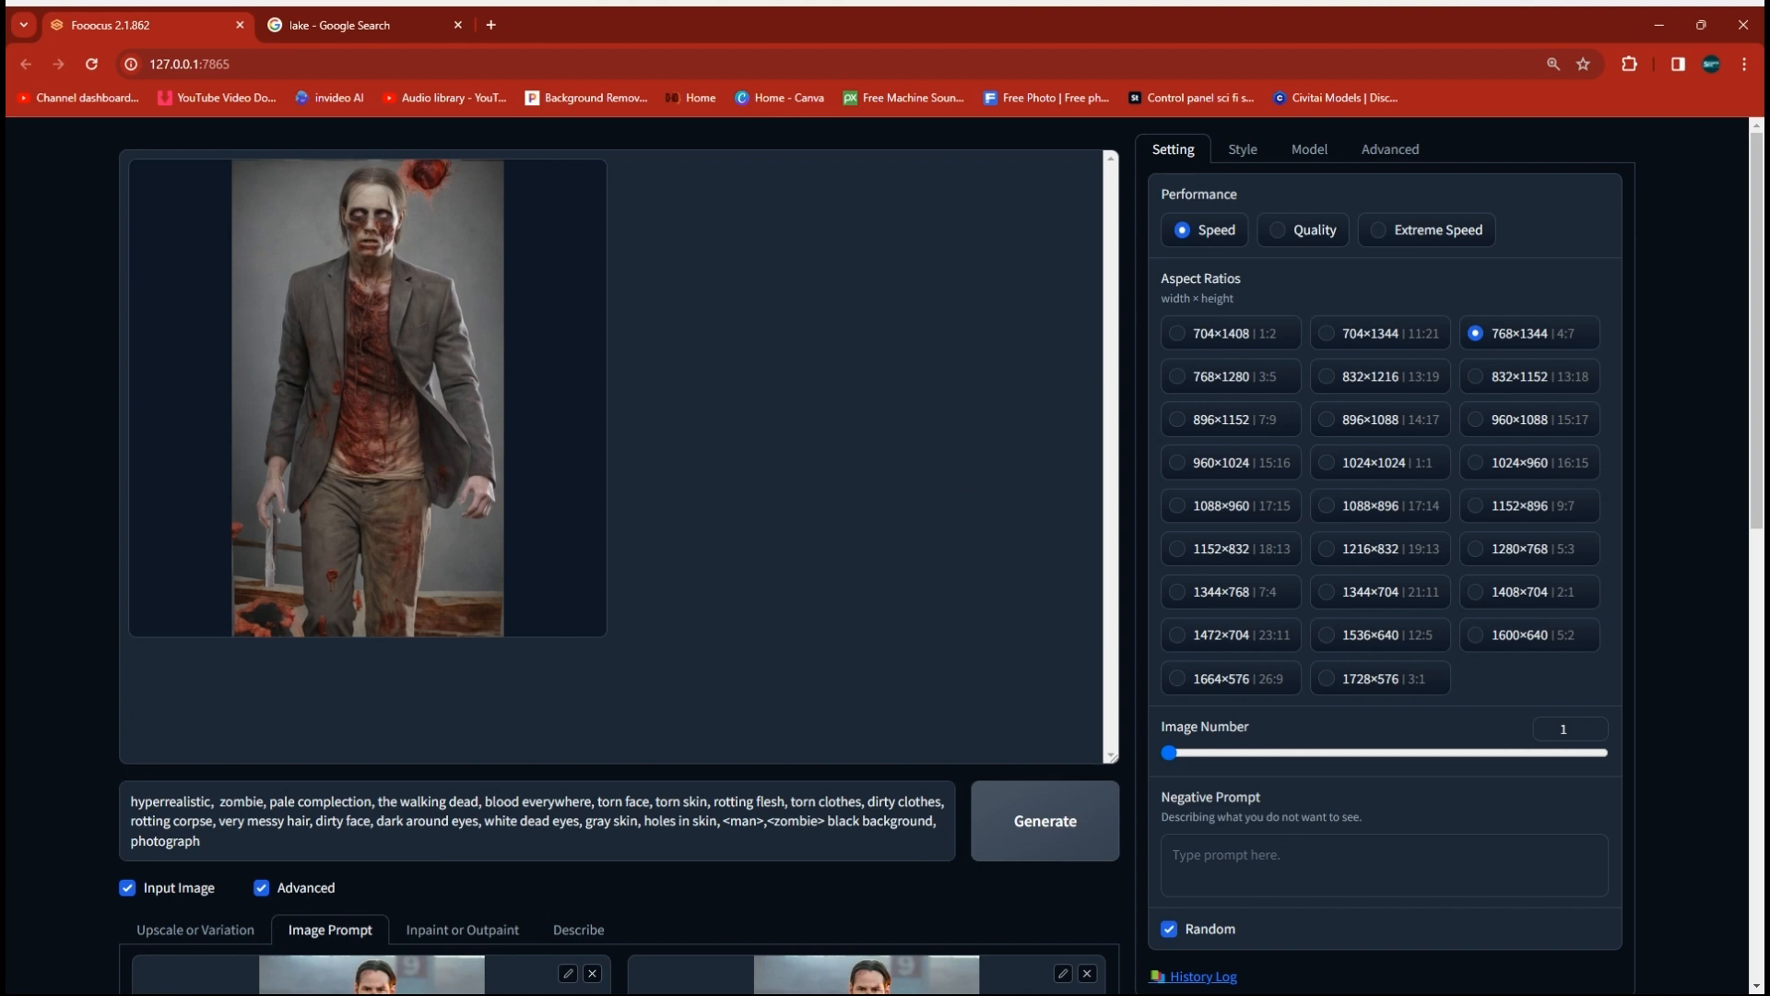
{"action": "left_click", "coordinate": [379, 406]}
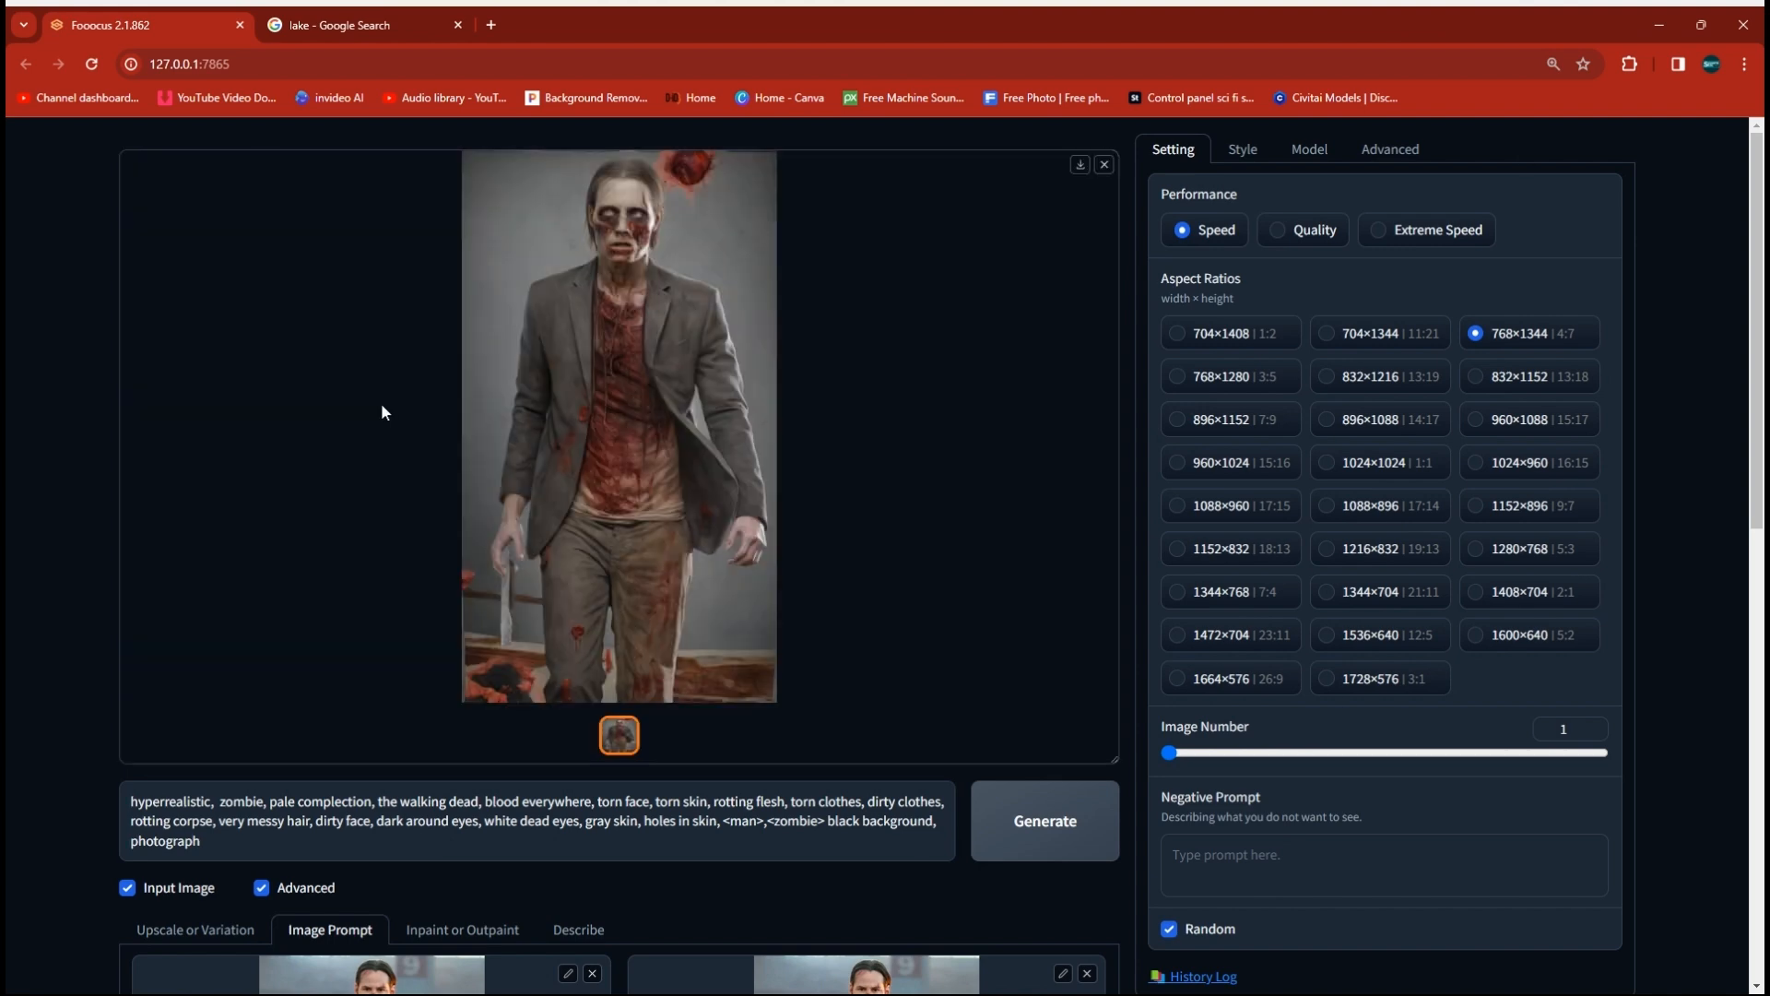
{"action": "left_click", "coordinate": [612, 434]}
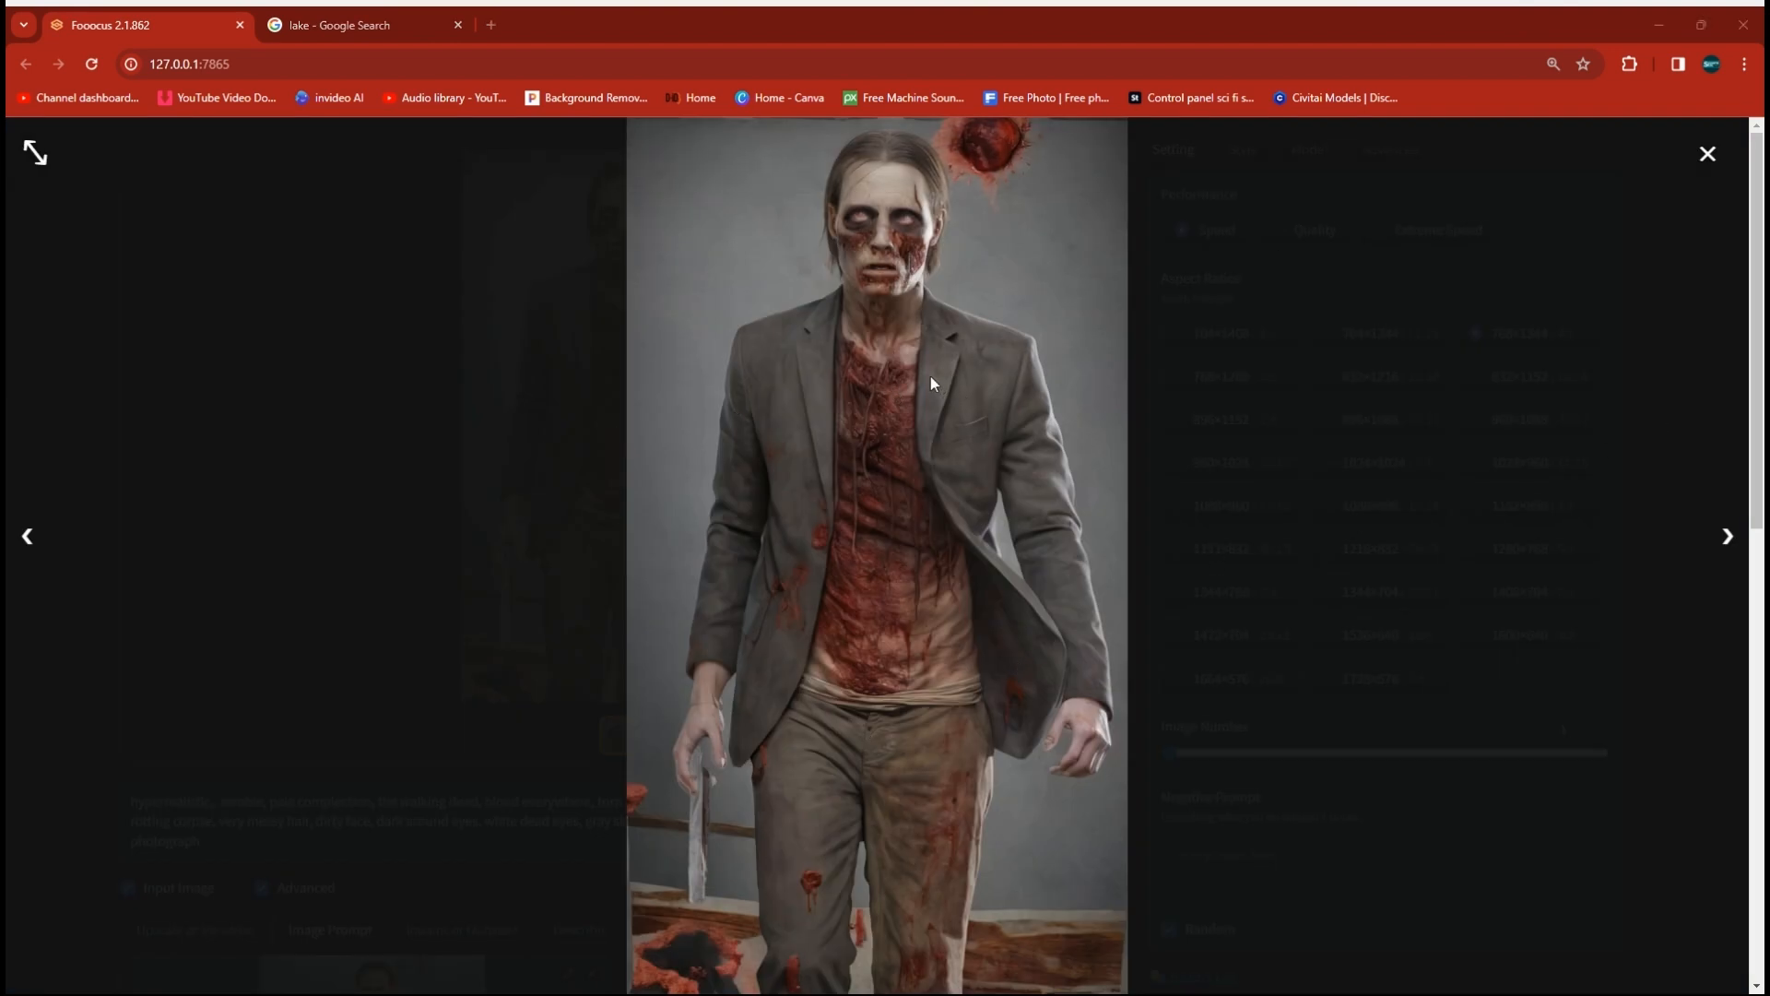
Compare the enlarged full-length zombie with its source pictures in the image prompt slots
{"action": "scroll", "coordinate": [931, 480], "scroll_direction": "down", "scroll_amount": 2}
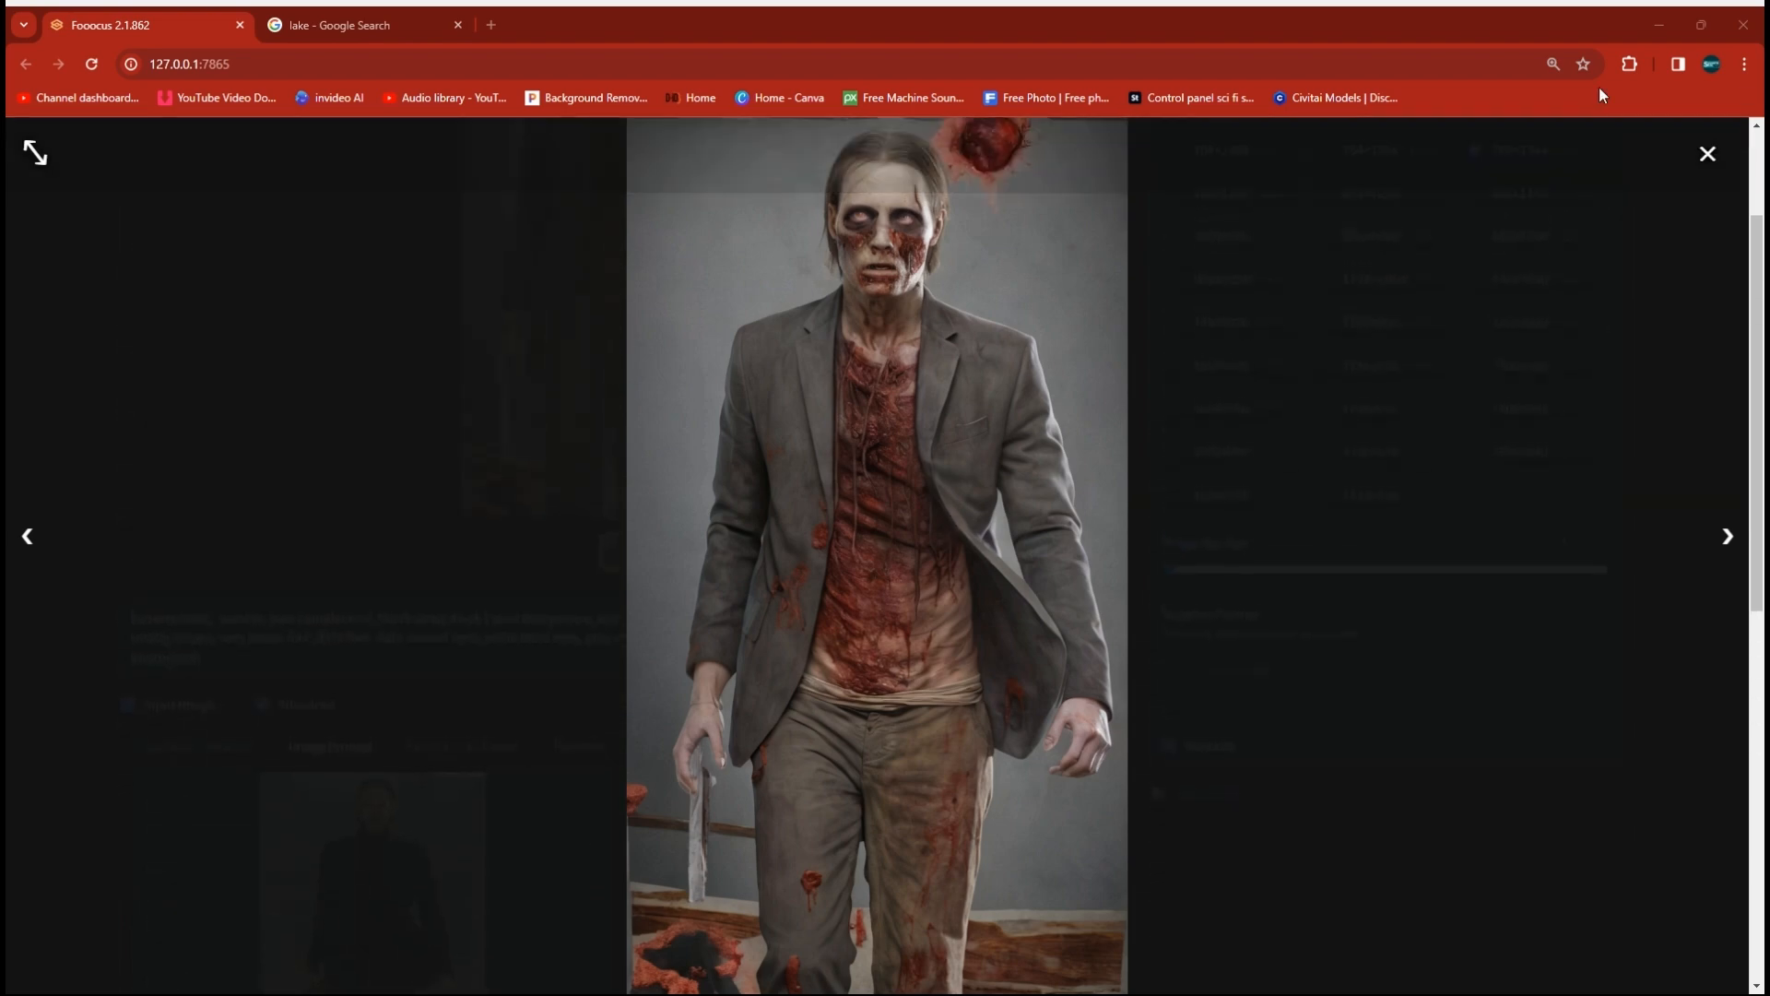
{"action": "left_click", "coordinate": [1707, 157]}
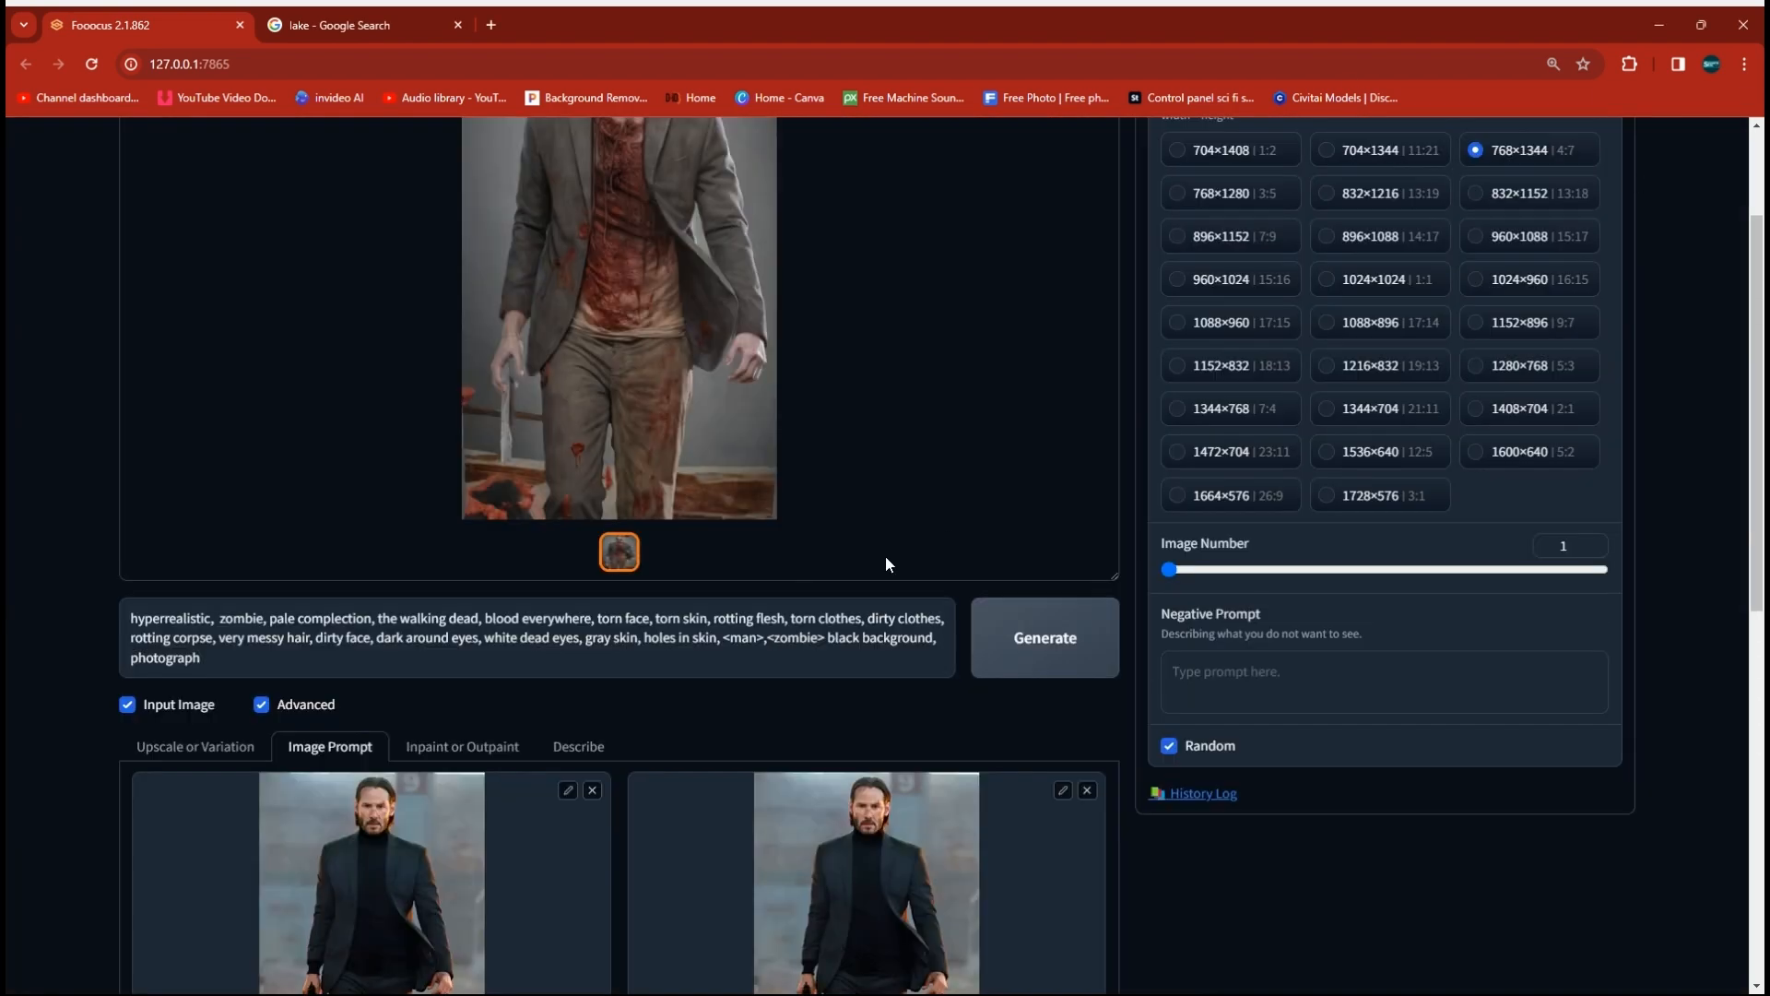
{"action": "scroll", "coordinate": [885, 556], "scroll_direction": "down", "scroll_amount": 5}
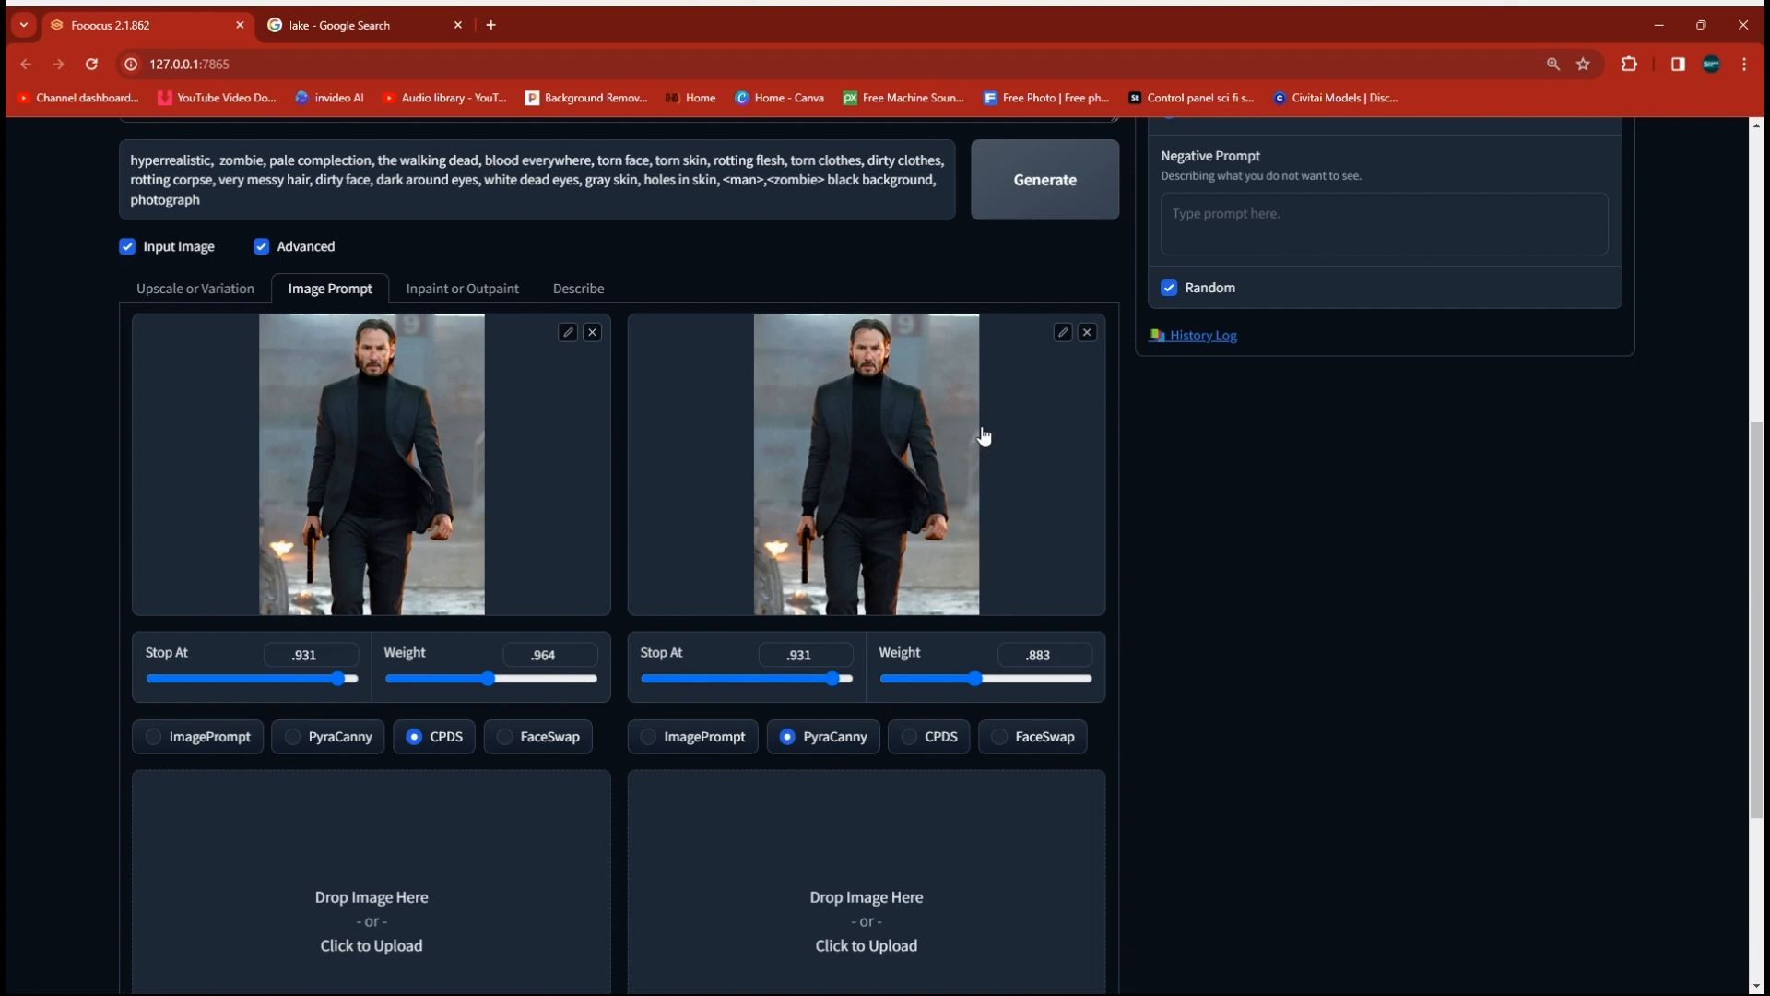
{"action": "scroll", "coordinate": [991, 450], "scroll_direction": "up", "scroll_amount": 1}
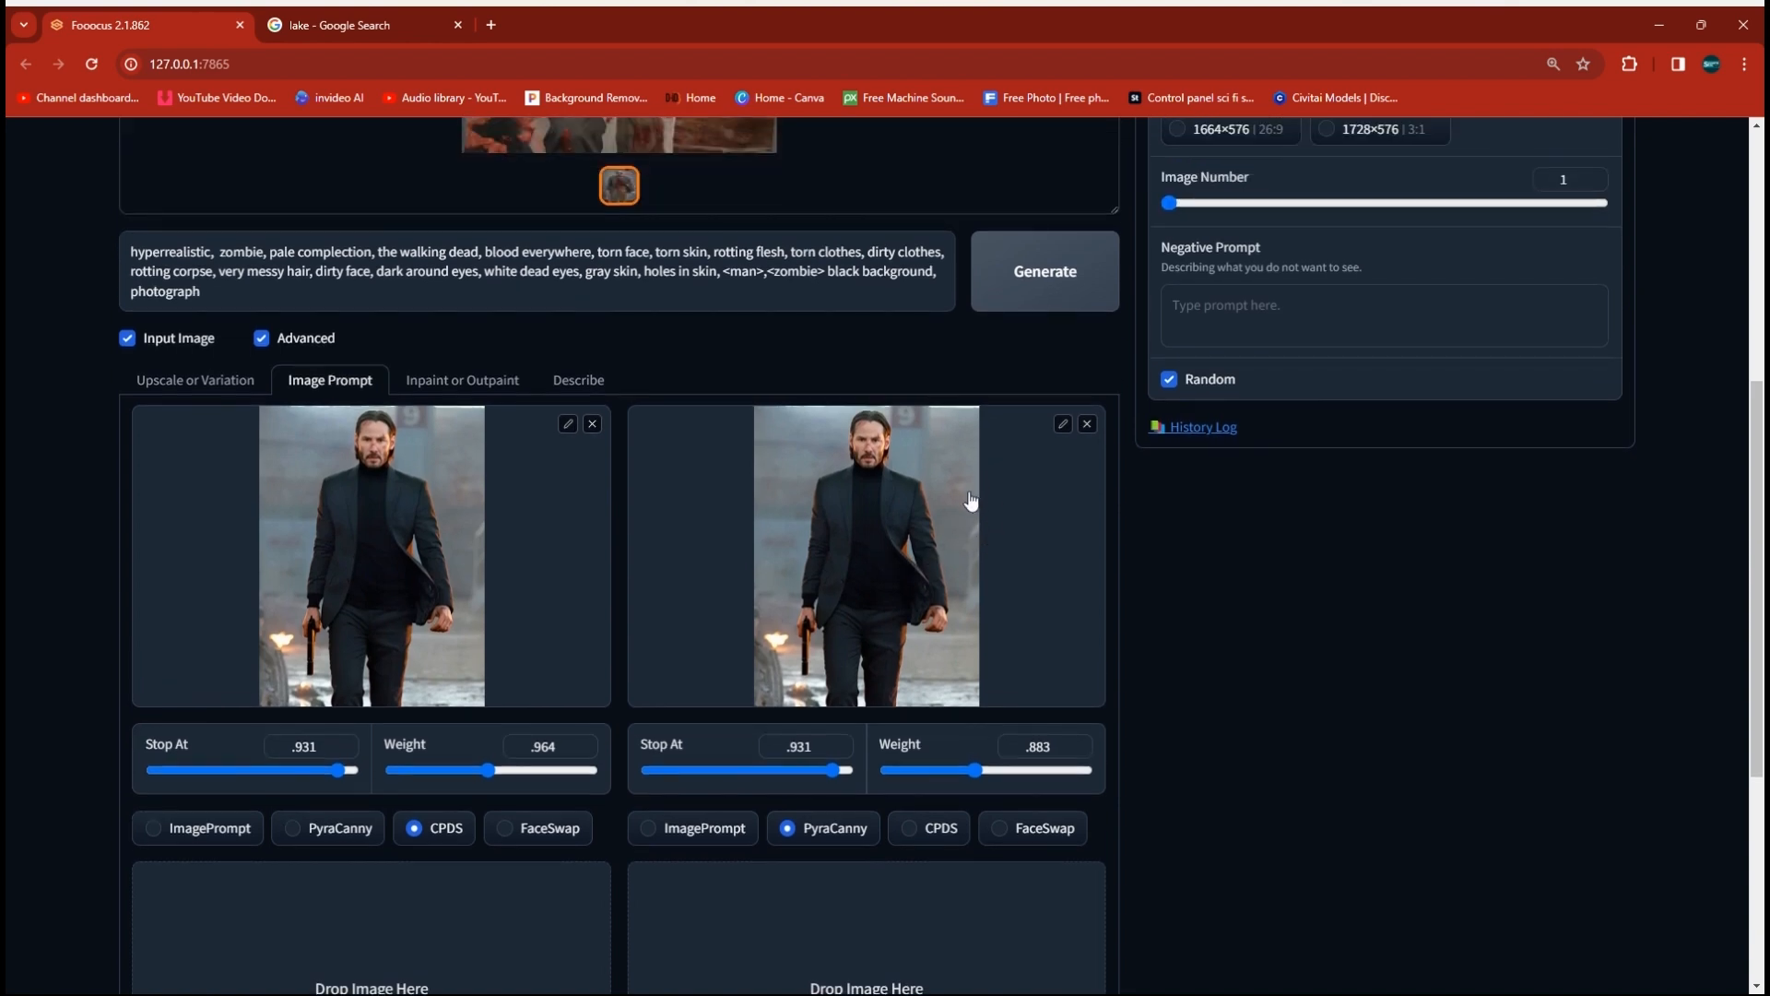